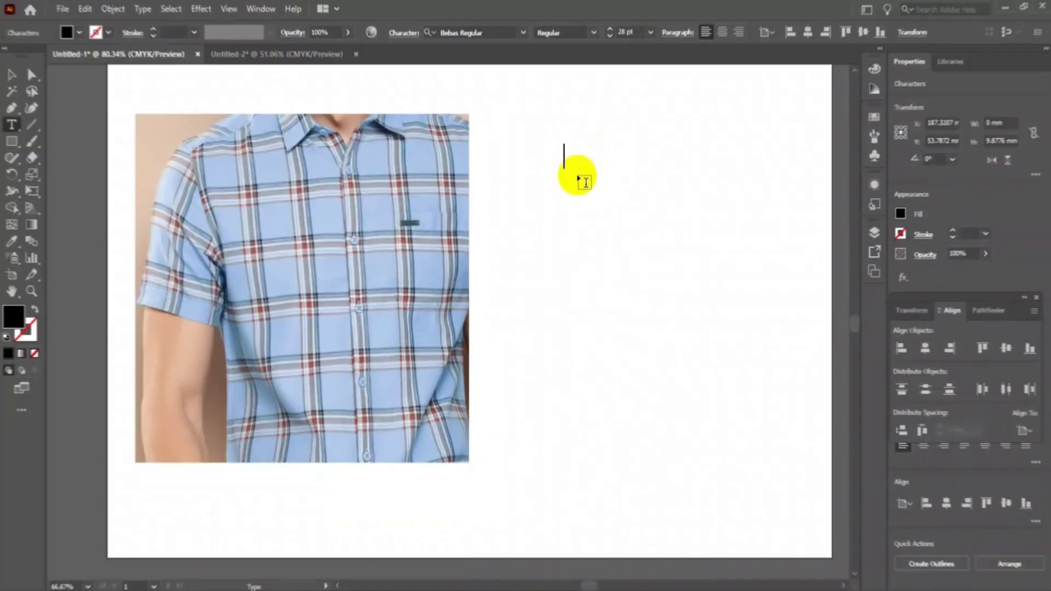
Type the three-line title 'HOW TO MAKE CHECKS / AND STRIEE PATTERN / IN ADOBE ILLUSTRATOR'
text(HOW TO M)
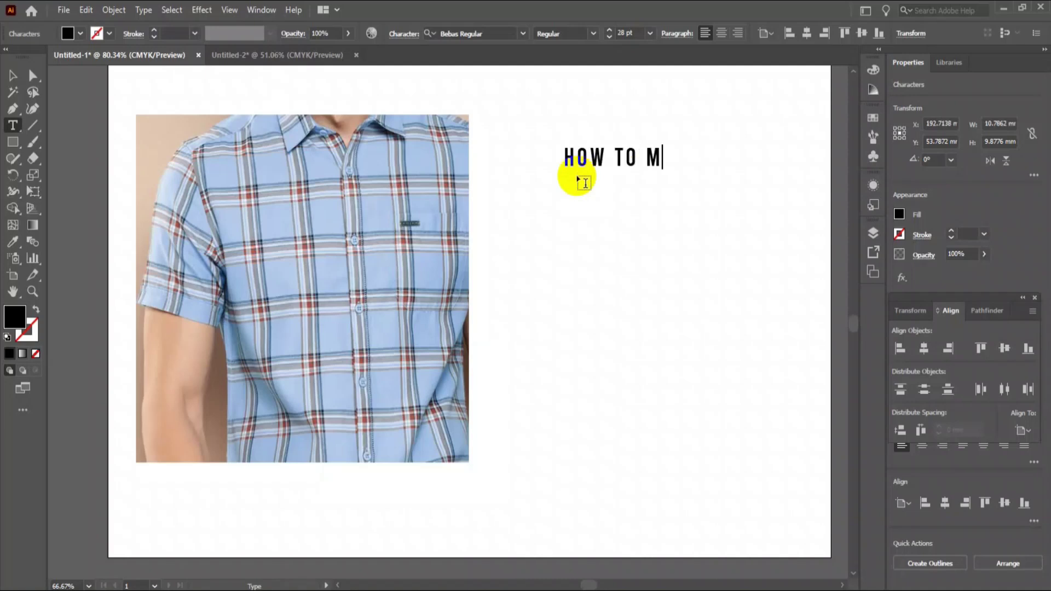
text(AKE CHECKS)
key(Return)
text(AND S)
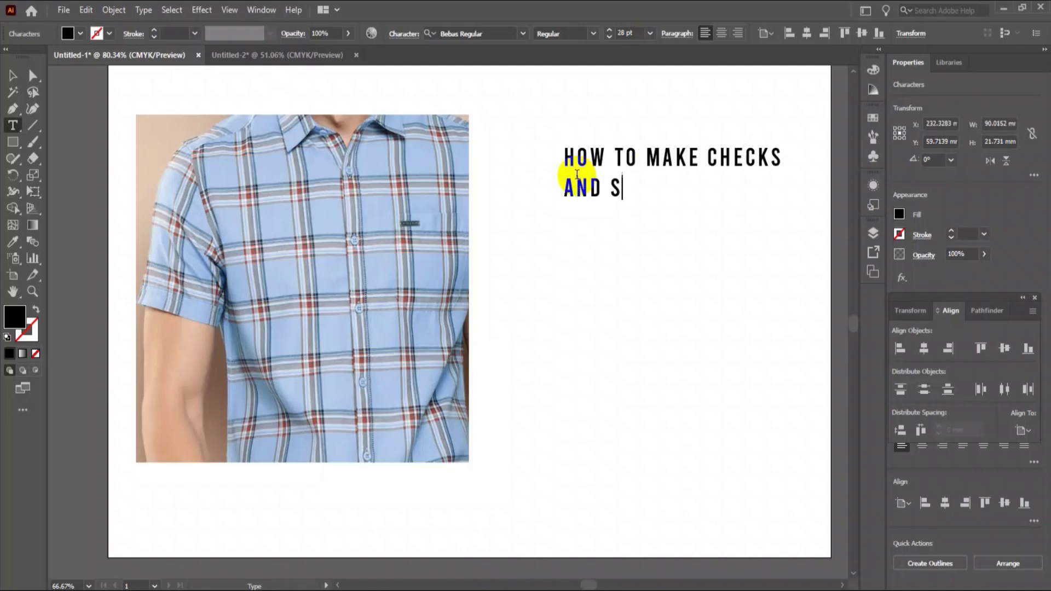
text(TRIEE PATTERN)
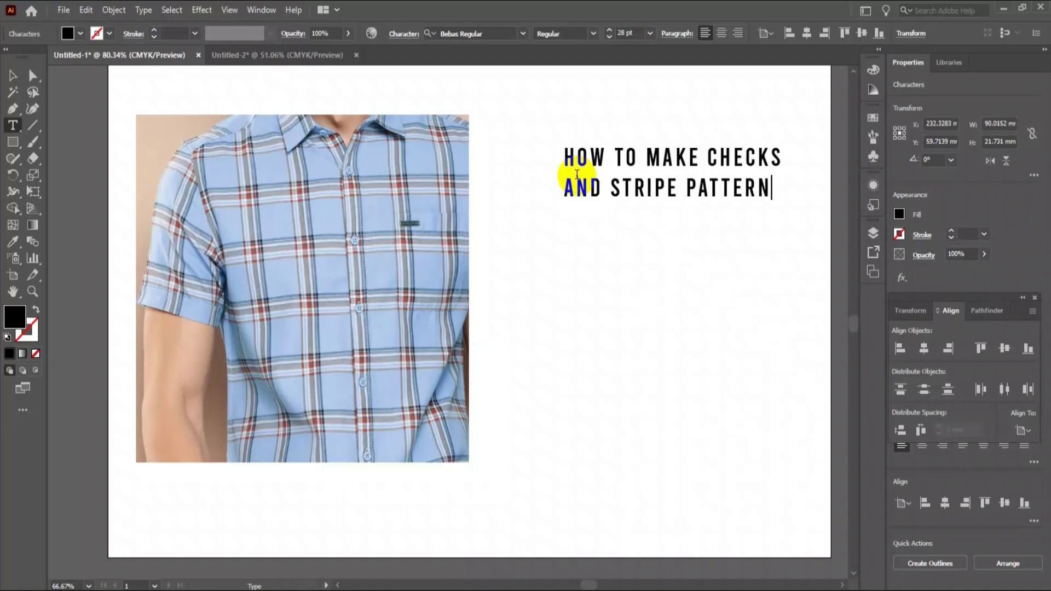
key(Return)
text(IN ADOBE ILLUSTRATOR)
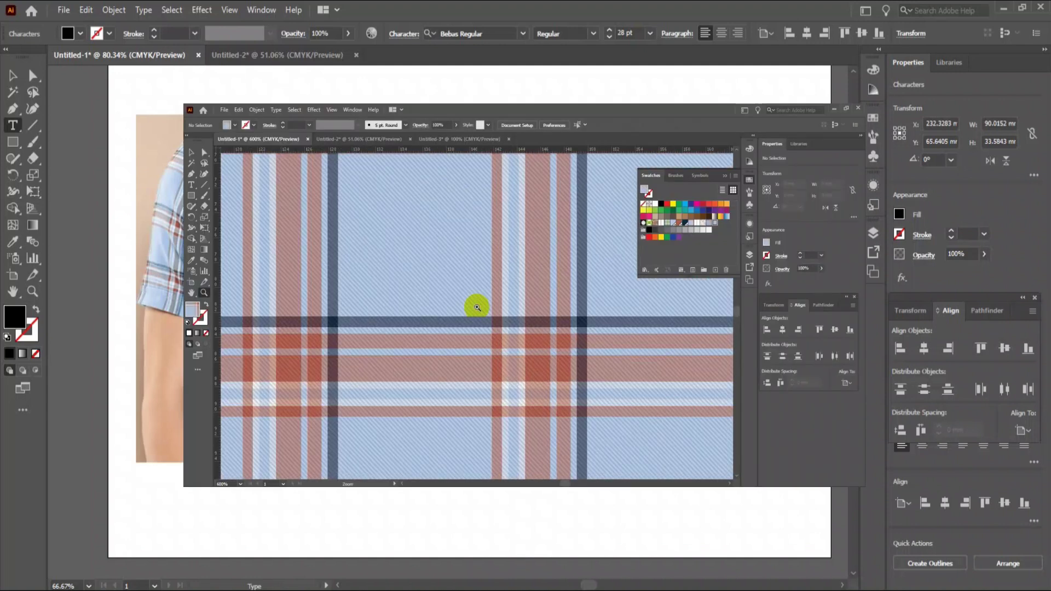
key(Escape)
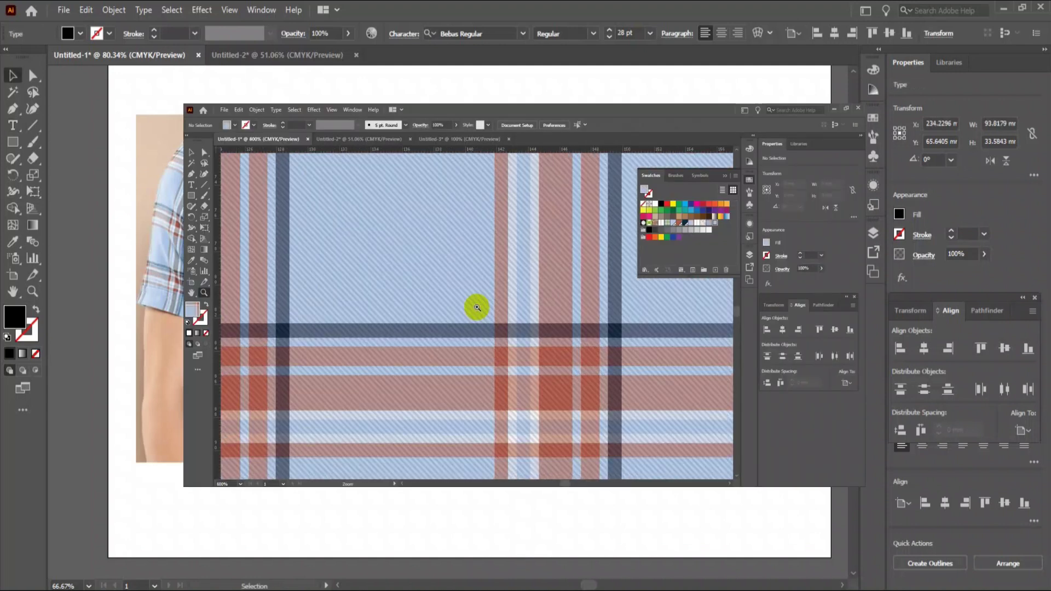
click(576, 177)
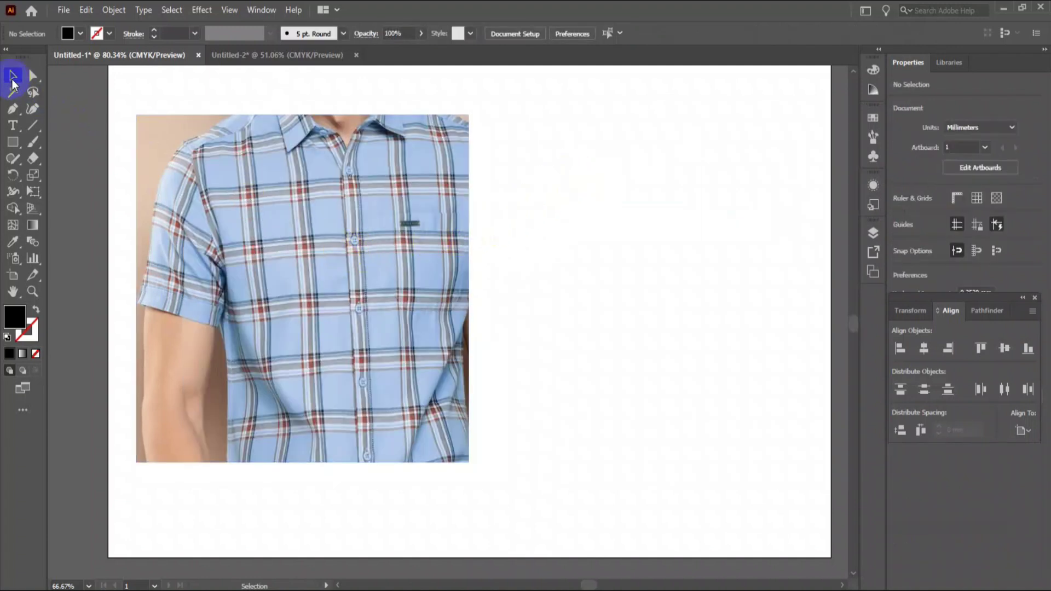
Centre the shirt photo, drag a horizontal guide across it, and rotate it to about 356.7°
drag(329, 218, 448, 221)
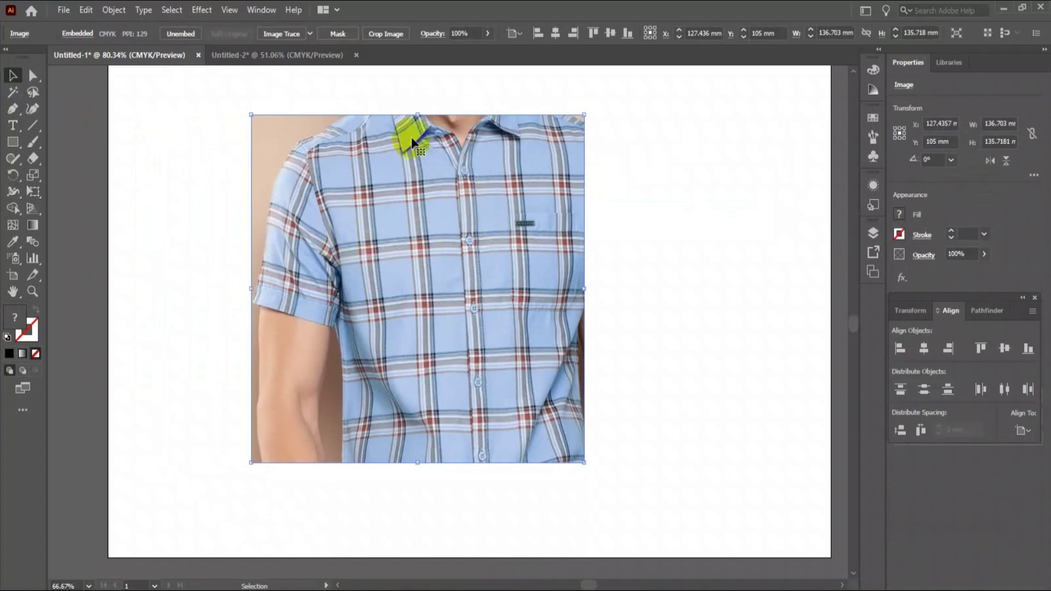
click(414, 97)
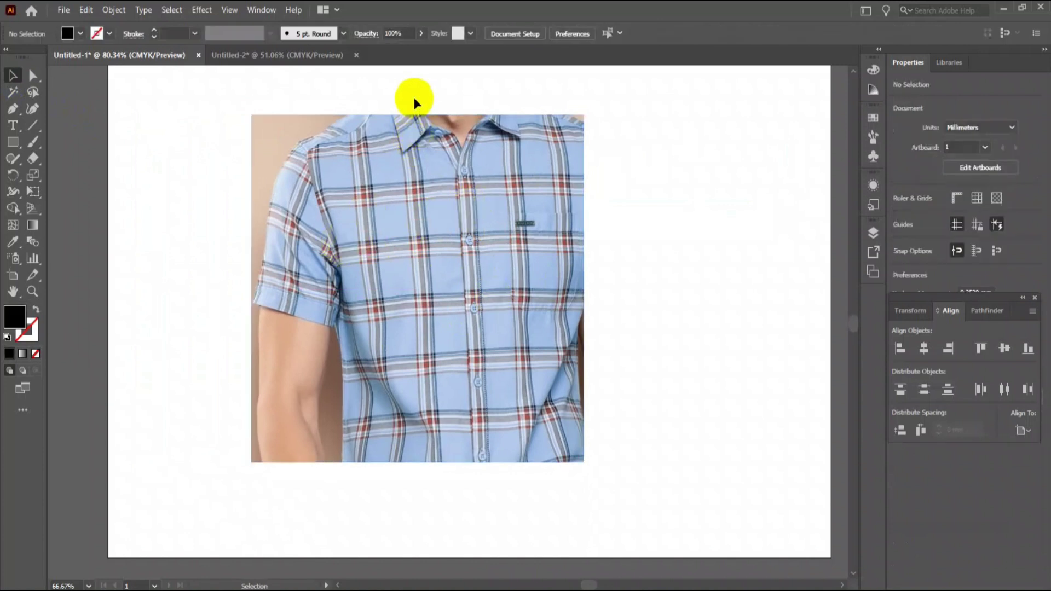
key(ctrl+r)
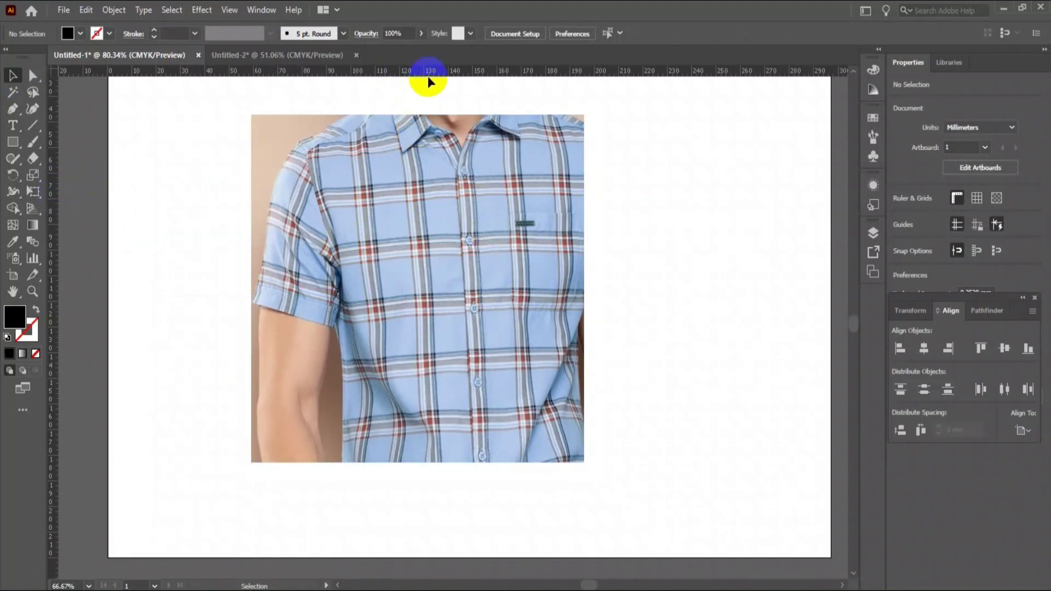
drag(428, 81, 430, 204)
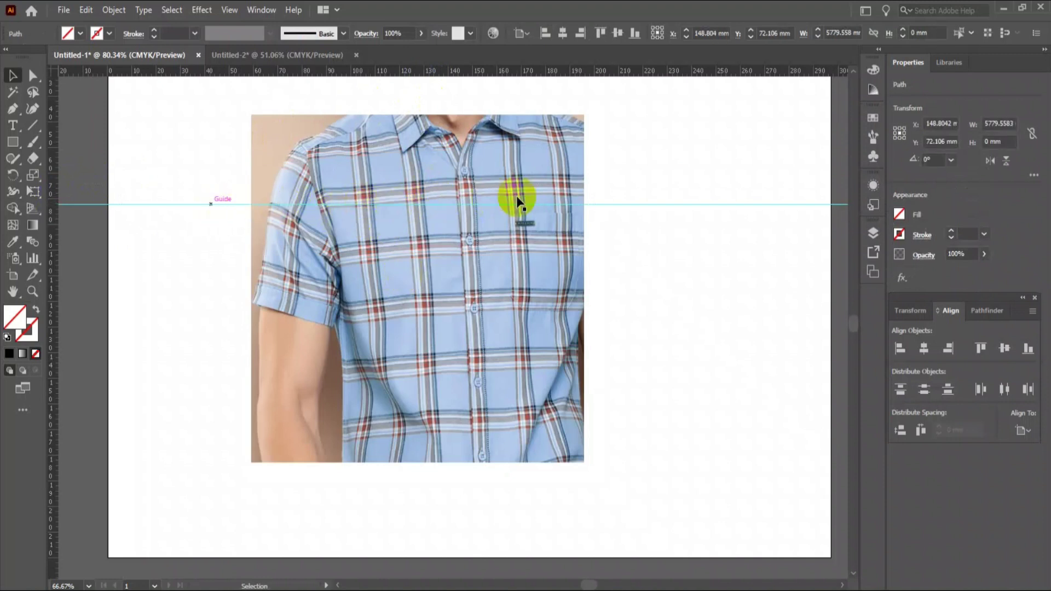
click(432, 244)
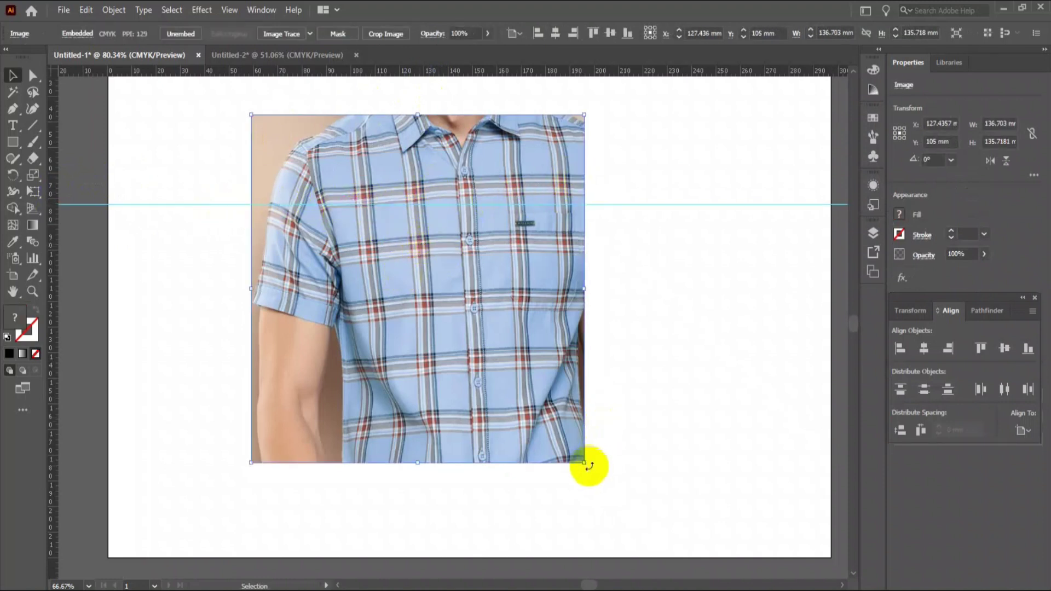
drag(589, 466, 574, 469)
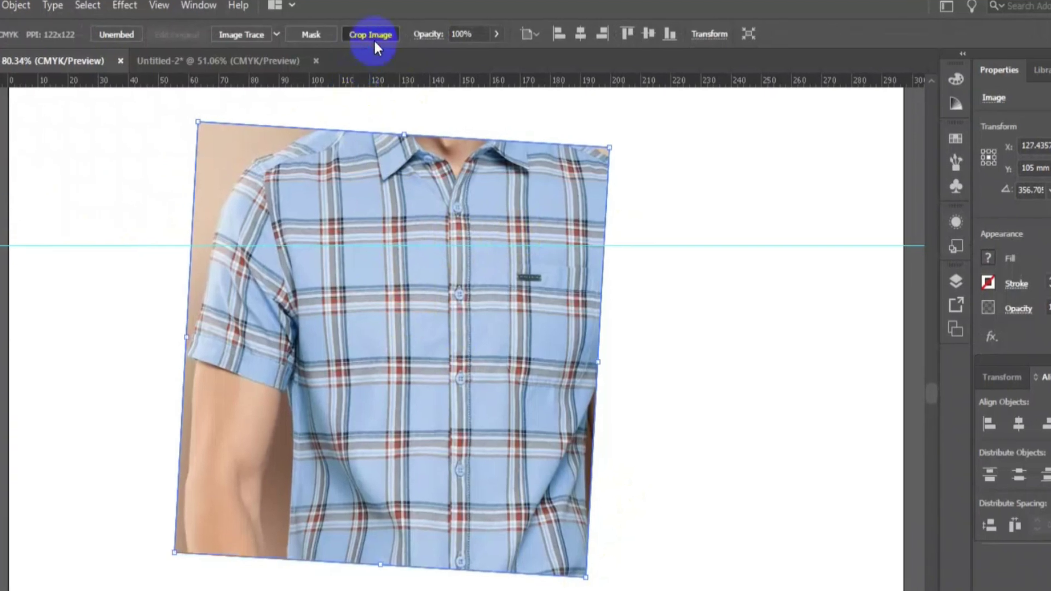
Crop the photo to a roughly 46 × 44 mm chest patch and raise the guide above it
click(374, 43)
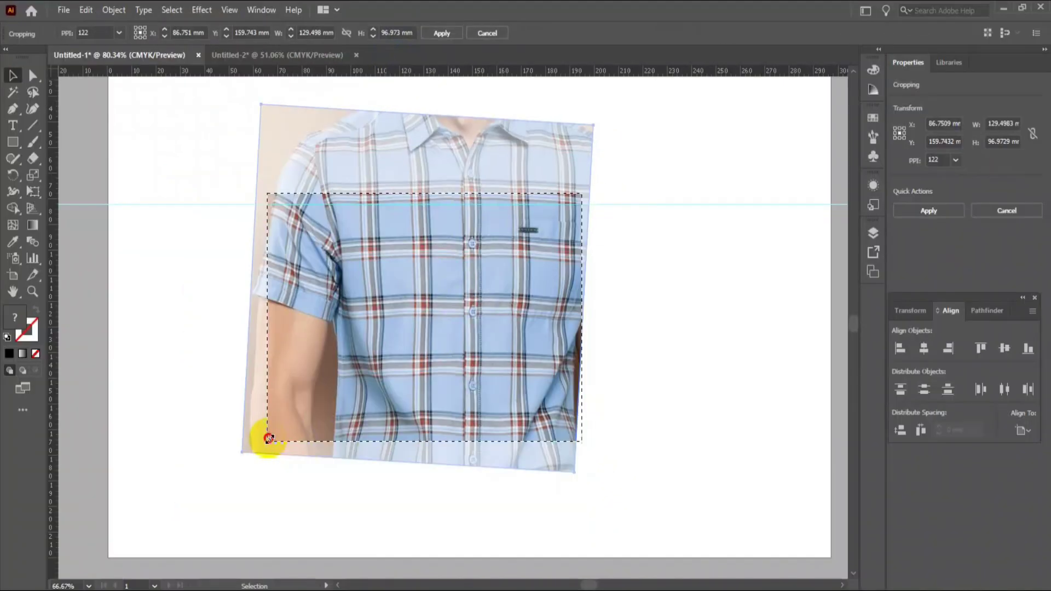
drag(208, 536, 329, 386)
drag(366, 317, 348, 318)
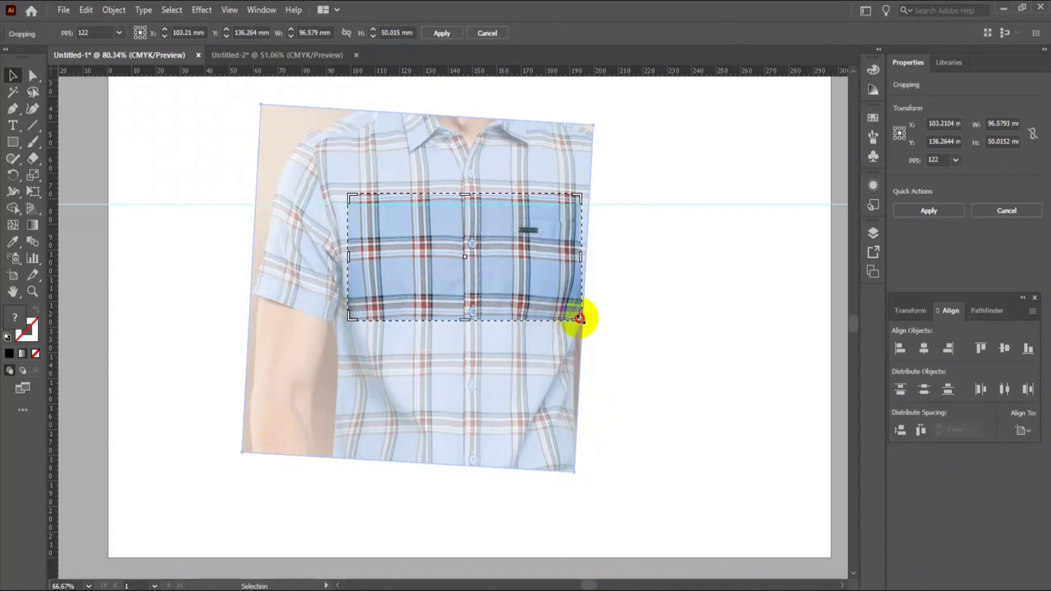
drag(579, 317, 458, 298)
click(442, 35)
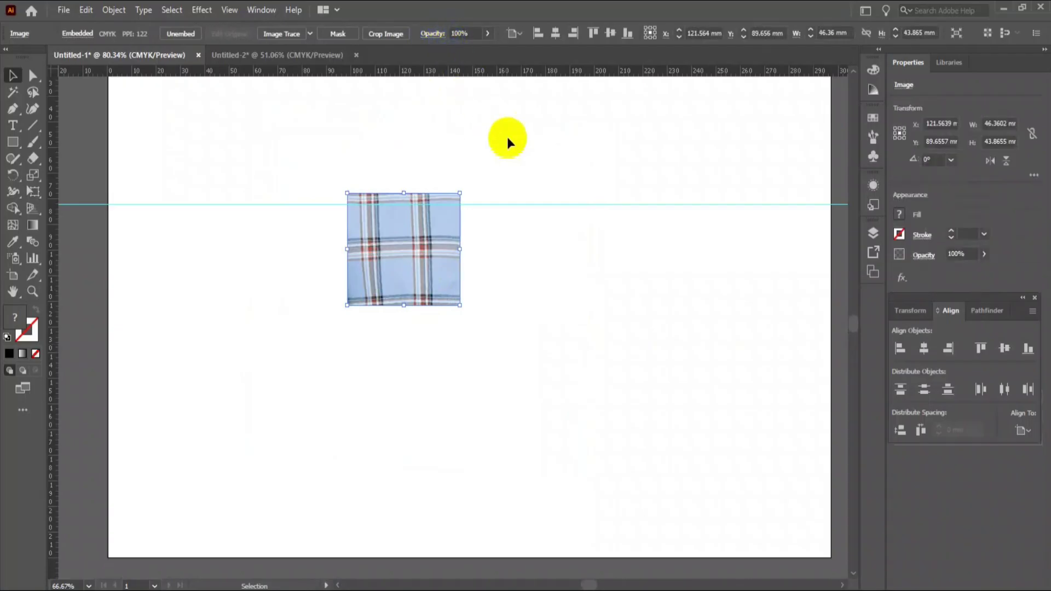
click(538, 205)
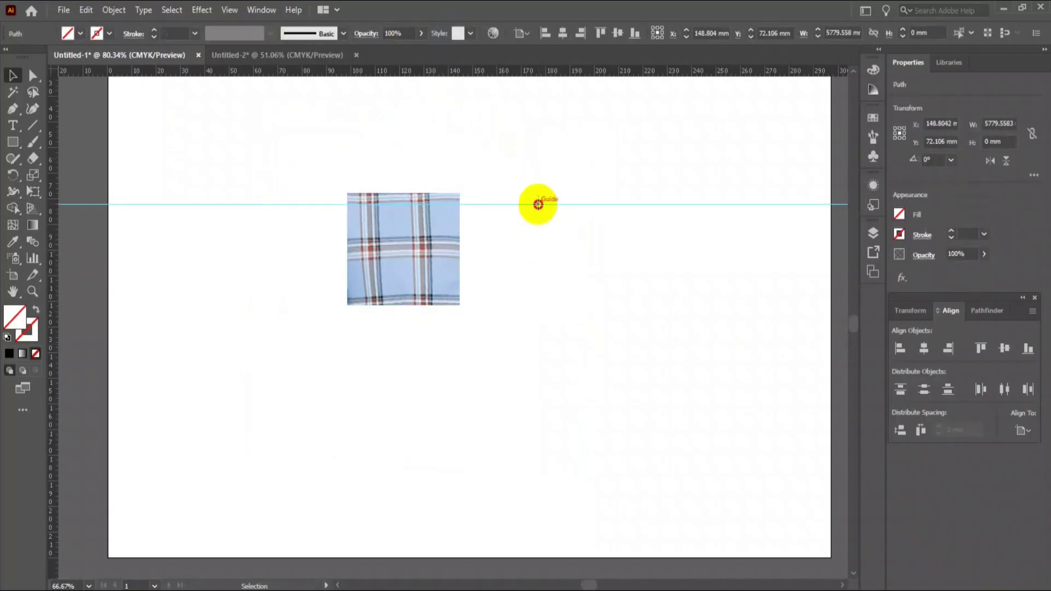
drag(538, 205, 535, 145)
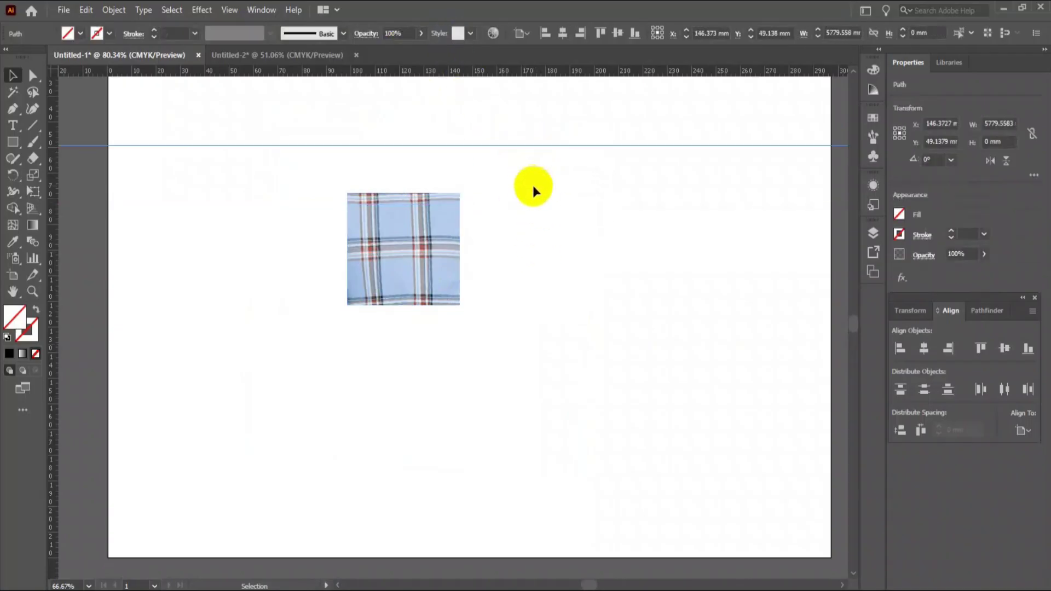
Reposition the plaid patch slightly up and to the left
click(533, 185)
scroll(441, 316, up, 3)
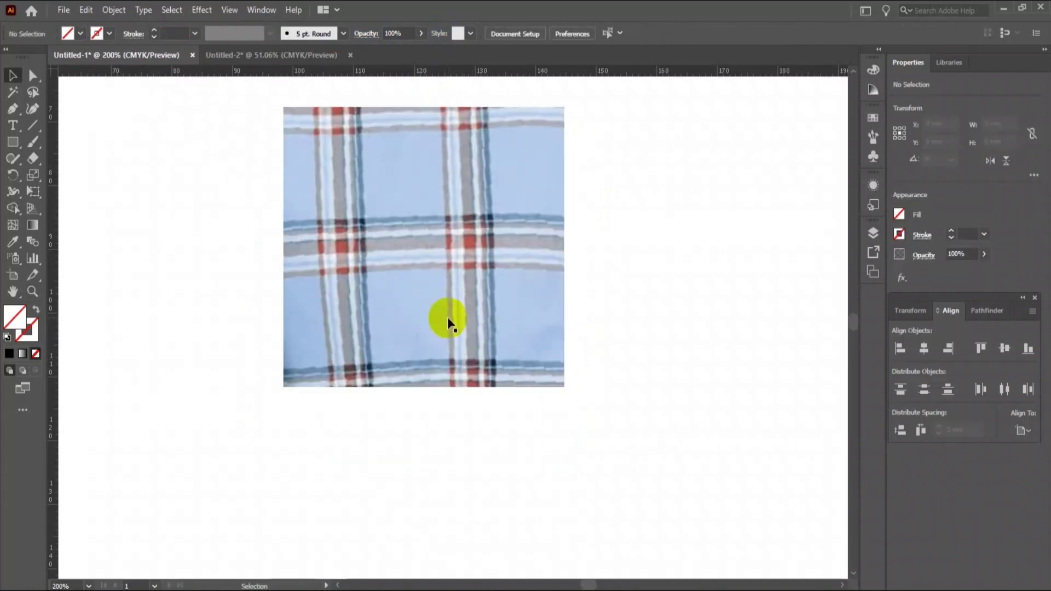
drag(450, 268, 439, 362)
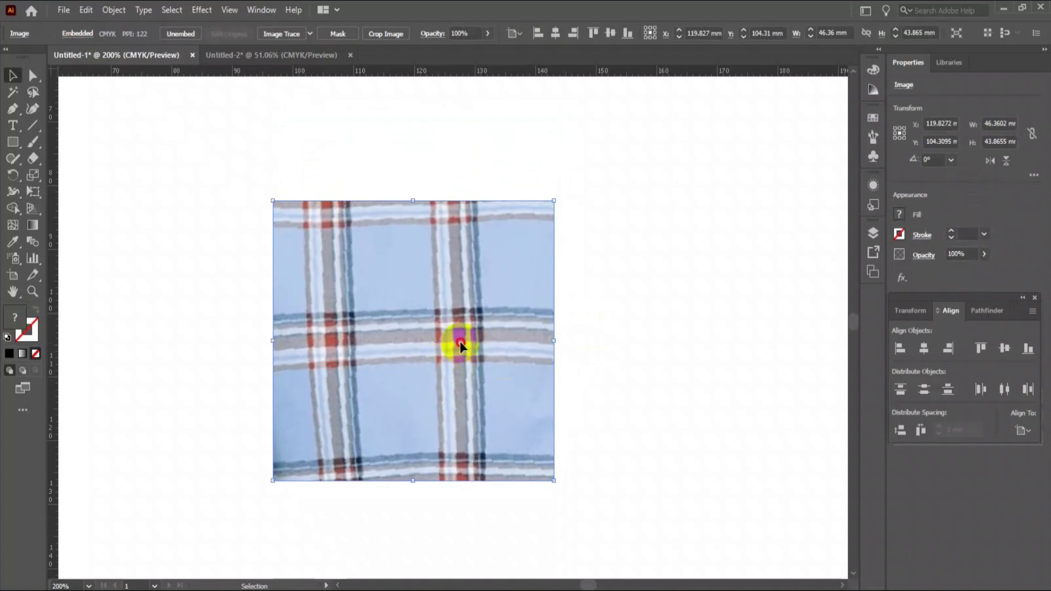
drag(460, 340, 431, 257)
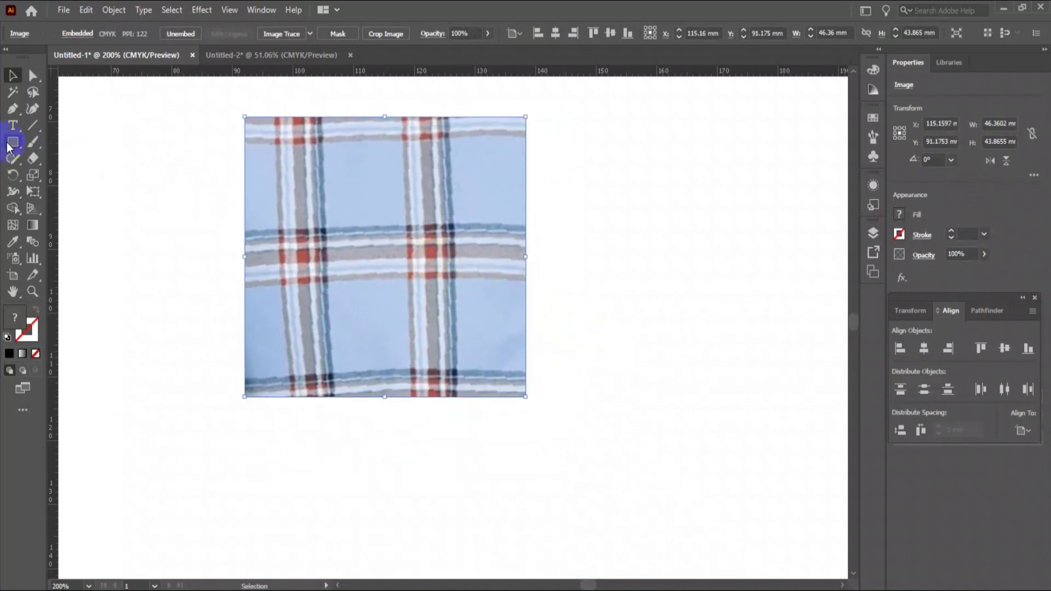
Draw a small rectangle beside the patch and fill it with the plaid's sampled light blue
click(13, 142)
drag(572, 140, 614, 207)
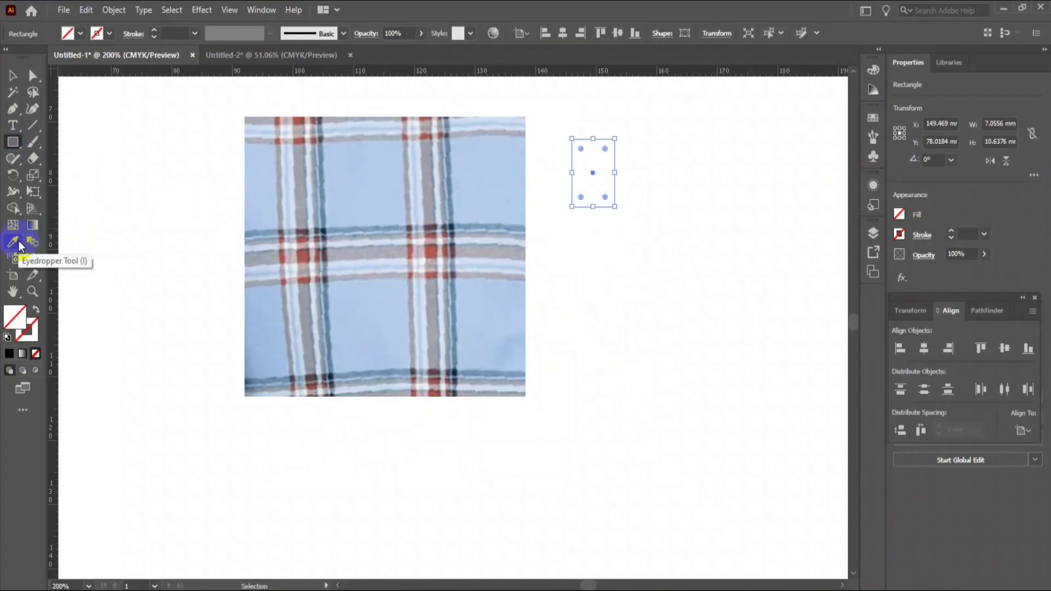
click(17, 243)
click(374, 180)
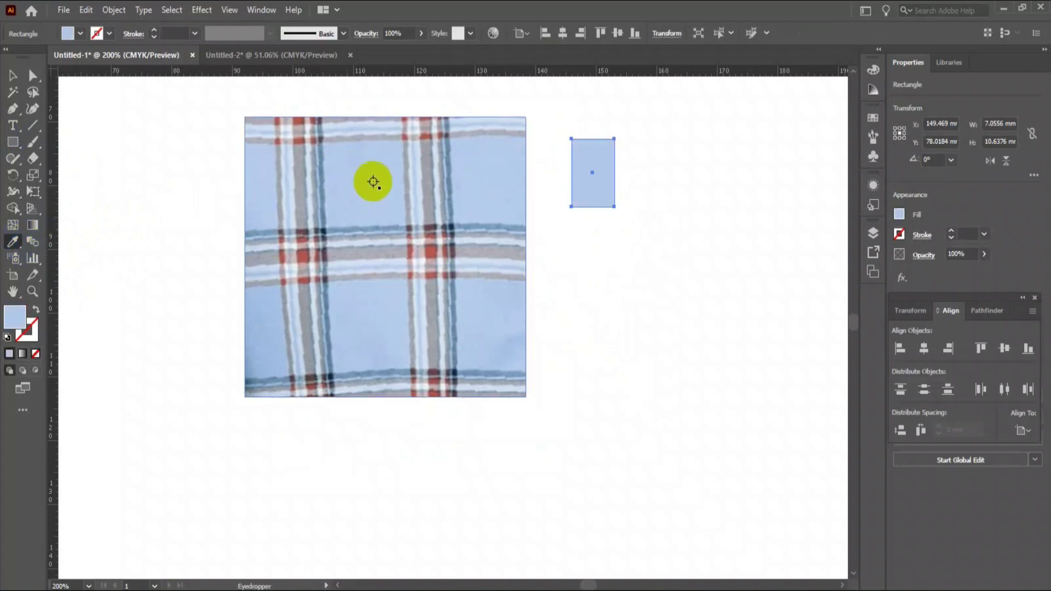
Duplicate the rectangle to the right, repeating with Ctrl+D to make a row of copies
click(13, 77)
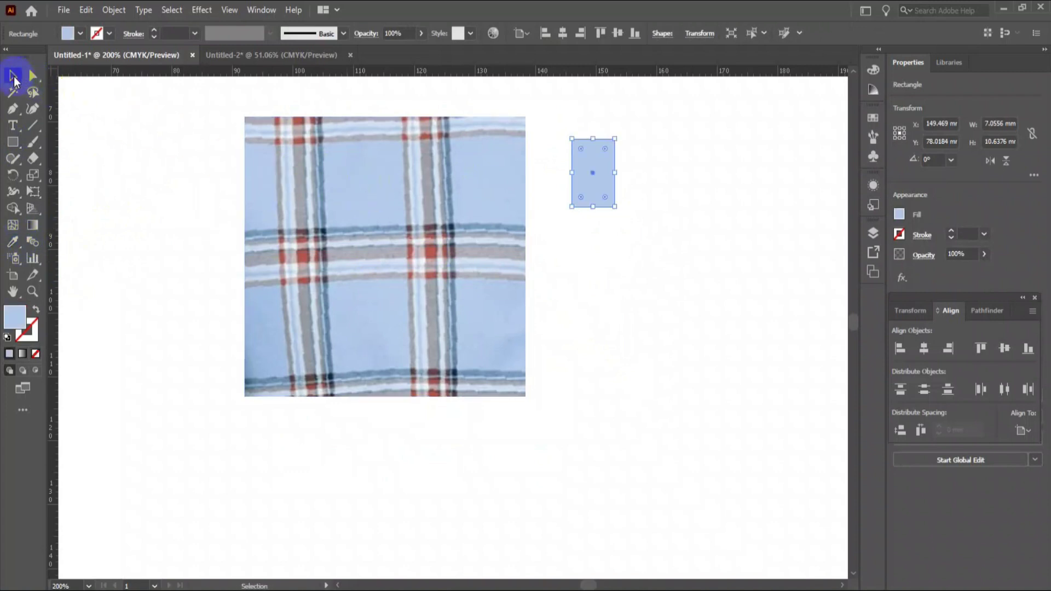
drag(596, 181, 656, 183)
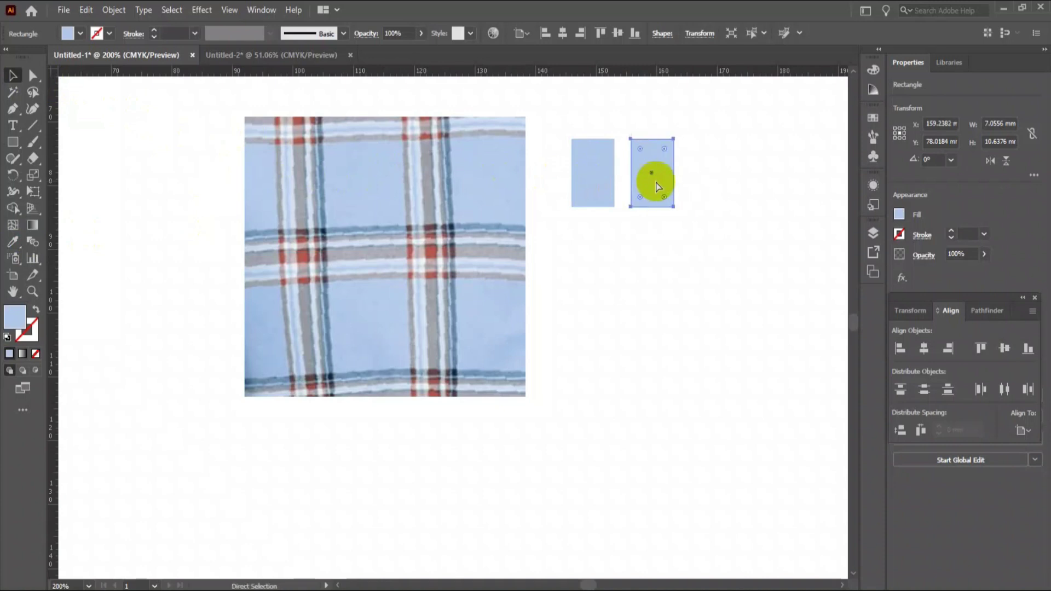
key(ctrl+d)
key(ctrl+d)
key(ctrl+d)
drag(698, 264, 578, 262)
click(575, 251)
Fill the second rectangle with the plaid's red and the third with its navy
click(535, 194)
key(i)
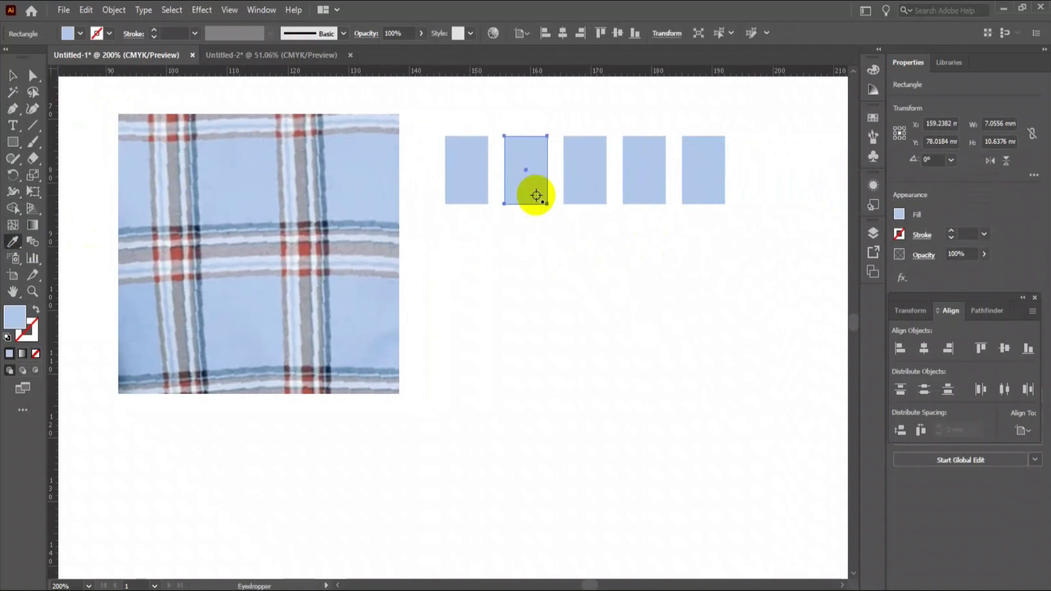
click(303, 250)
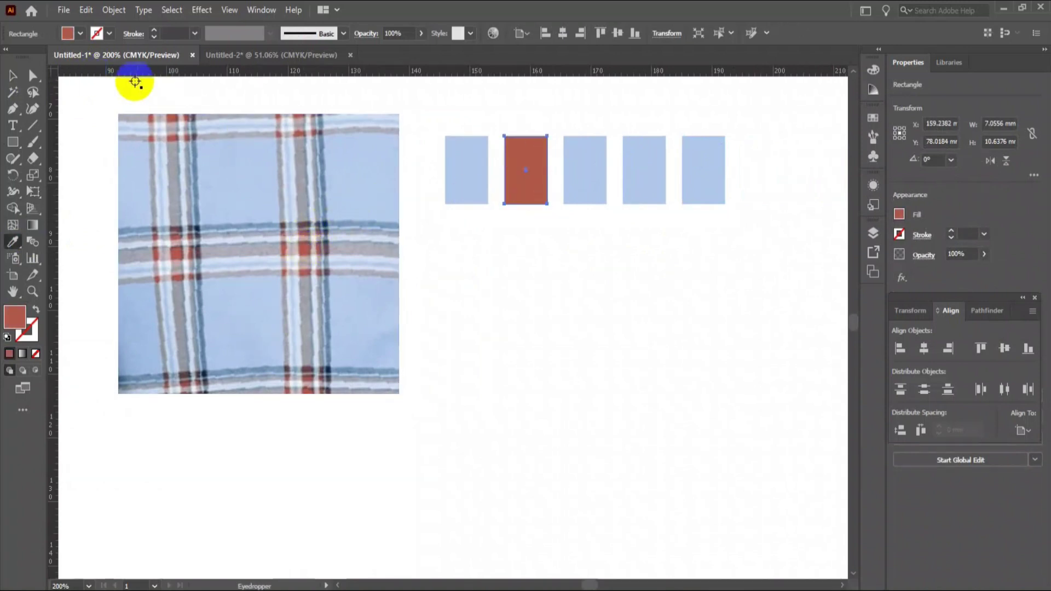
click(12, 75)
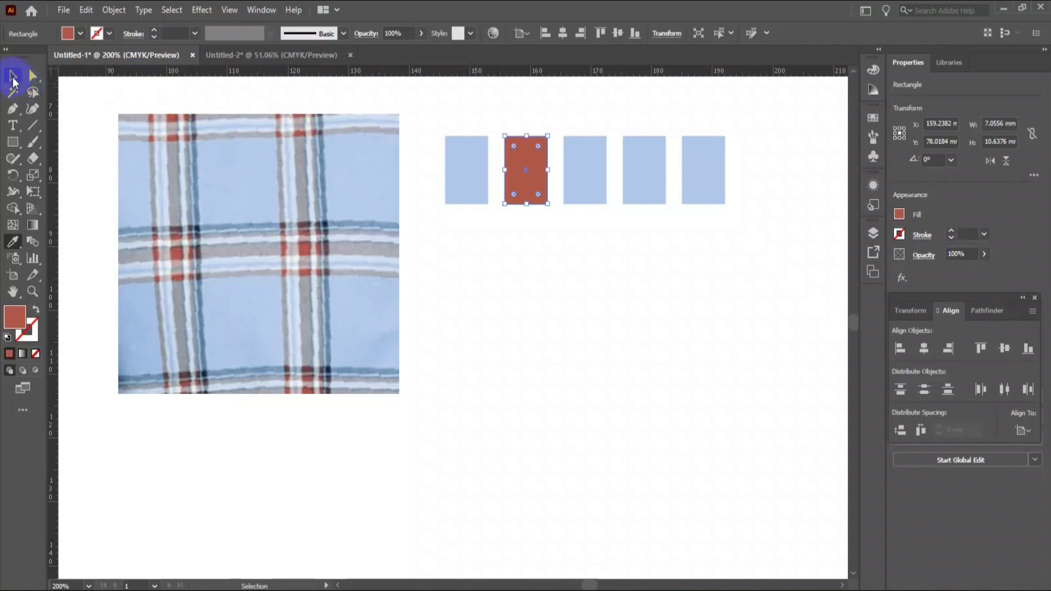
click(583, 189)
click(17, 241)
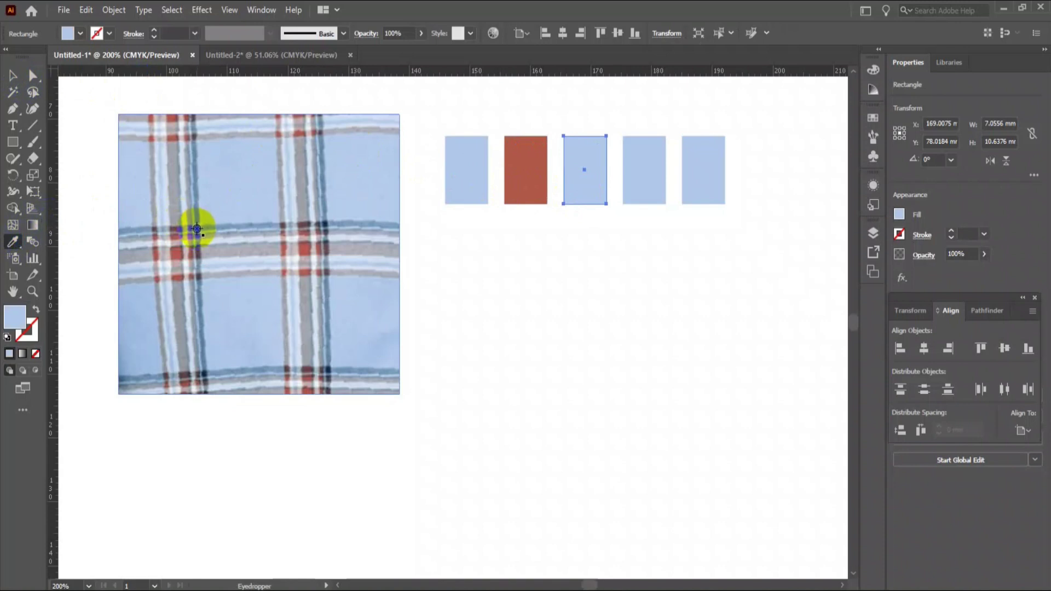
click(197, 229)
Delete the two extra light-blue rectangles at the end of the row
key(ctrl+alt+bracketright)
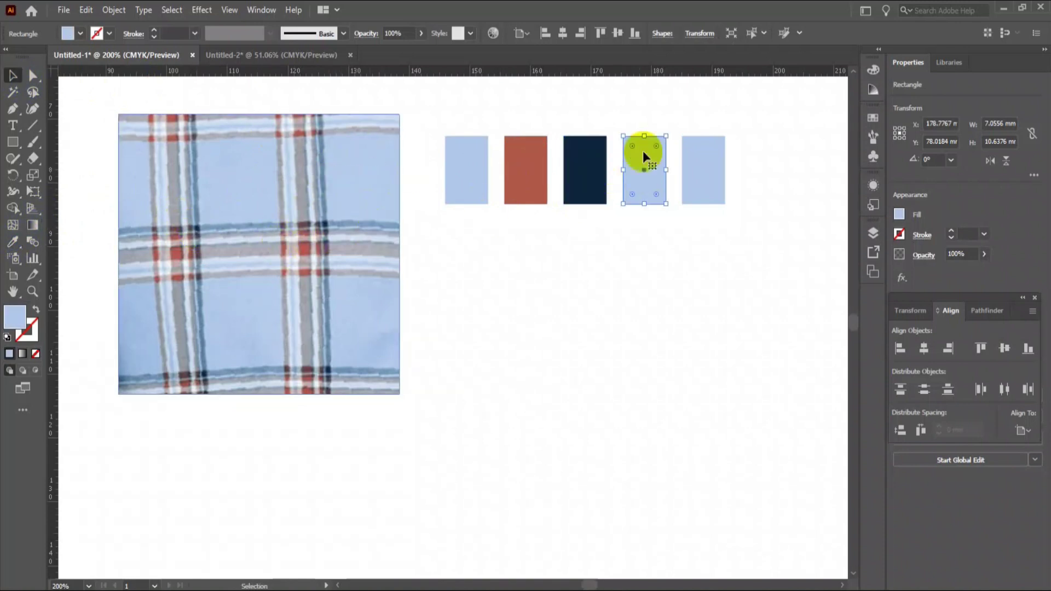
drag(617, 115, 744, 234)
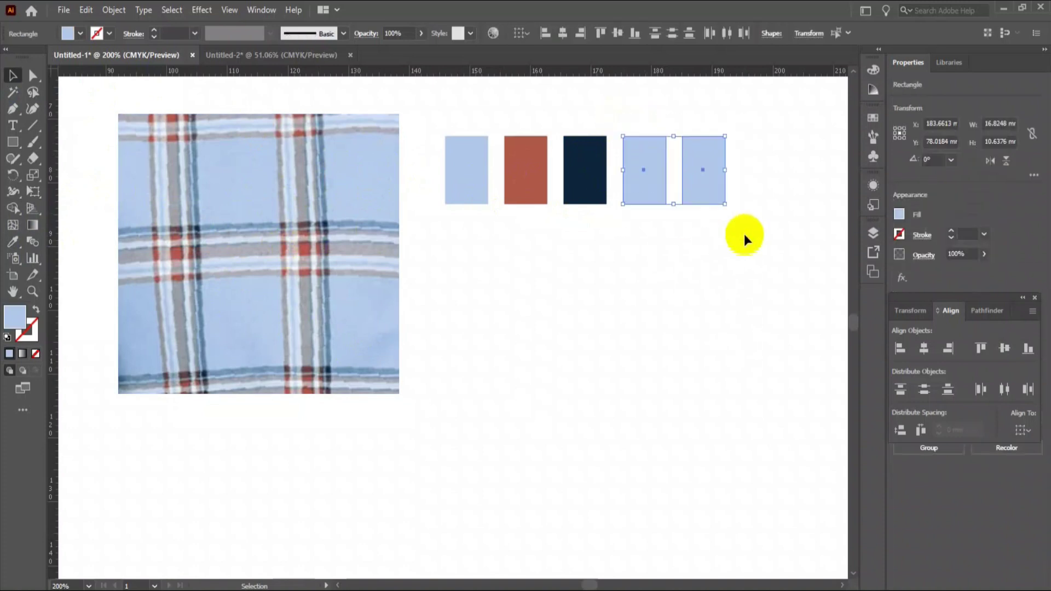
key(Delete)
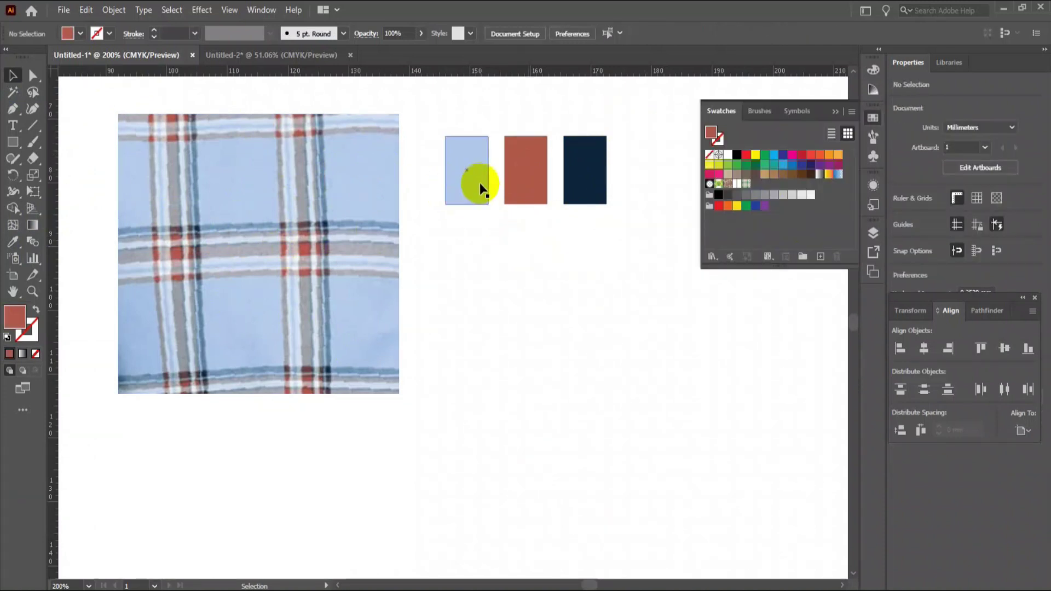
Save the light-blue rectangle's colour as a new spot-colour swatch
click(481, 189)
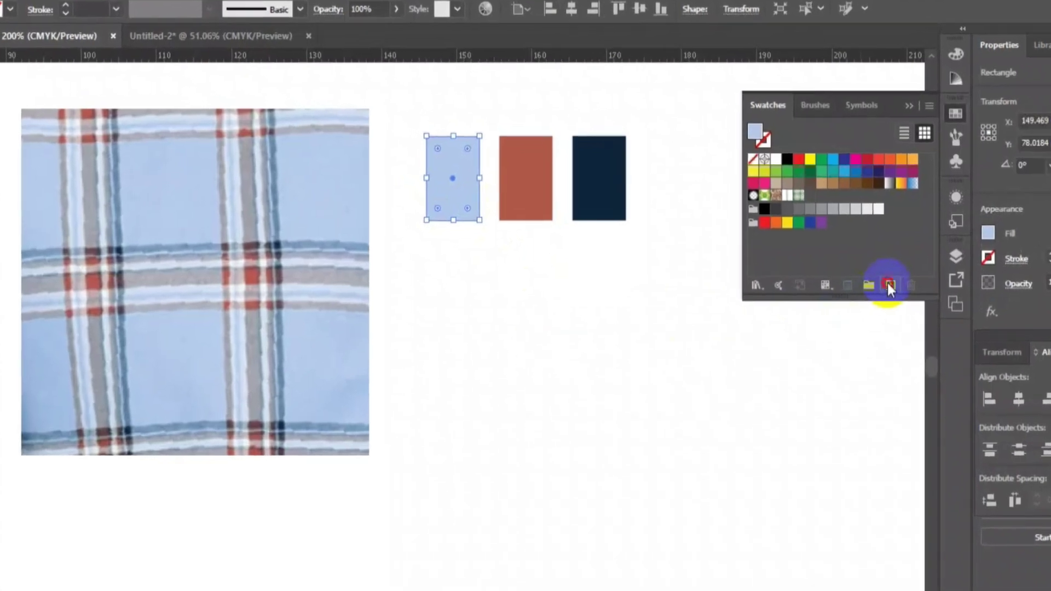
click(820, 256)
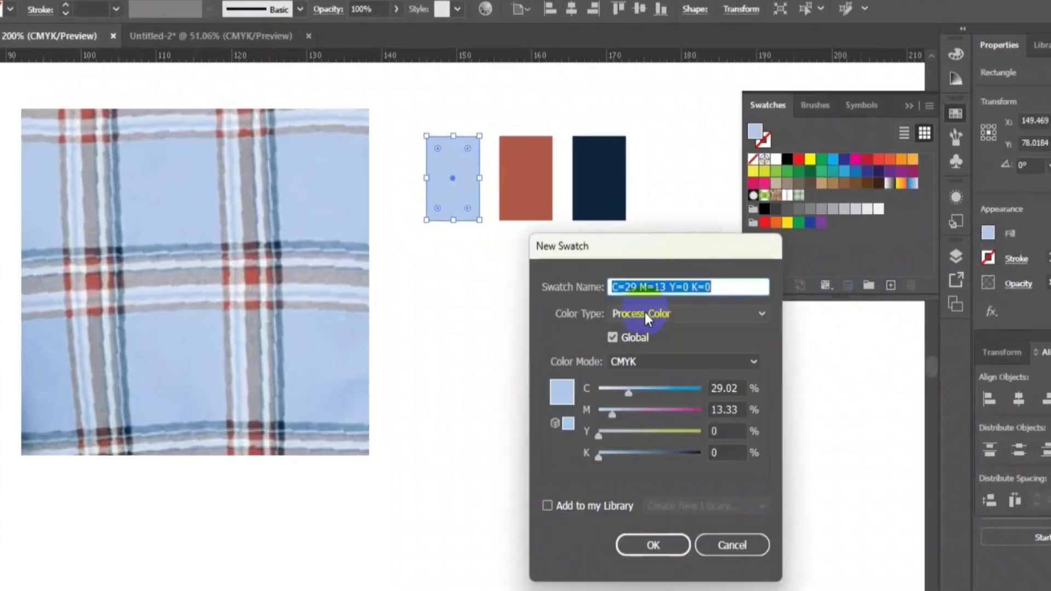
click(648, 313)
click(662, 346)
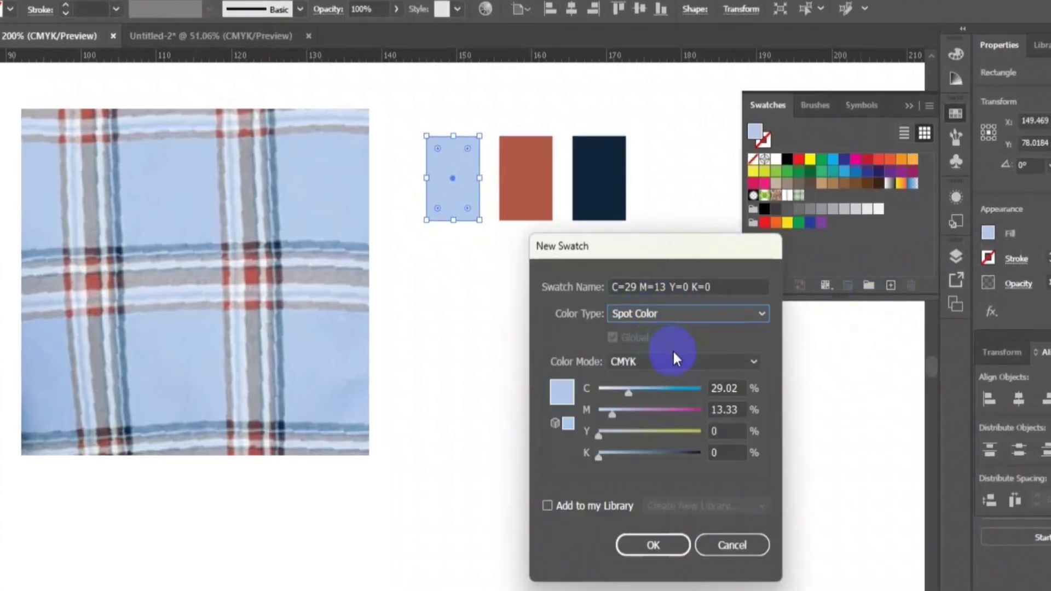
click(678, 548)
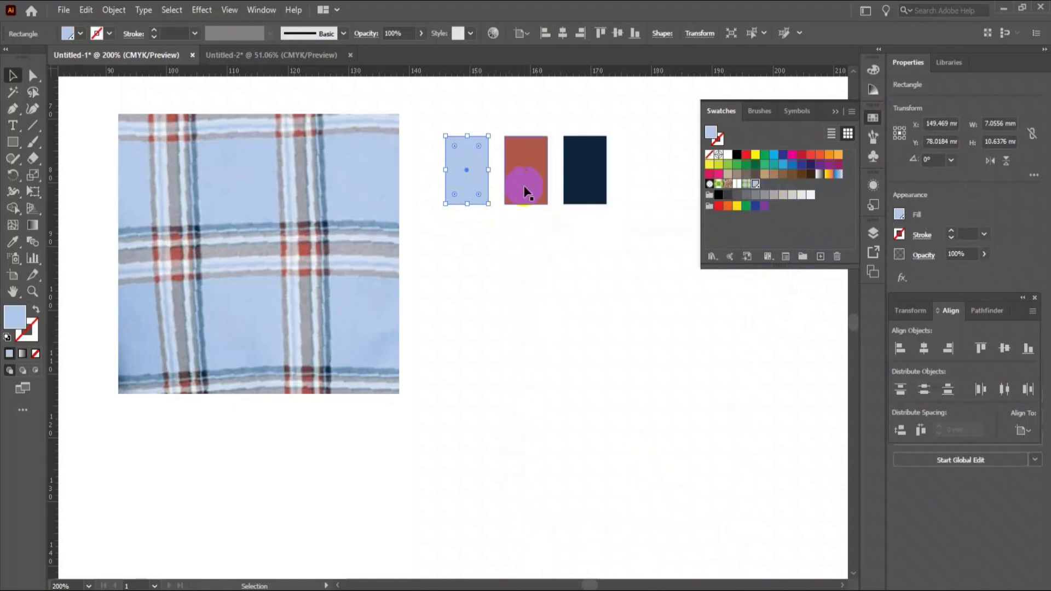
Save the red rectangle's colour as a new spot-colour swatch
click(525, 183)
click(813, 255)
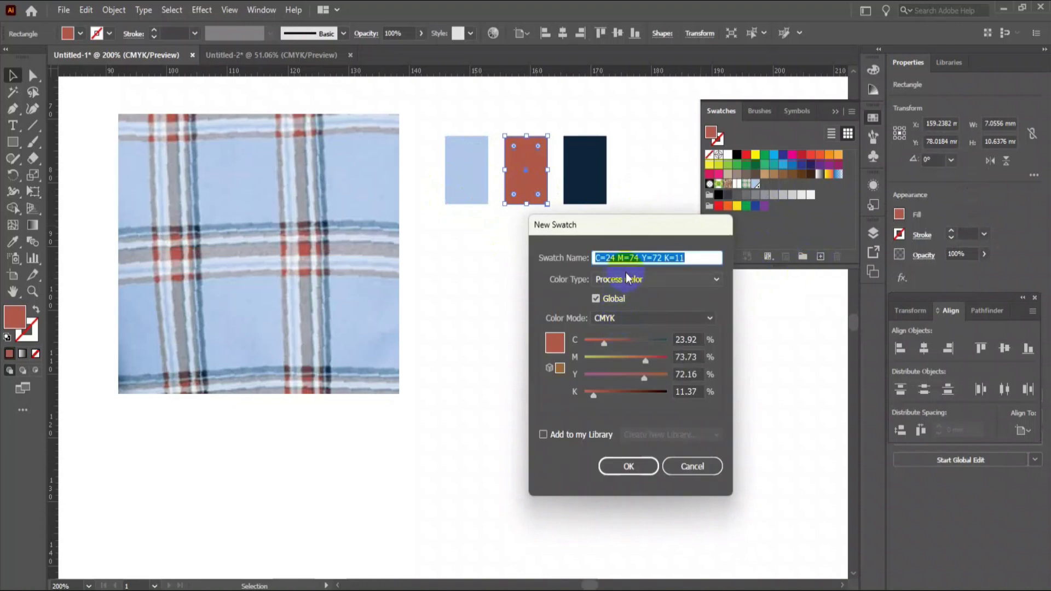
click(623, 276)
click(628, 308)
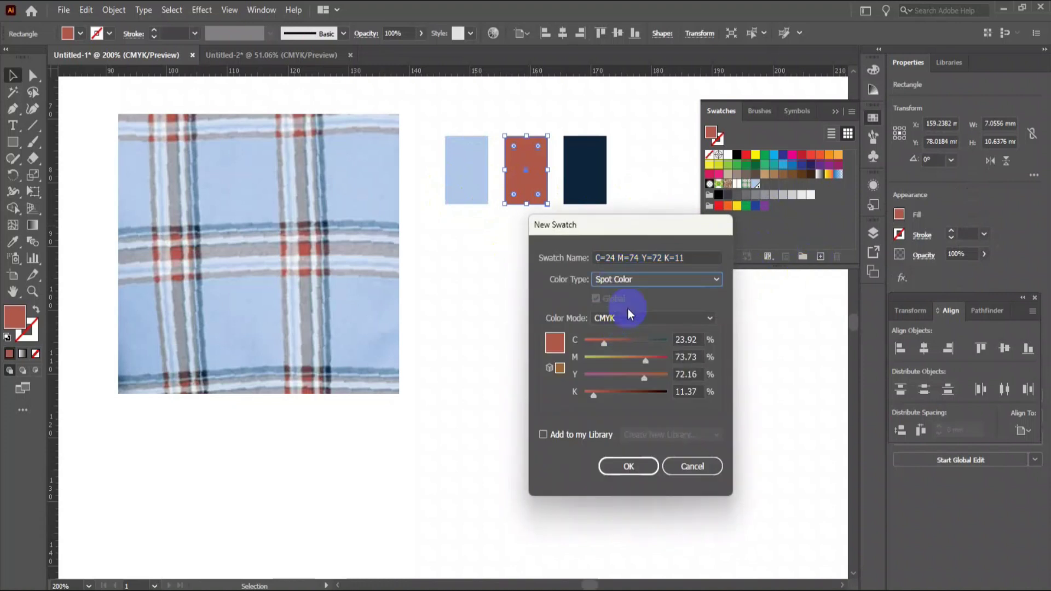
click(634, 466)
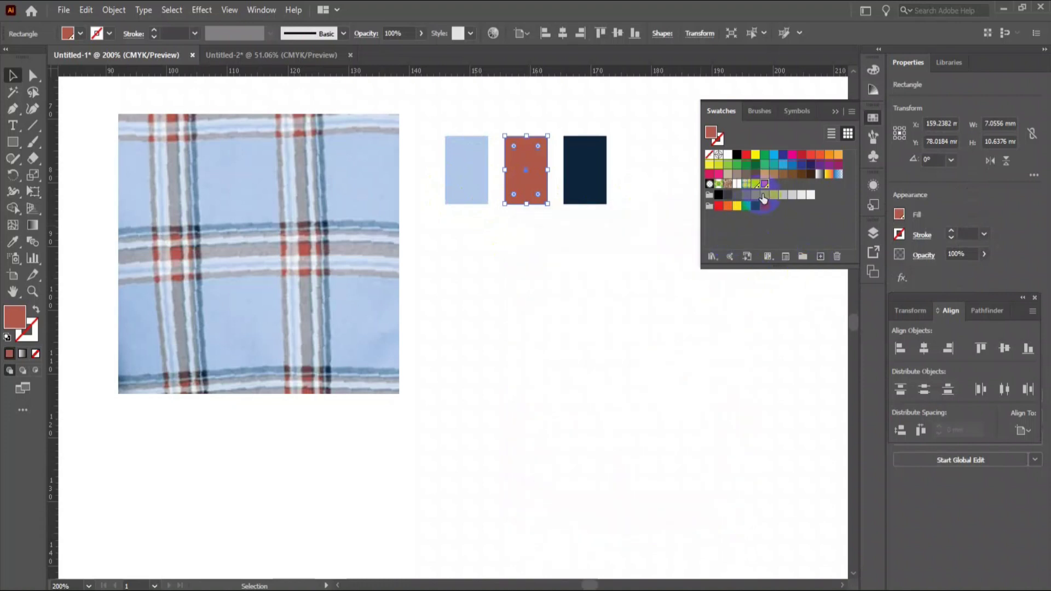
Save the navy rectangle's colour as a spot-colour swatch, then select all three rectangles
click(596, 181)
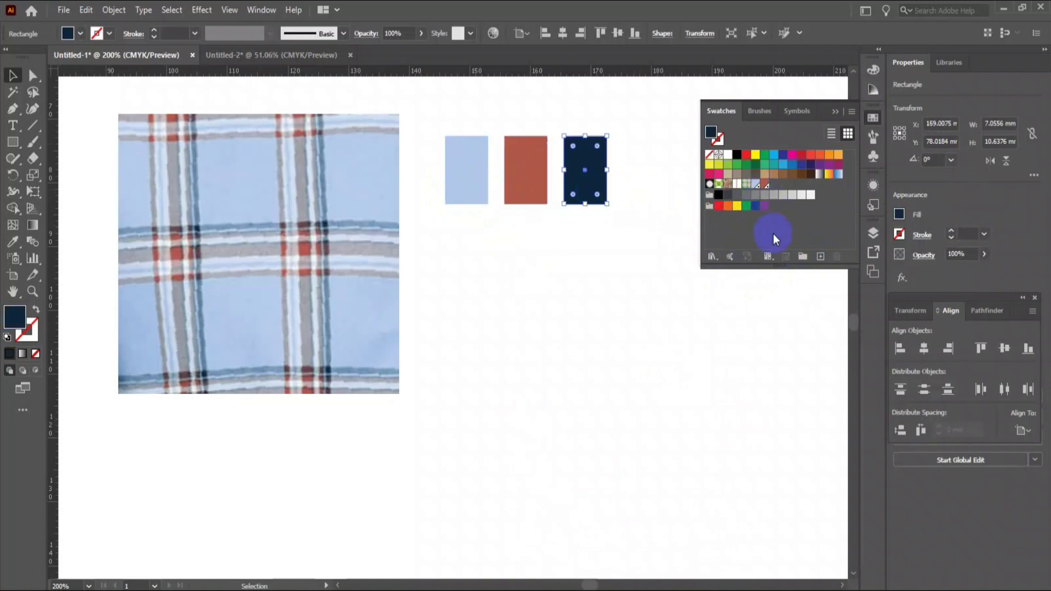
click(822, 255)
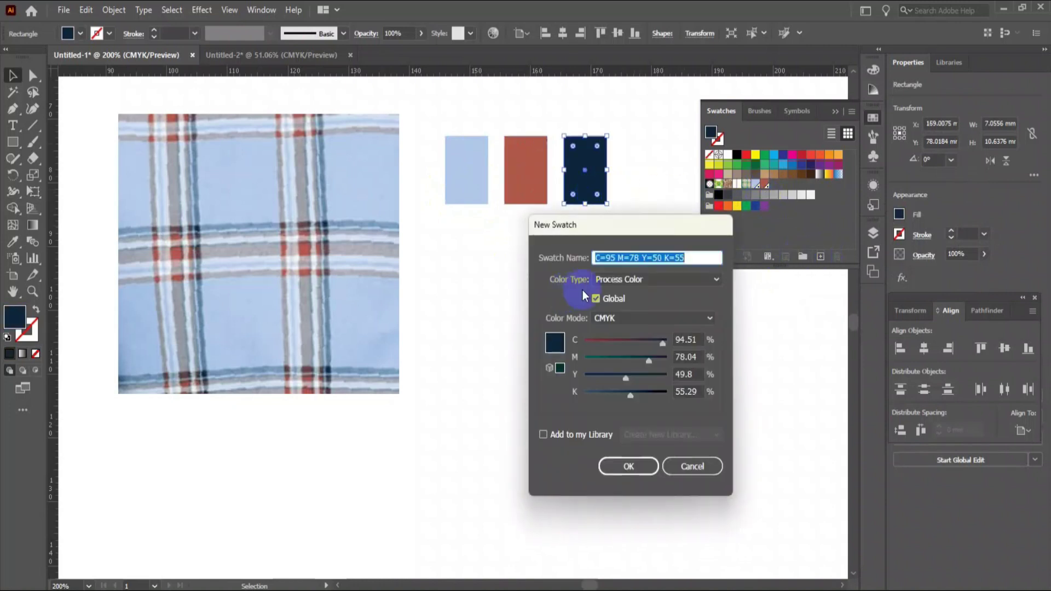
click(618, 280)
click(619, 309)
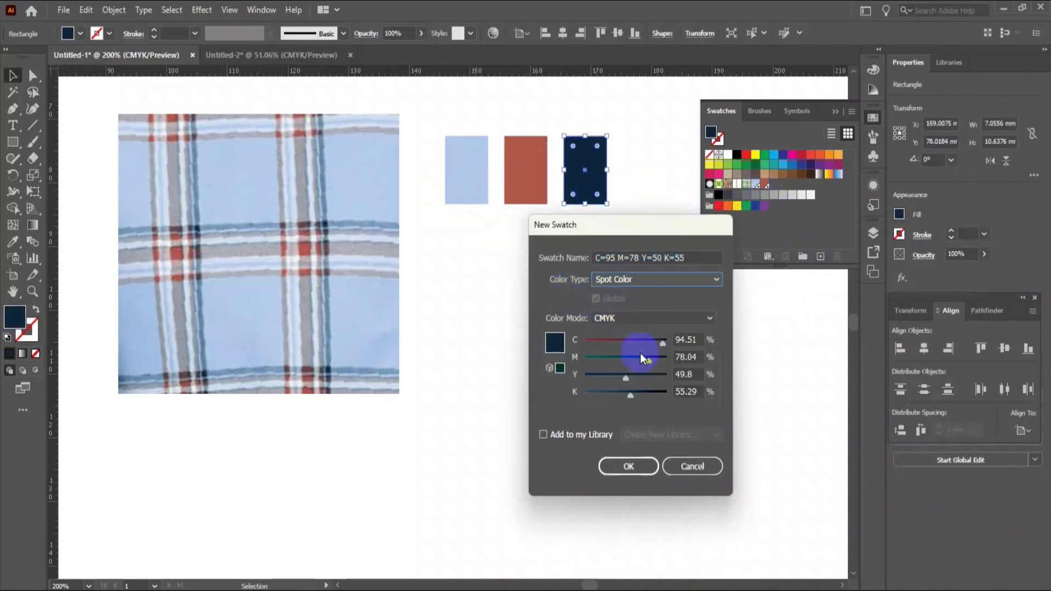
click(639, 464)
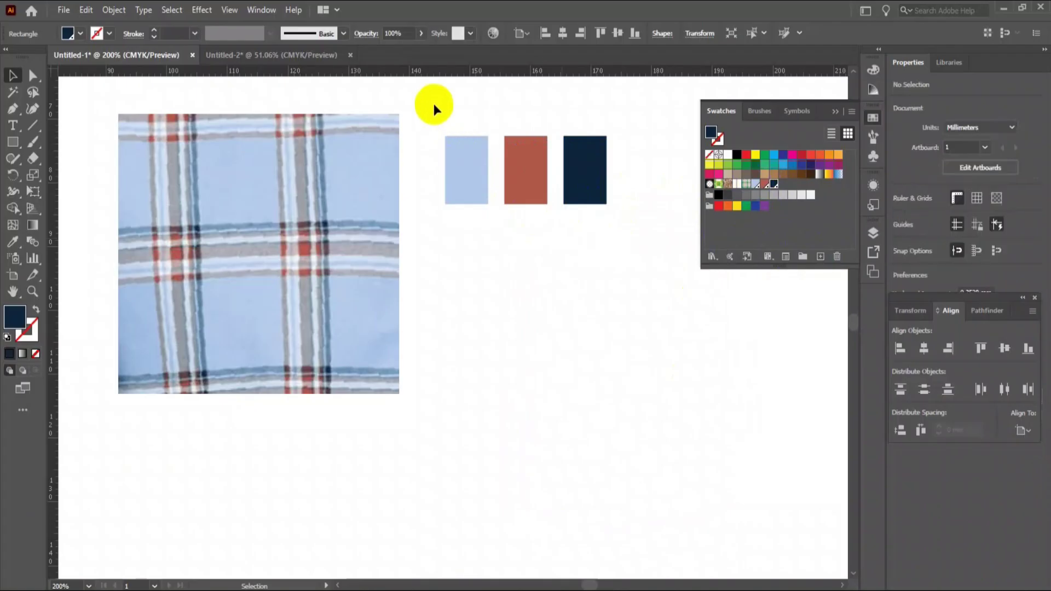
drag(433, 103, 632, 250)
Delete the three colour rectangles and zoom in on the plaid photo
key(Delete)
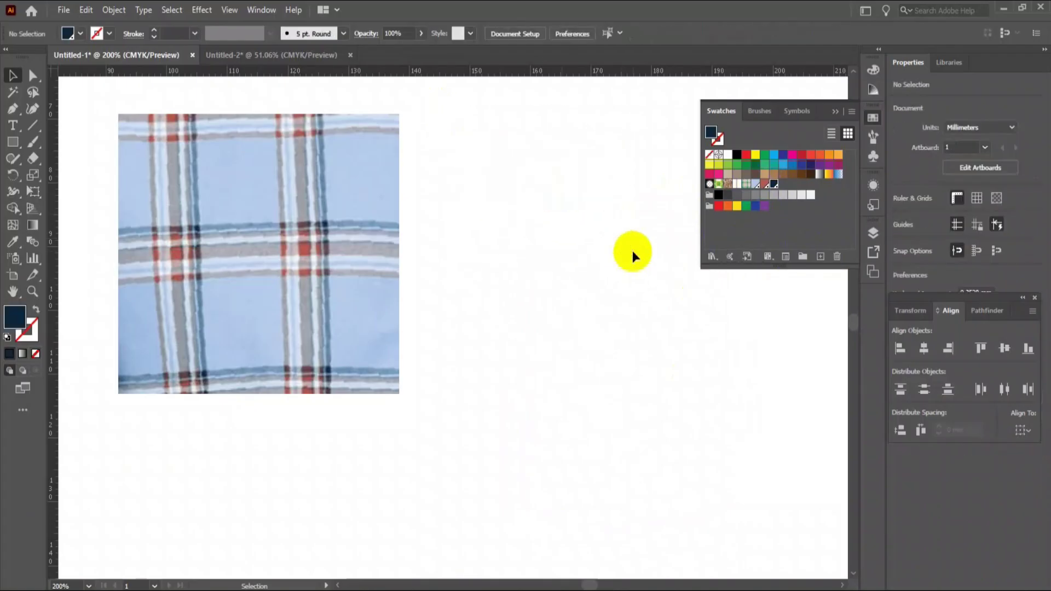
key(z)
click(350, 279)
drag(408, 291, 460, 198)
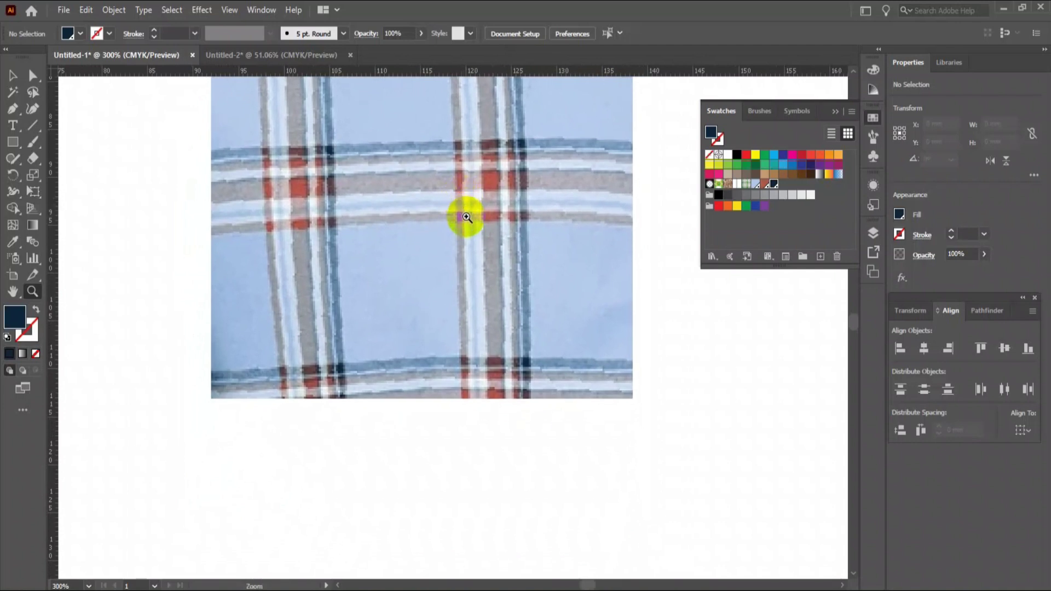
Re-crop the plaid photo to a roughly 41.6 × 27.7 mm horizontal check band
key(v)
click(467, 247)
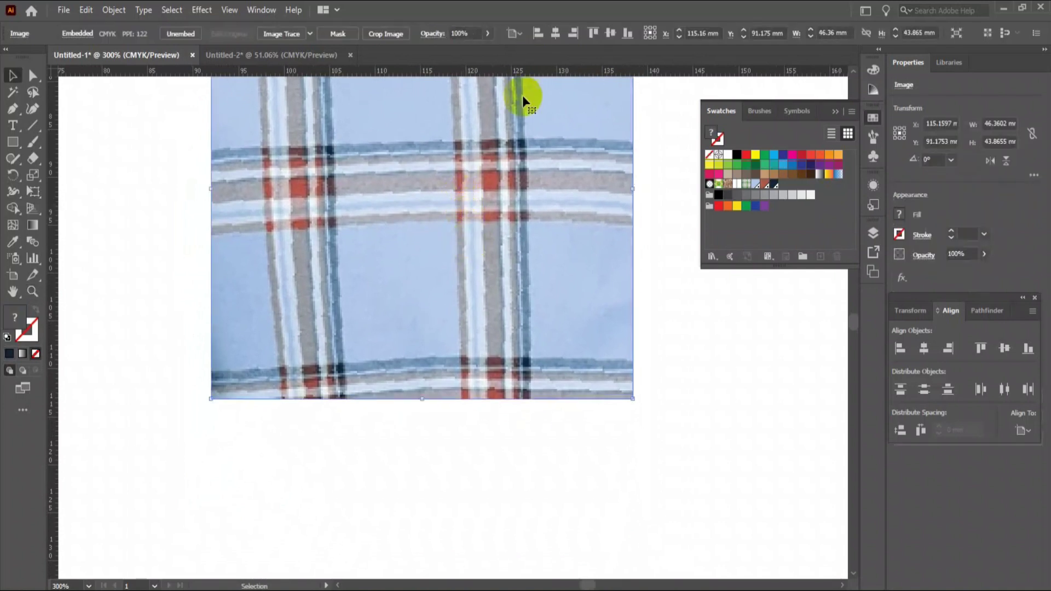
scroll(492, 155, up, 4)
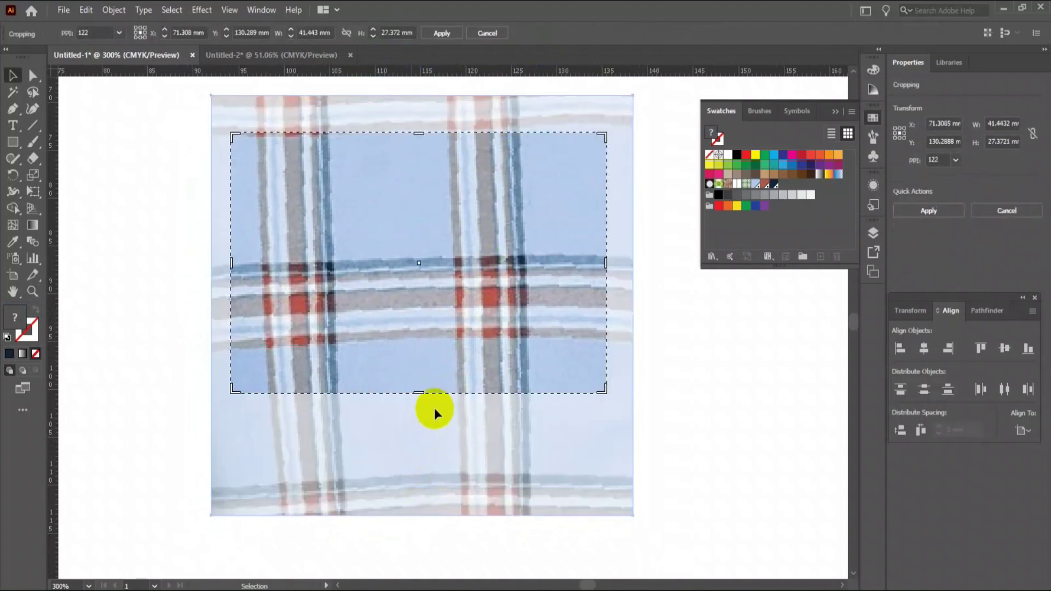
click(441, 34)
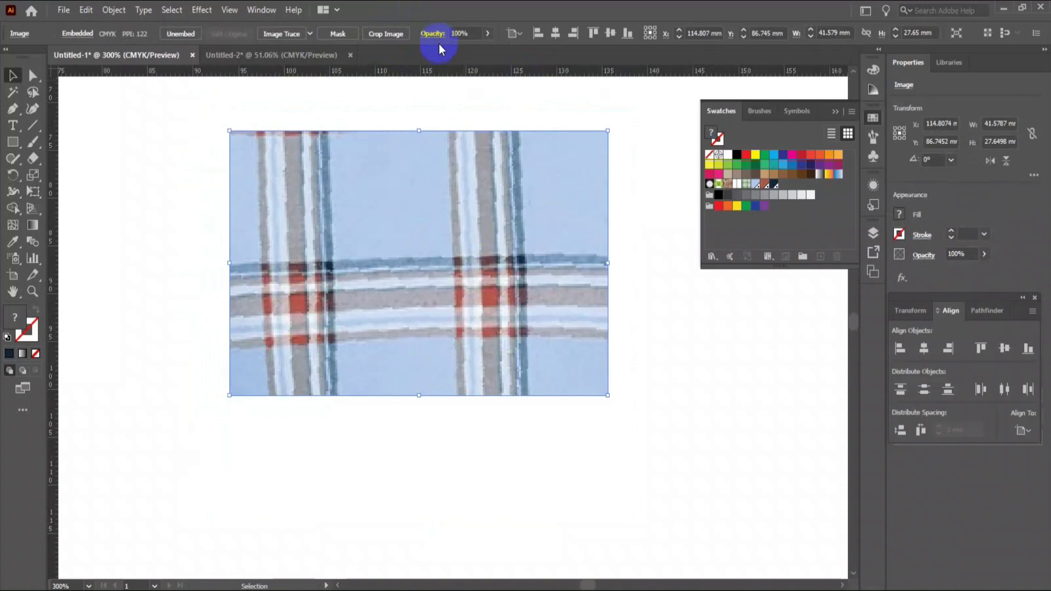
Zoom in on the cropped photo and pan to the empty space beneath it
scroll(418, 110, down, 1)
key(z)
click(433, 271)
drag(433, 271, 434, 94)
drag(445, 230, 441, 210)
click(13, 143)
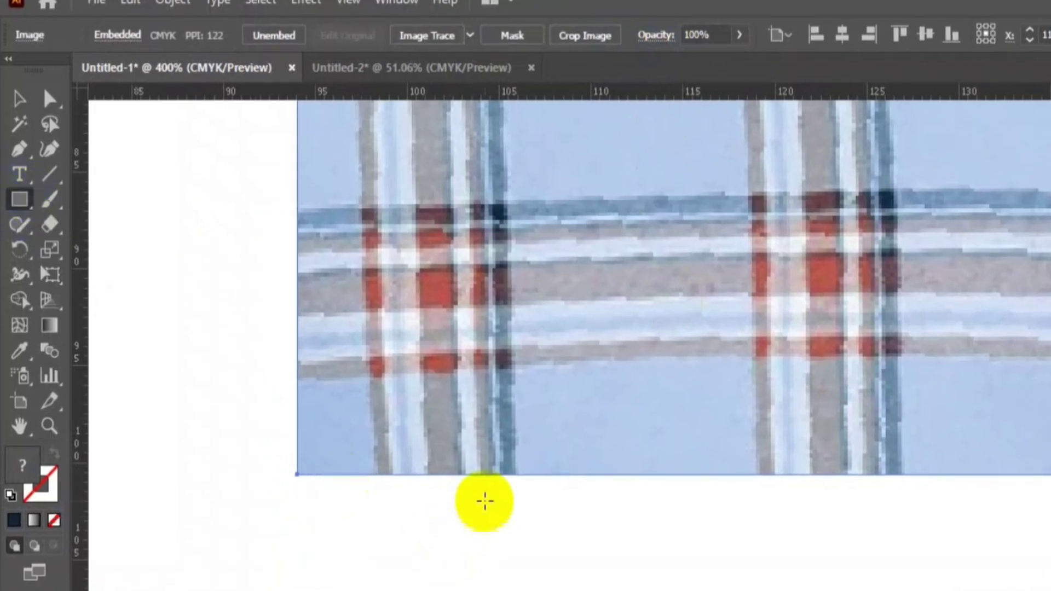
Draw a thin navy bar below the photo using the navy spot swatch
click(32, 473)
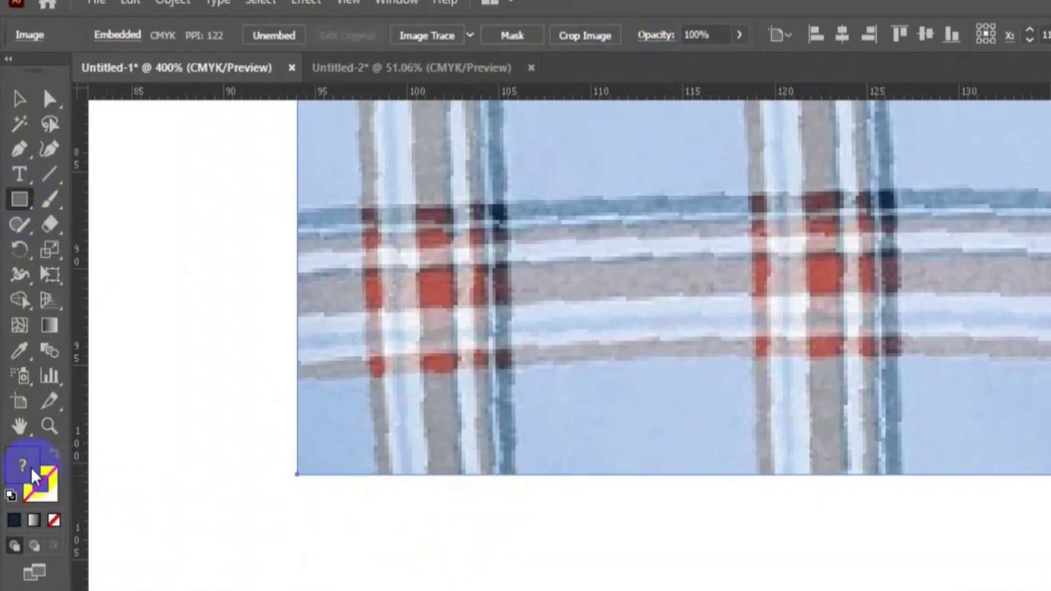
click(865, 174)
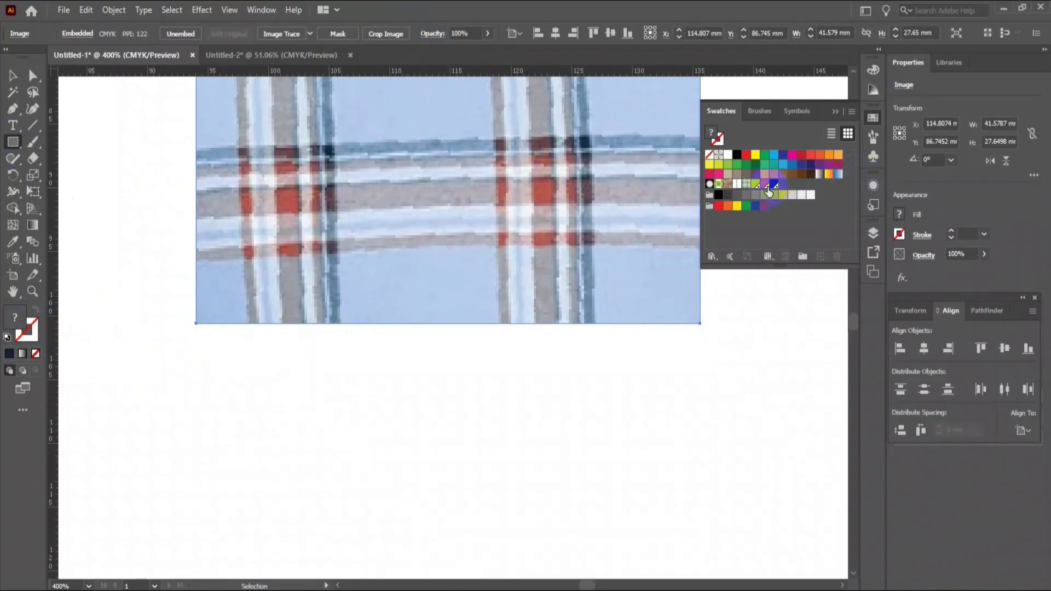
click(774, 184)
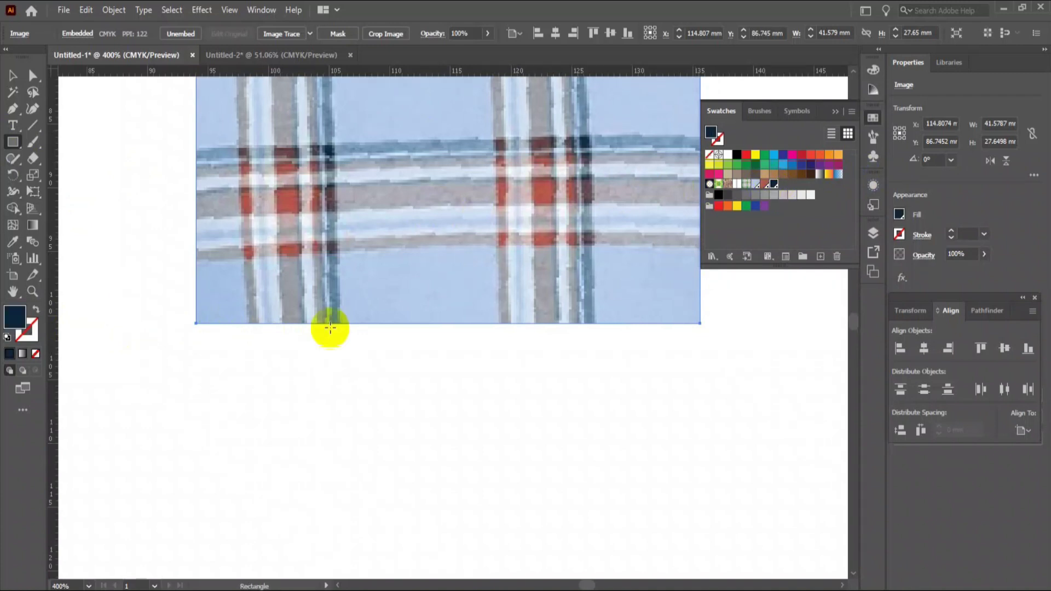
drag(330, 328, 340, 421)
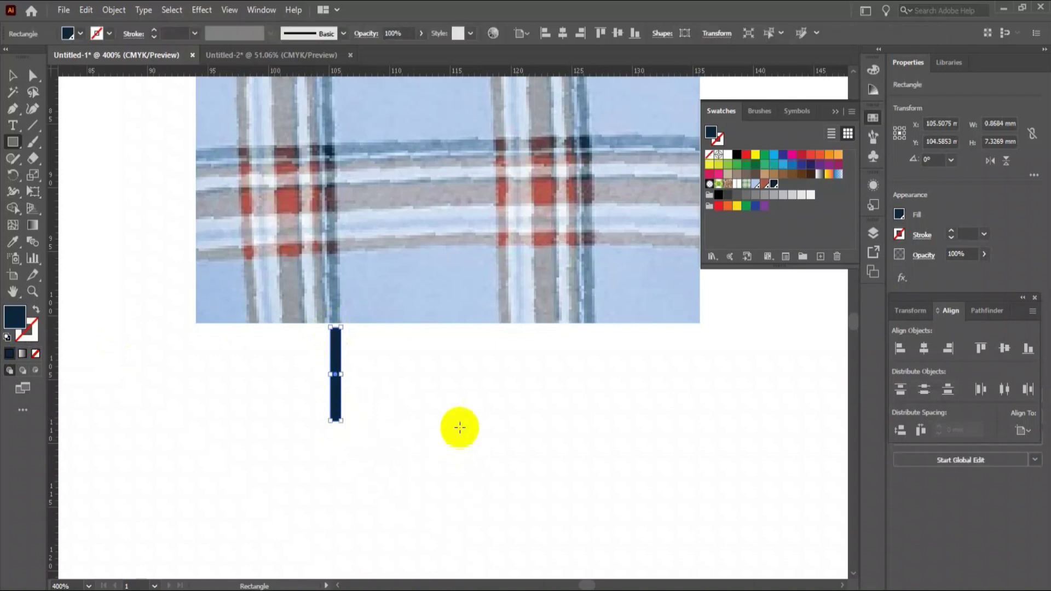
Zoom in and place a copy of the navy bar right against the original
key(z)
click(391, 361)
click(437, 333)
drag(463, 332, 387, 399)
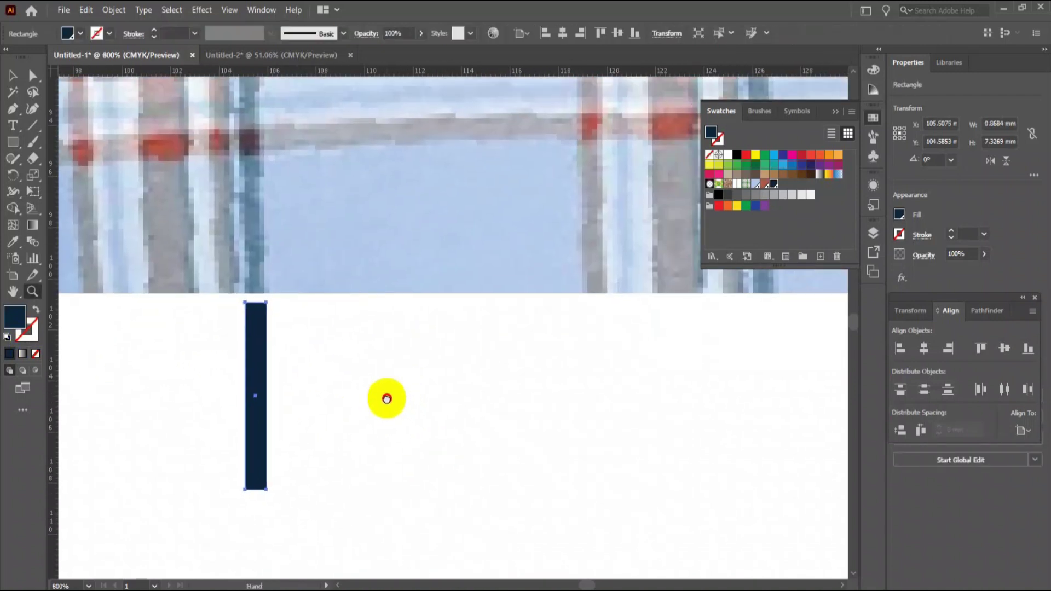
key(v)
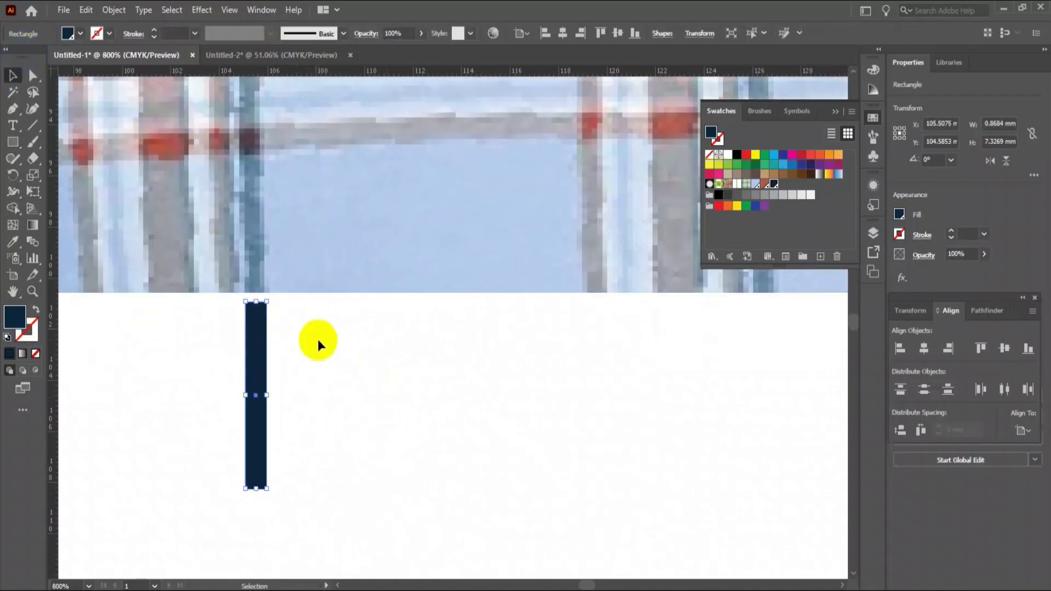
click(279, 361)
drag(265, 369, 312, 371)
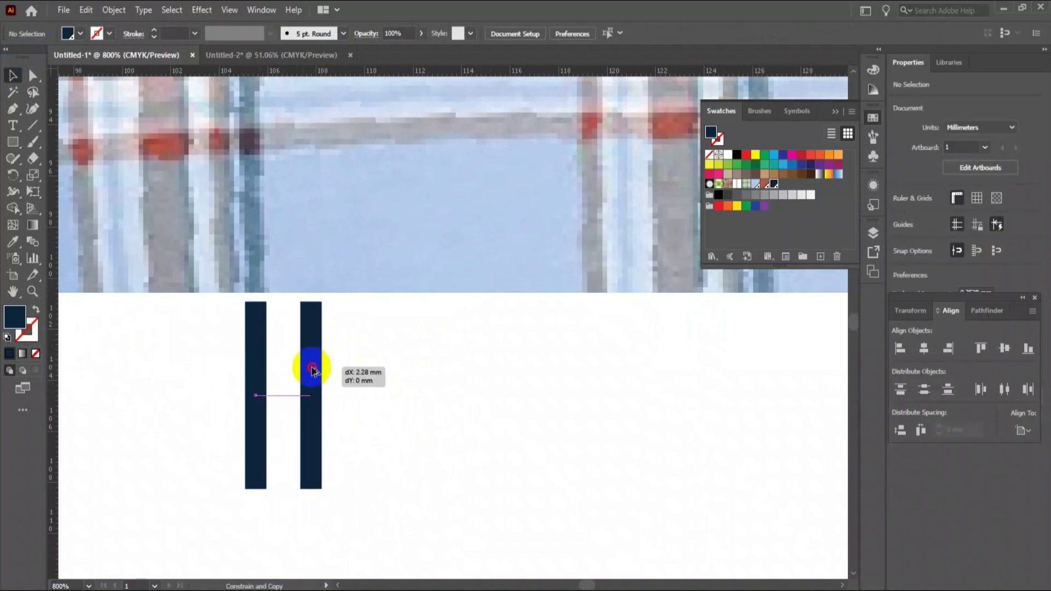
drag(307, 371, 281, 365)
Stretch the copy's right edge into a wide block and fill it light blue
click(33, 75)
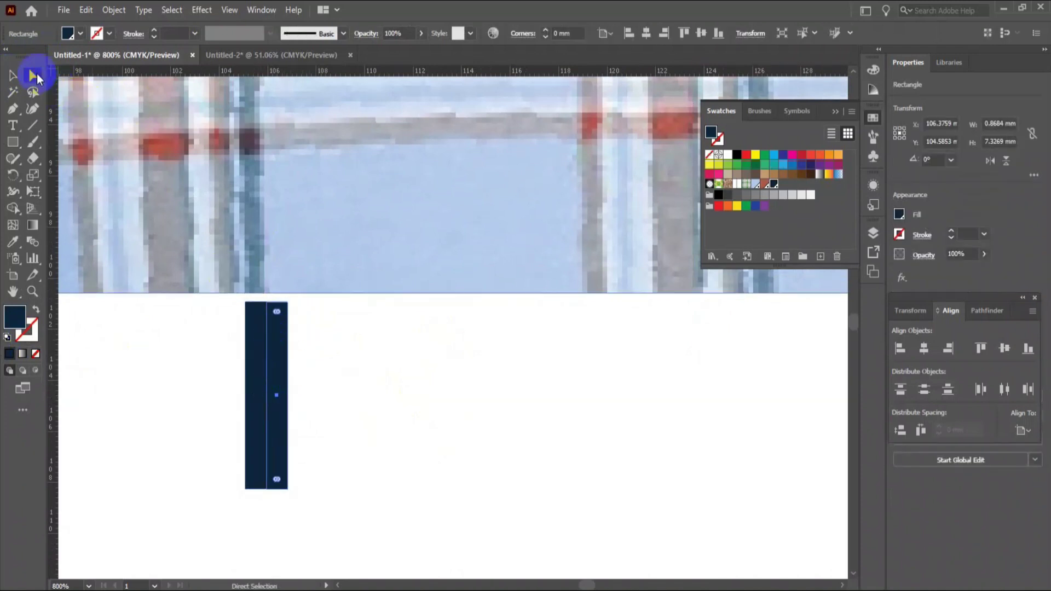
click(321, 347)
drag(287, 358, 582, 347)
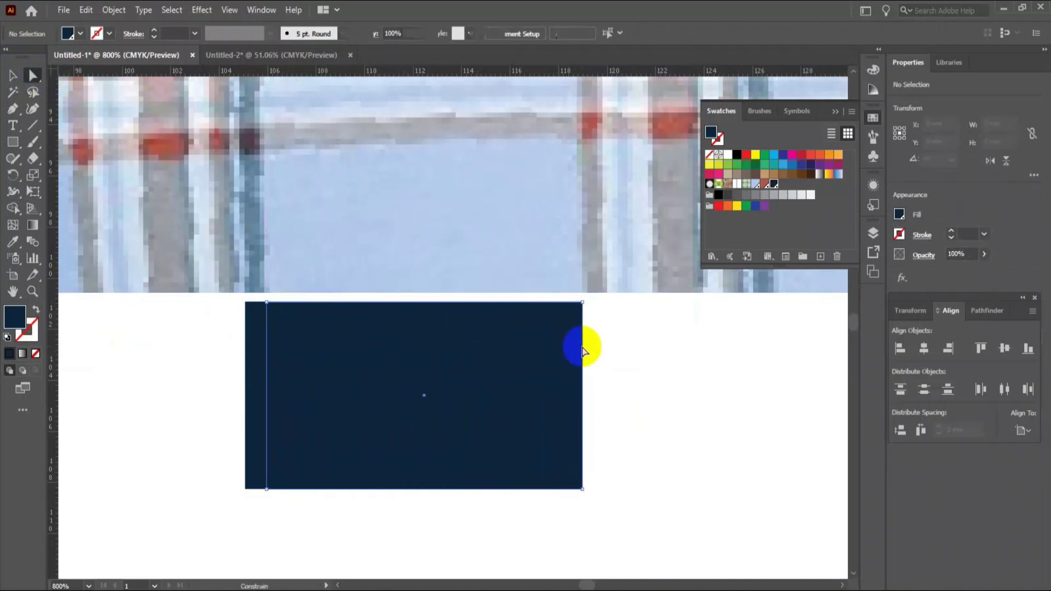
click(756, 186)
click(631, 410)
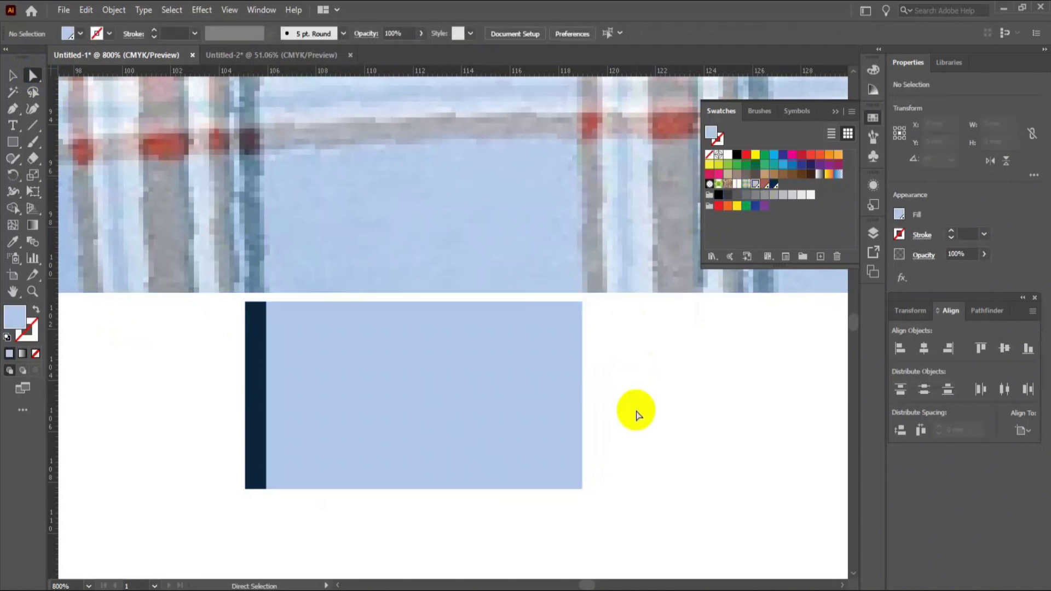
Copy the navy strip to the block's right edge and colour it brick red
click(28, 335)
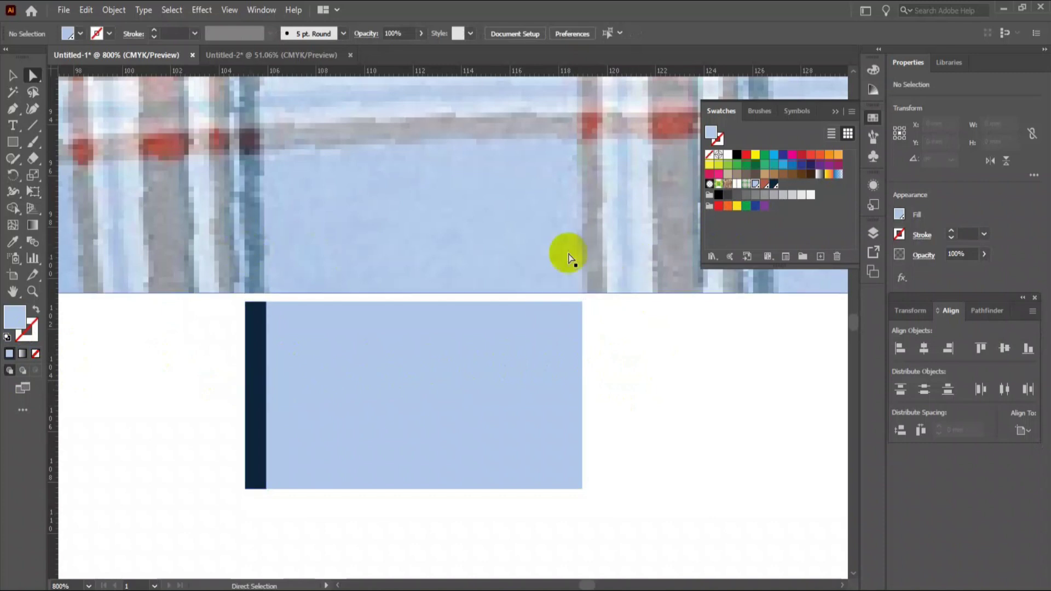
click(264, 395)
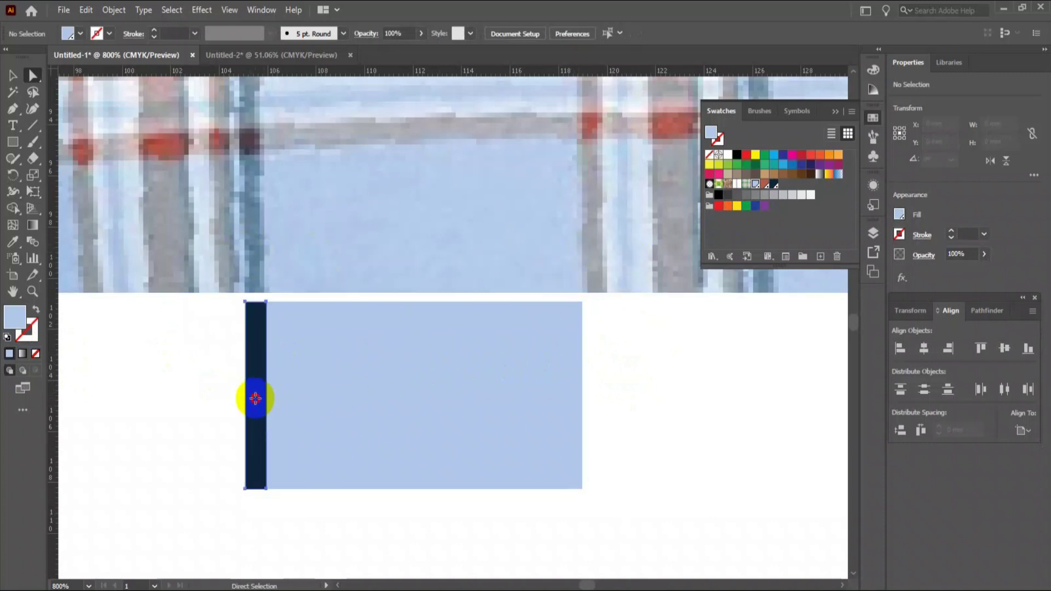
drag(255, 398, 592, 387)
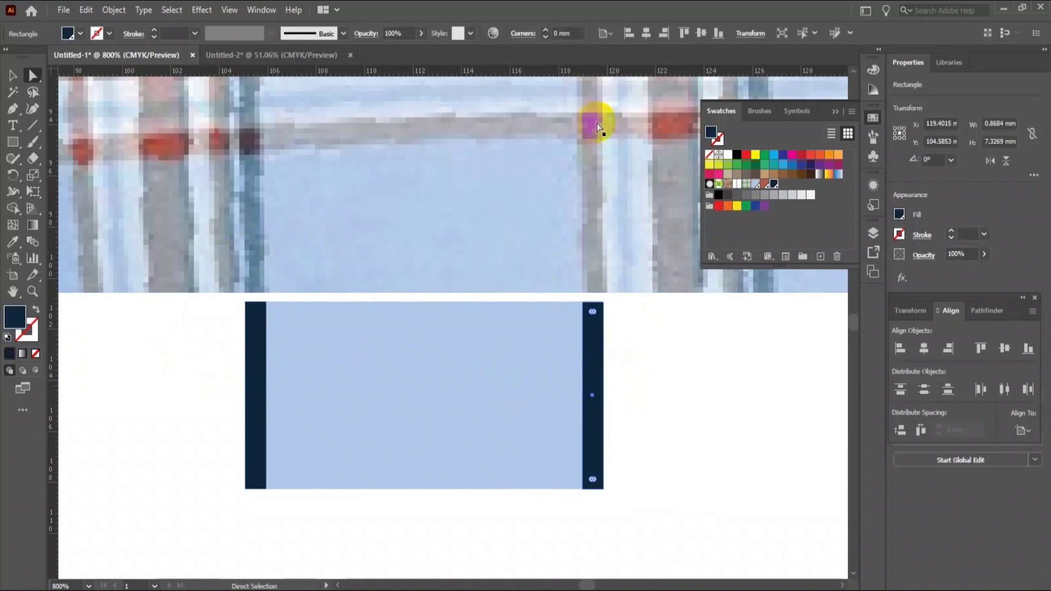
click(765, 187)
Duplicate the red bar into a thin sliver right beside the original
click(692, 343)
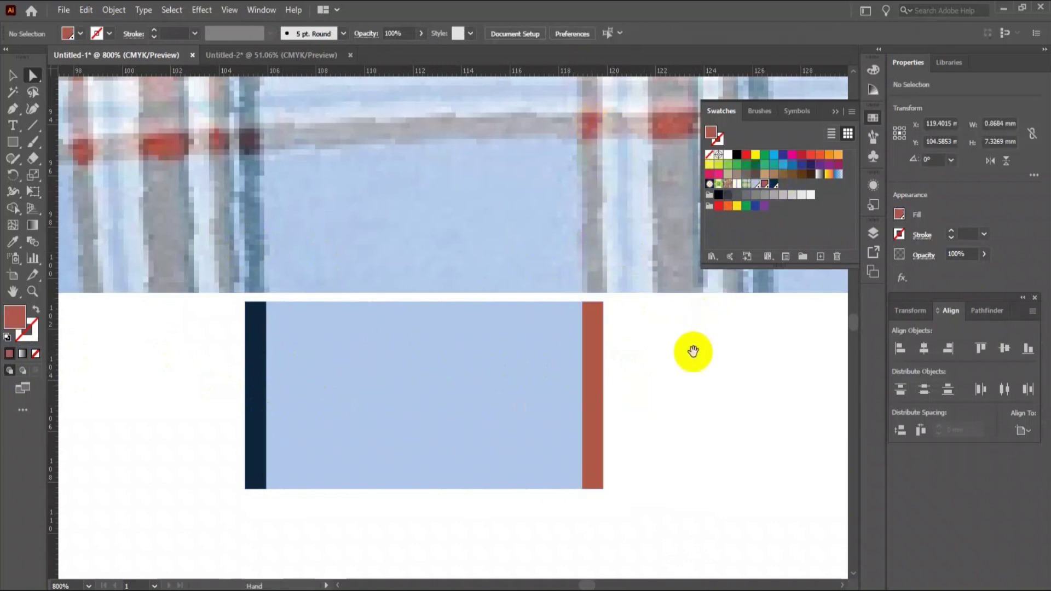
drag(689, 354, 554, 392)
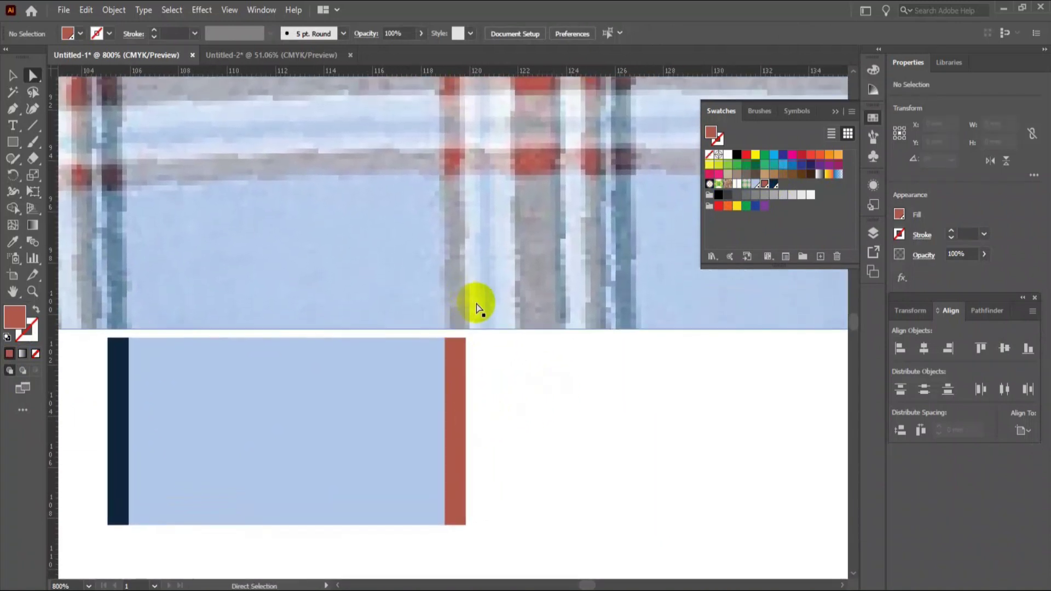
mouse_move(461, 406)
mouse_down()
mouse_move(500, 404)
mouse_move(478, 404)
mouse_move(482, 430)
mouse_move(471, 391)
mouse_move(487, 391)
mouse_move(483, 401)
mouse_move(477, 393)
mouse_up()
click(491, 392)
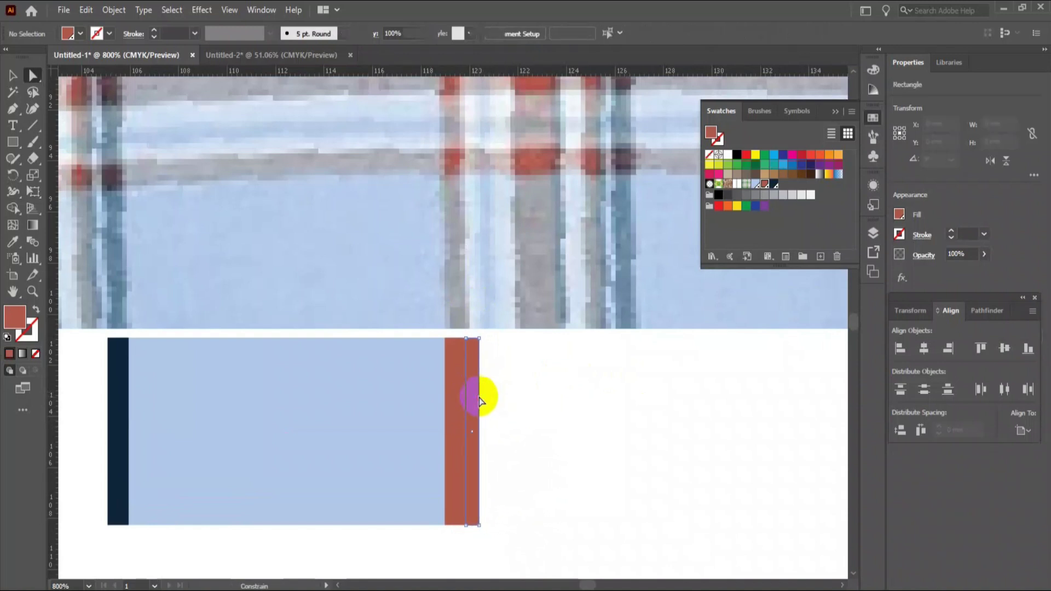
Recolour the thin sliver white, then a pale grey tint
click(728, 155)
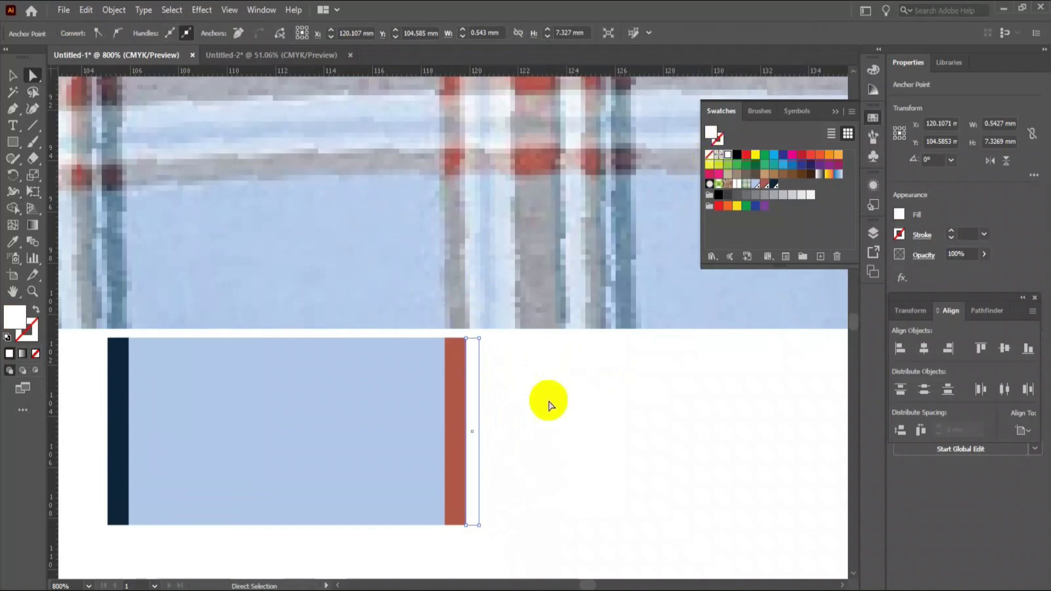
click(540, 407)
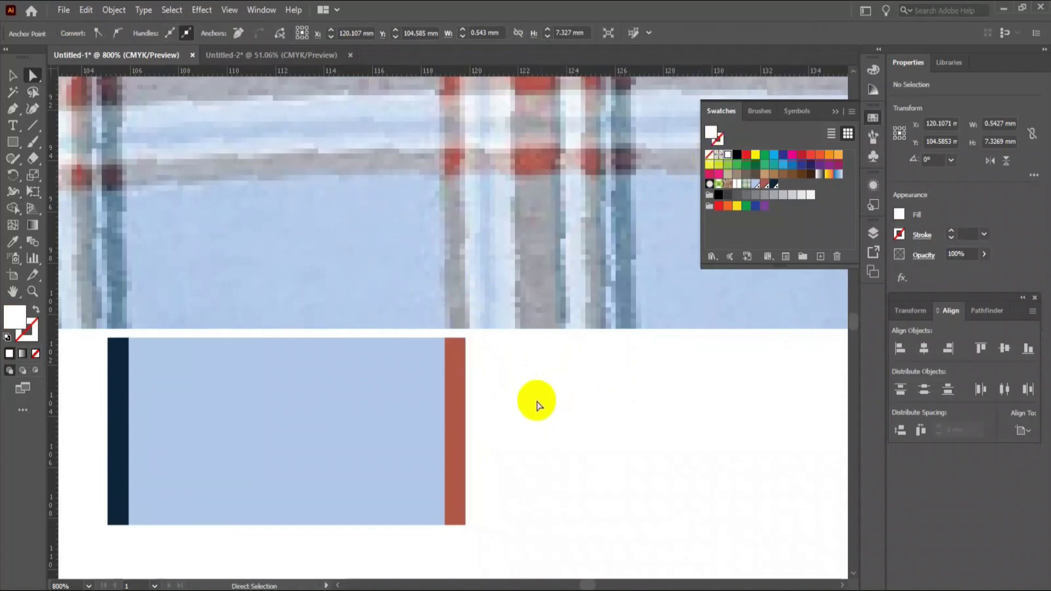
click(484, 395)
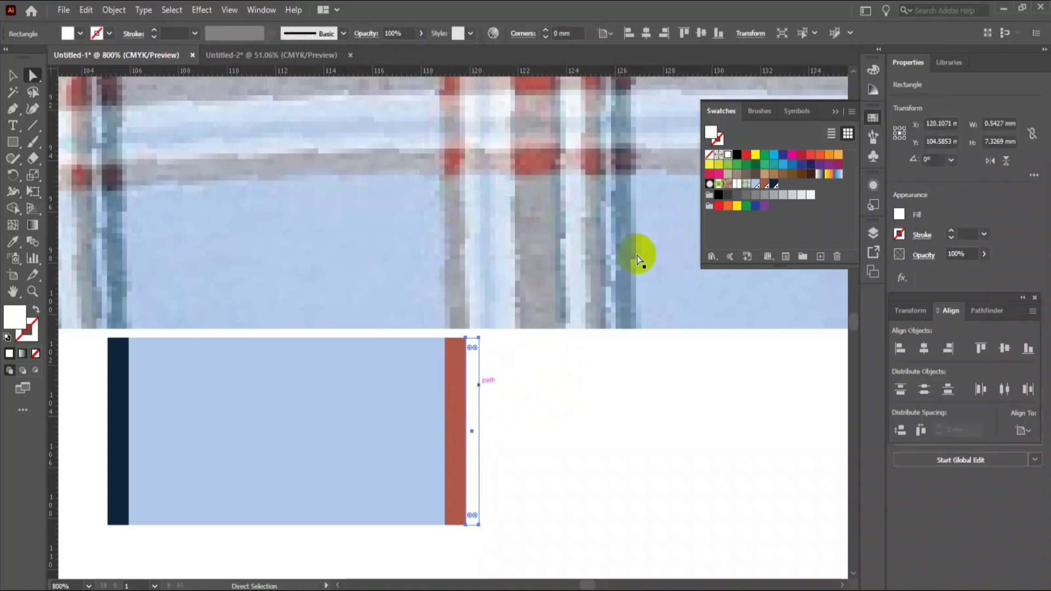
click(810, 197)
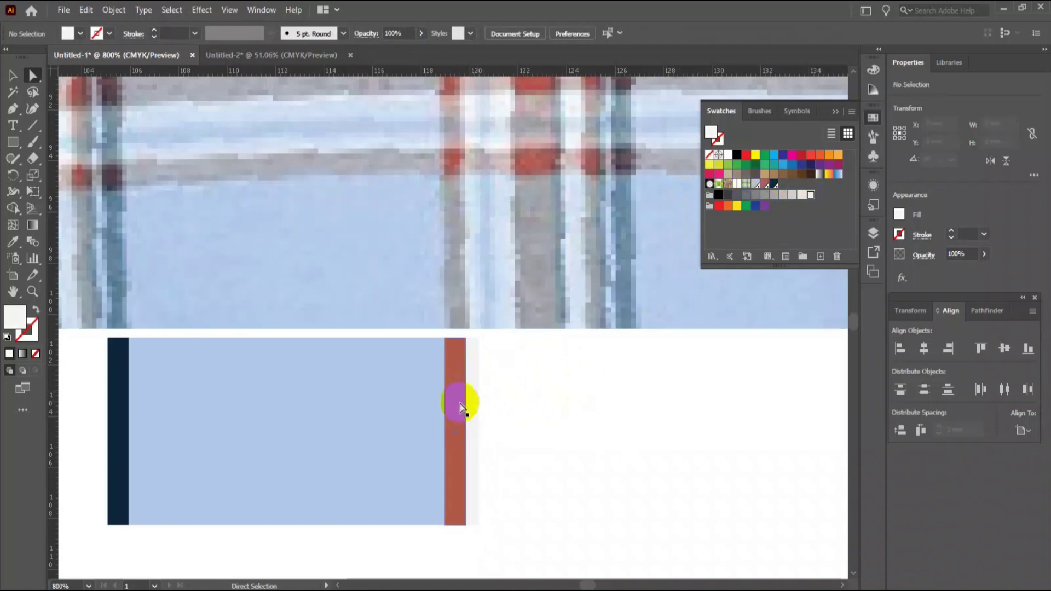
Copy the red bar right of the sliver, fill it light blue, and add another pale sliver
drag(461, 404, 615, 390)
click(755, 184)
click(544, 413)
click(598, 364)
Recolour the new slivers navy, red and light blue, and widen the last sliver
scroll(584, 389, down, 1)
click(773, 185)
key(i)
click(593, 111)
key(a)
click(755, 183)
click(570, 352)
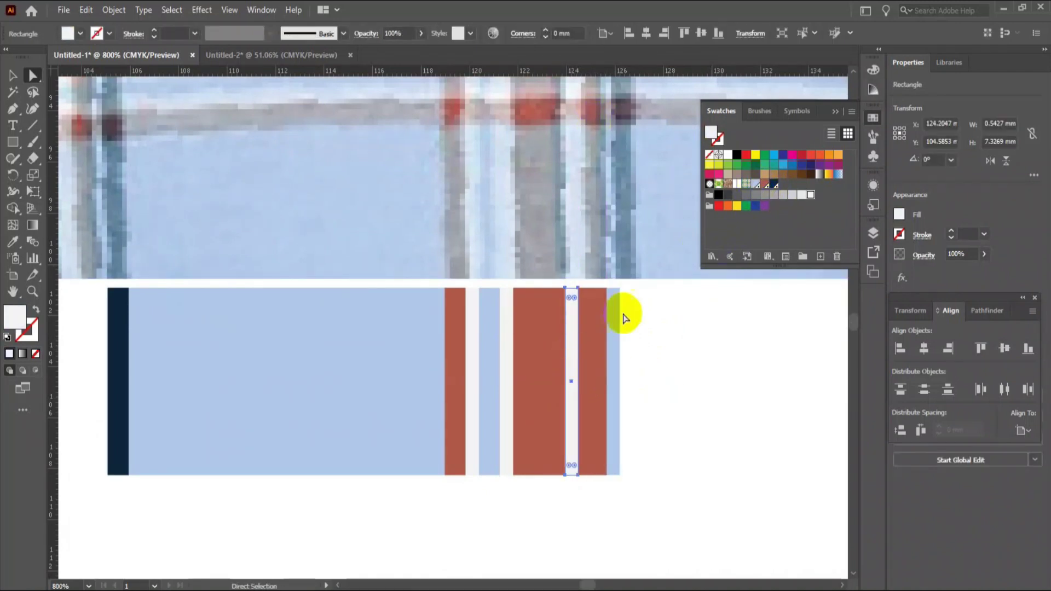
click(755, 184)
click(651, 422)
scroll(651, 419, up, 5)
scroll(651, 419, down, 4)
drag(621, 422, 638, 429)
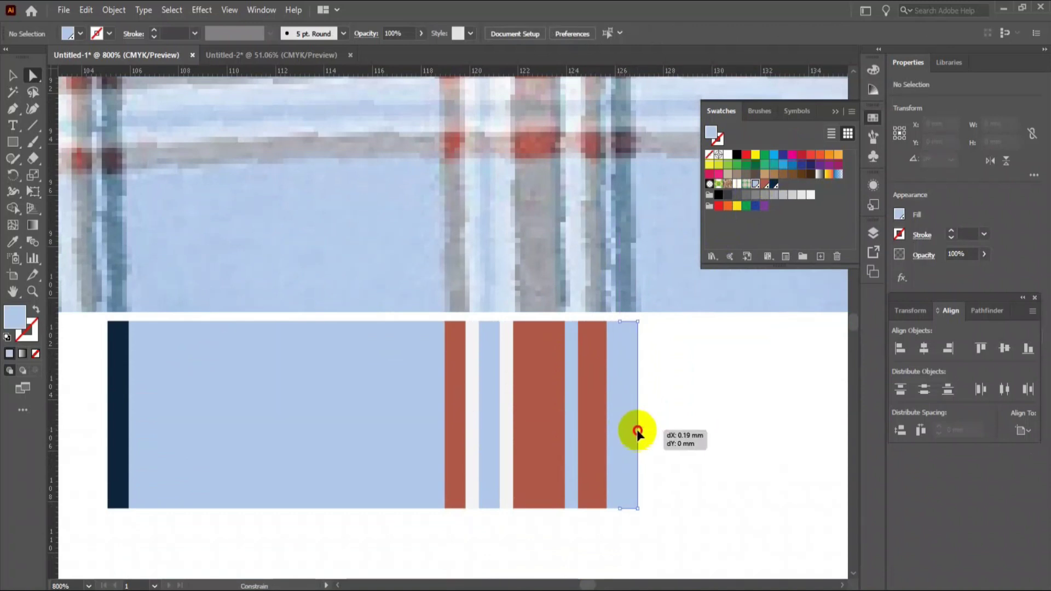
Fill the right sliver navy, move it further right, then delete that extra navy stripe
click(774, 184)
click(18, 81)
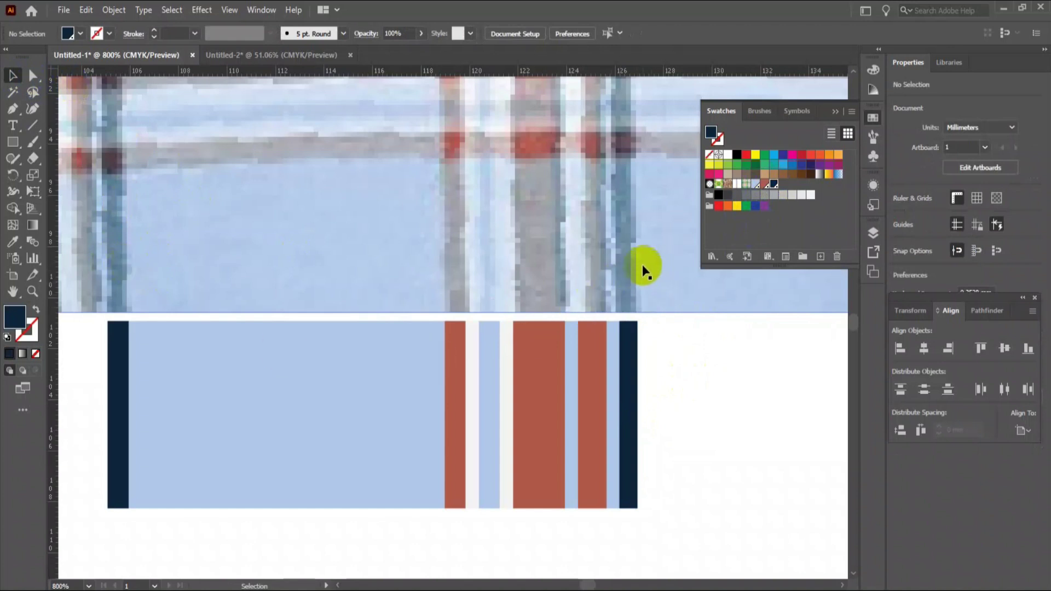
drag(627, 349, 735, 355)
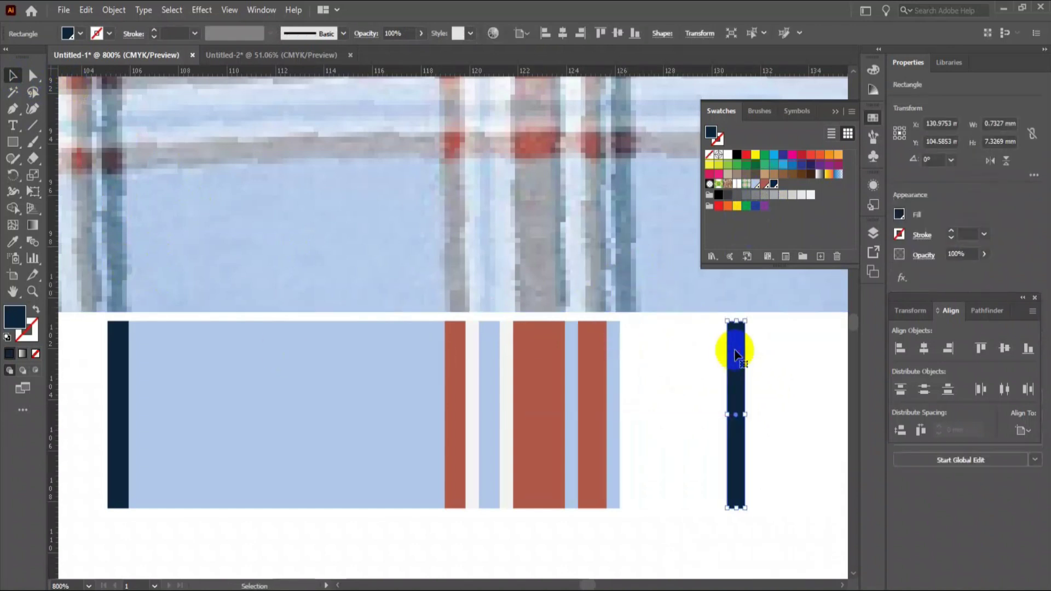
key(Delete)
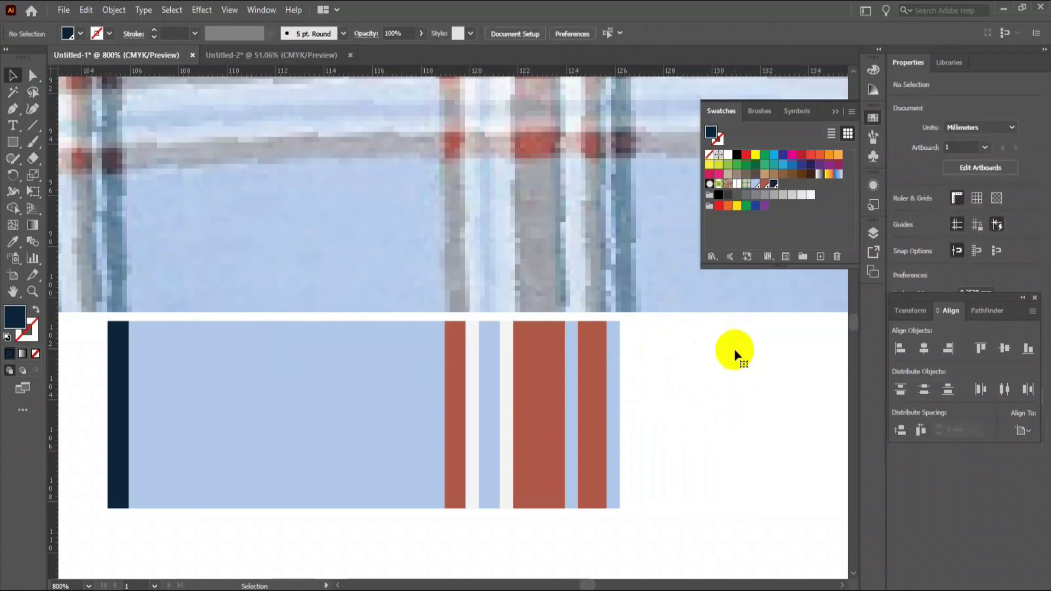
Undo an accidental copy of the stripe row and clear the selection
drag(705, 379, 627, 481)
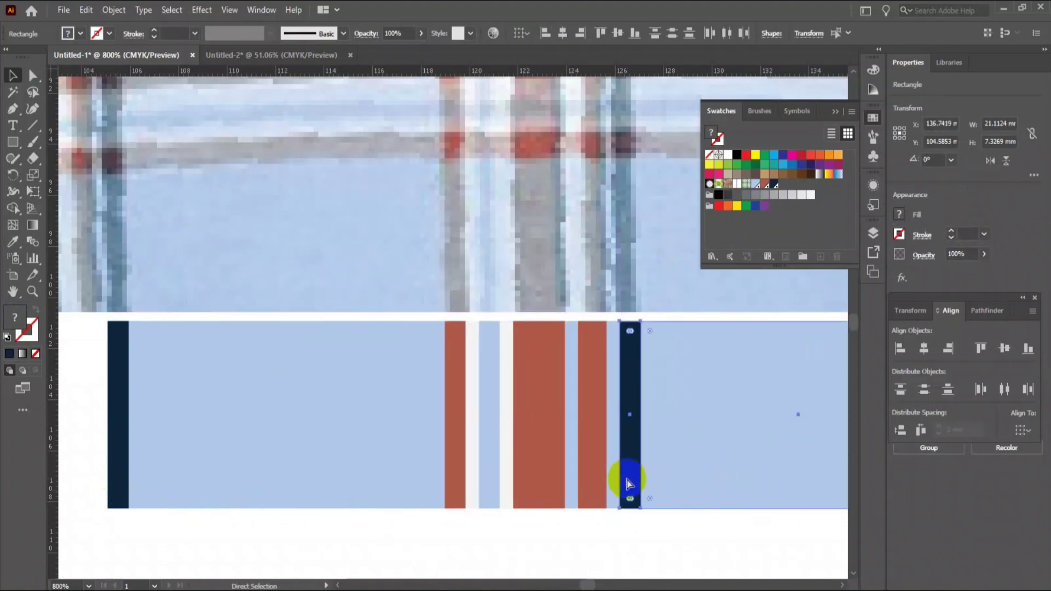
key(ctrl+z)
click(640, 467)
scroll(630, 438, down, 2)
scroll(630, 438, left, 1)
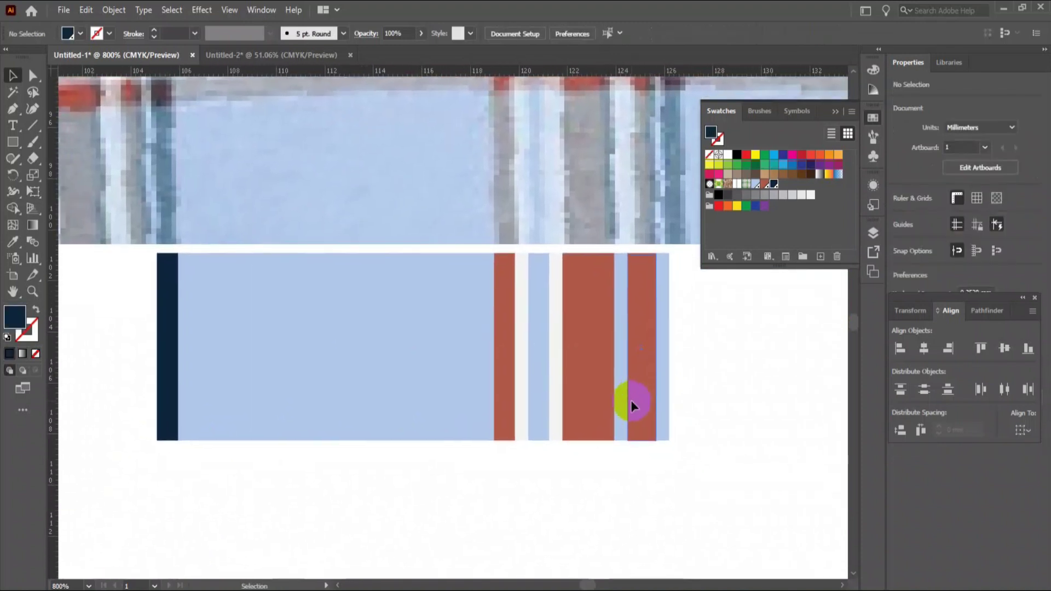
Move every stripe except navy right, leaving a white gap, and nudge the narrow bar to 0.87 mm
drag(714, 328, 106, 465)
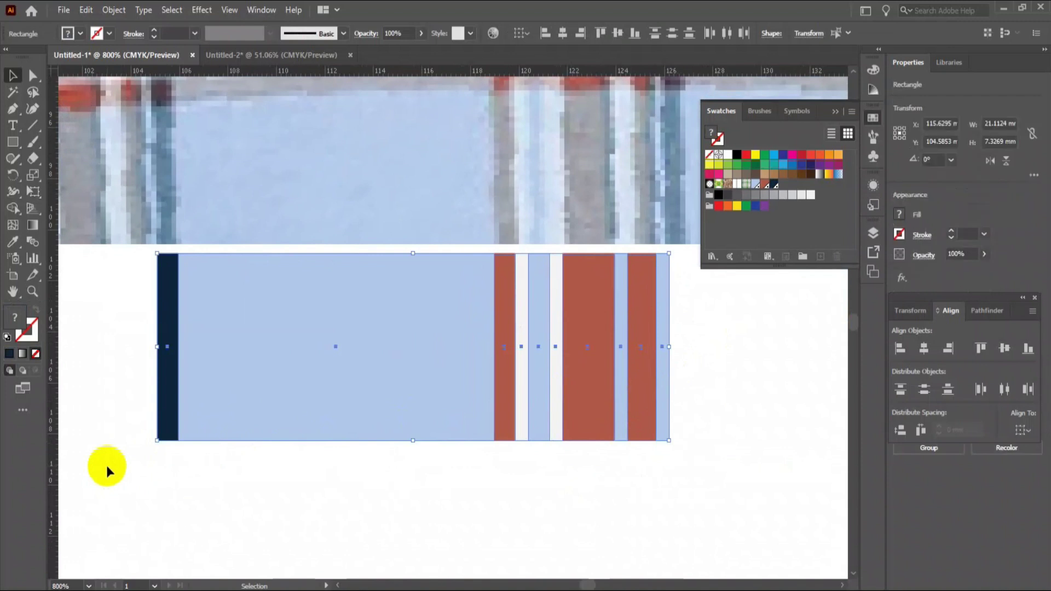
click(189, 474)
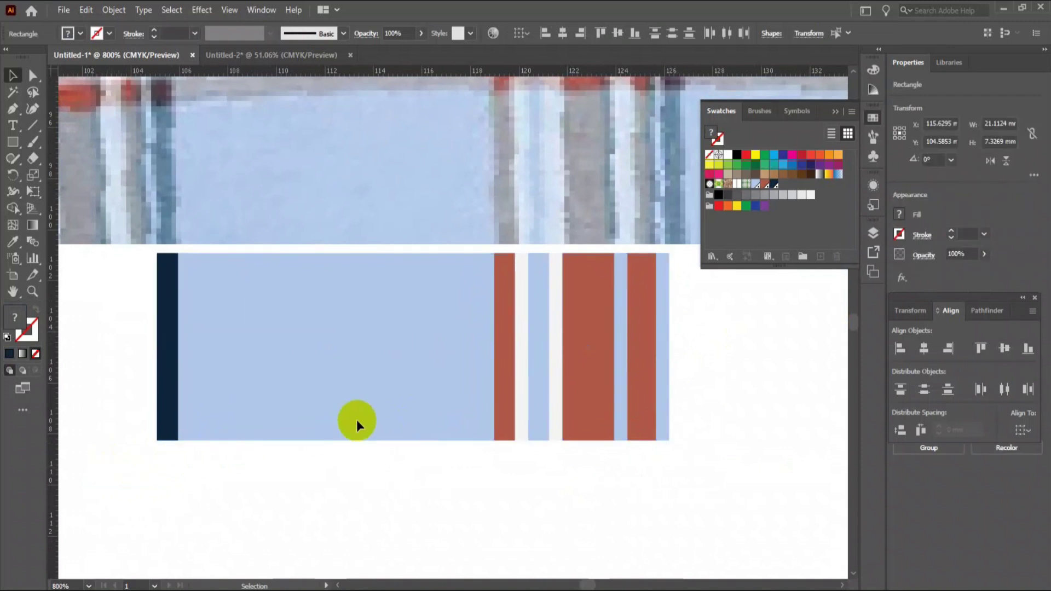
drag(706, 365, 234, 404)
click(297, 454)
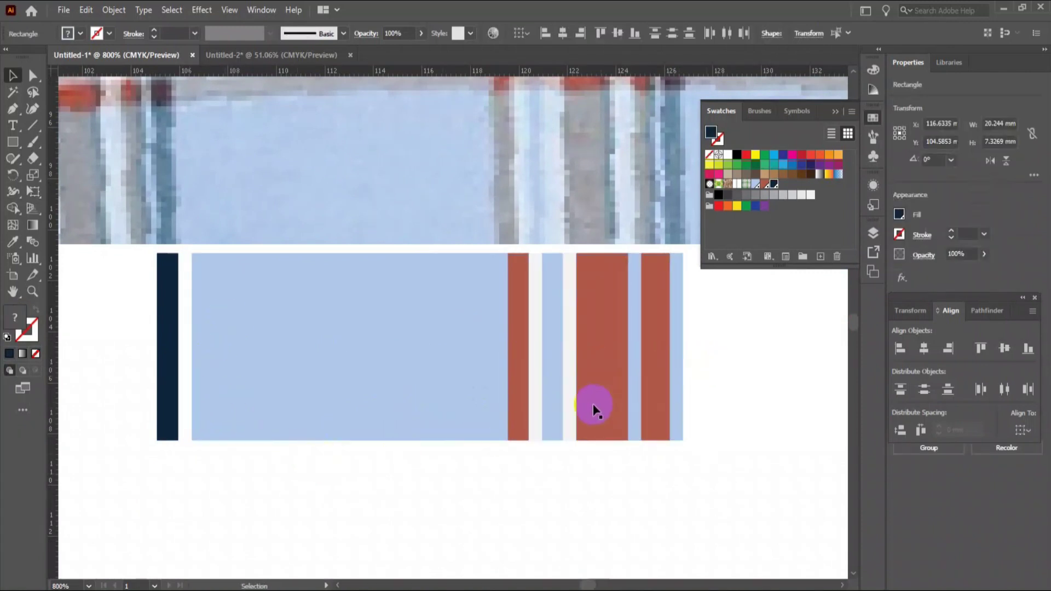
mouse_move(553, 411)
mouse_down()
mouse_move(544, 409)
mouse_move(551, 429)
mouse_up()
click(581, 476)
click(284, 272)
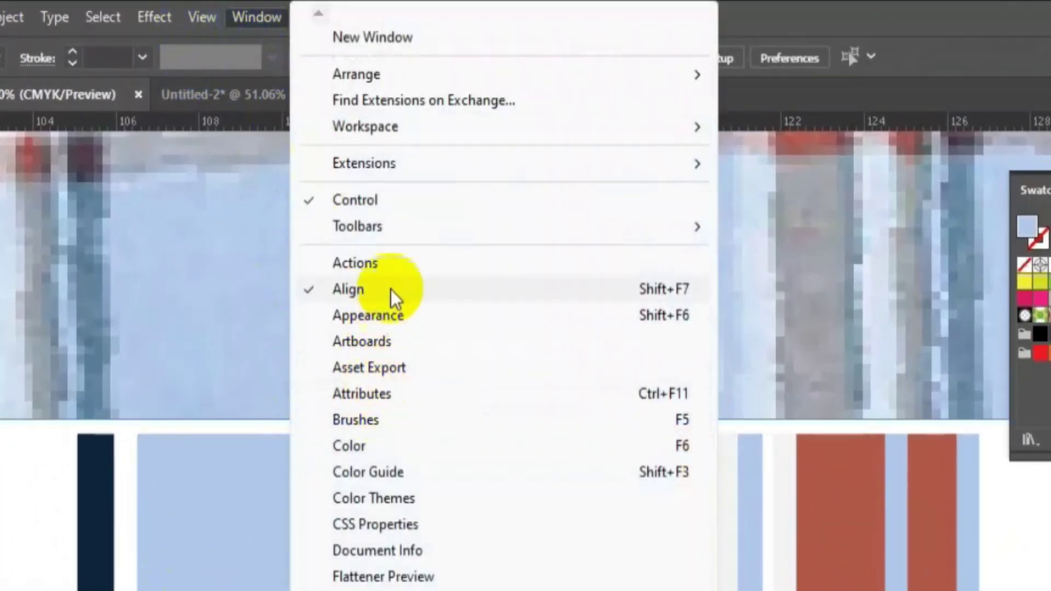
Distribute the stripes horizontally at 0 mm spacing, keyed to the navy stripe, so they sit edge to edge
click(389, 287)
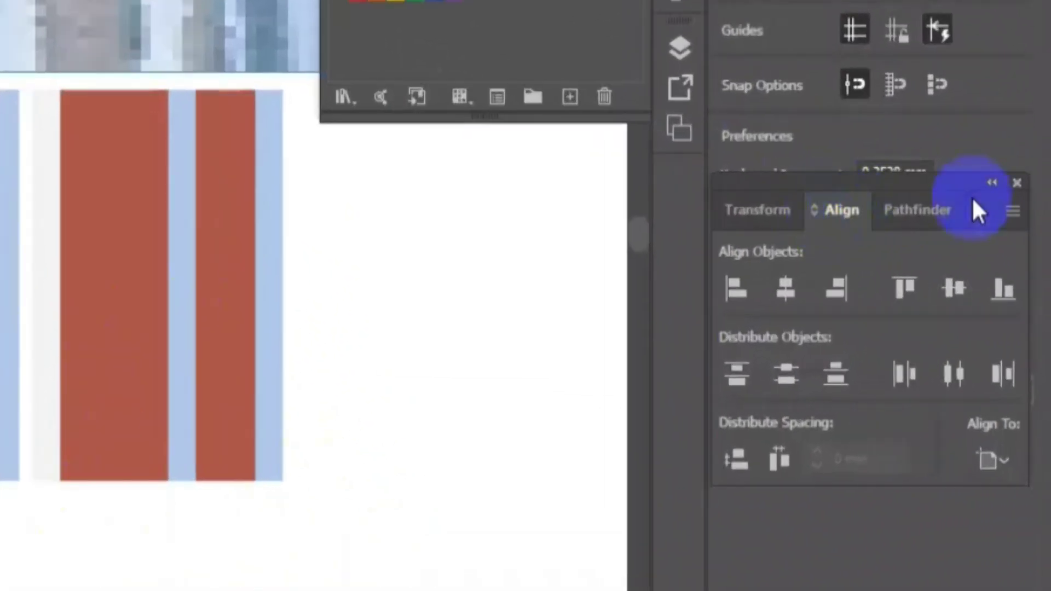
click(1012, 212)
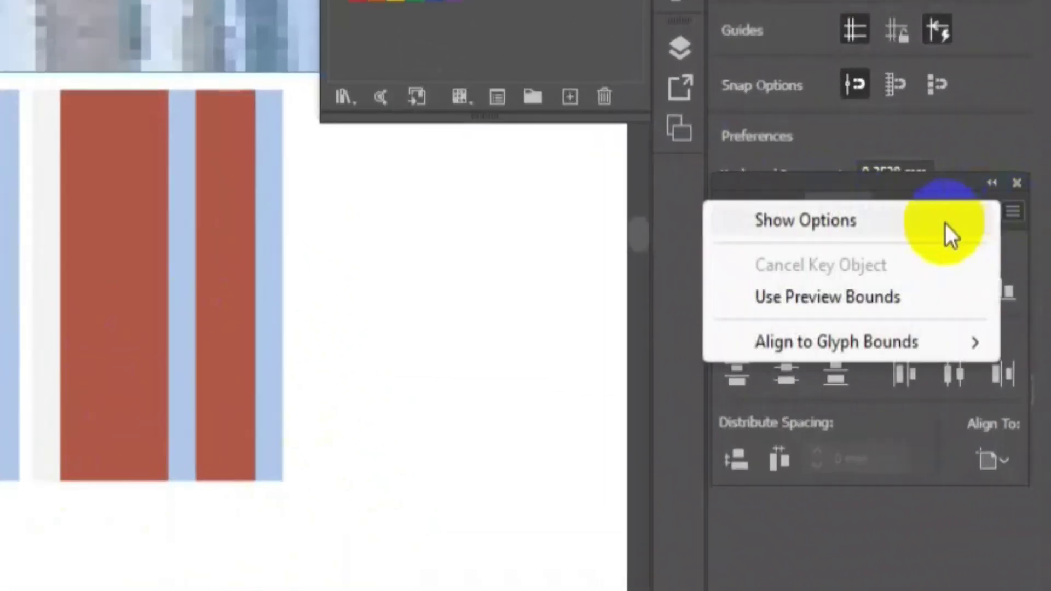
click(846, 225)
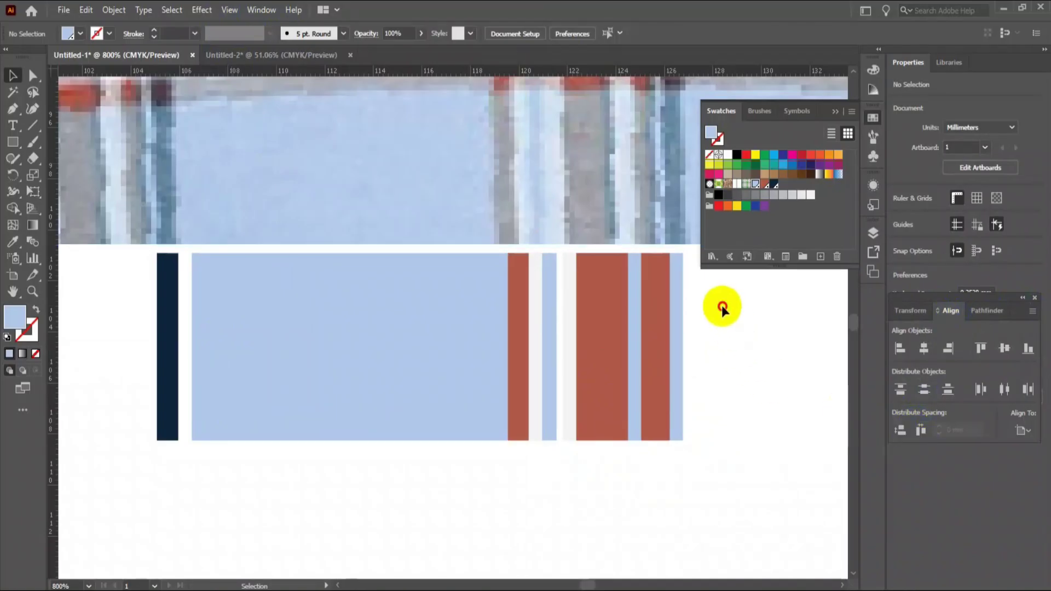
drag(720, 305, 98, 445)
click(160, 407)
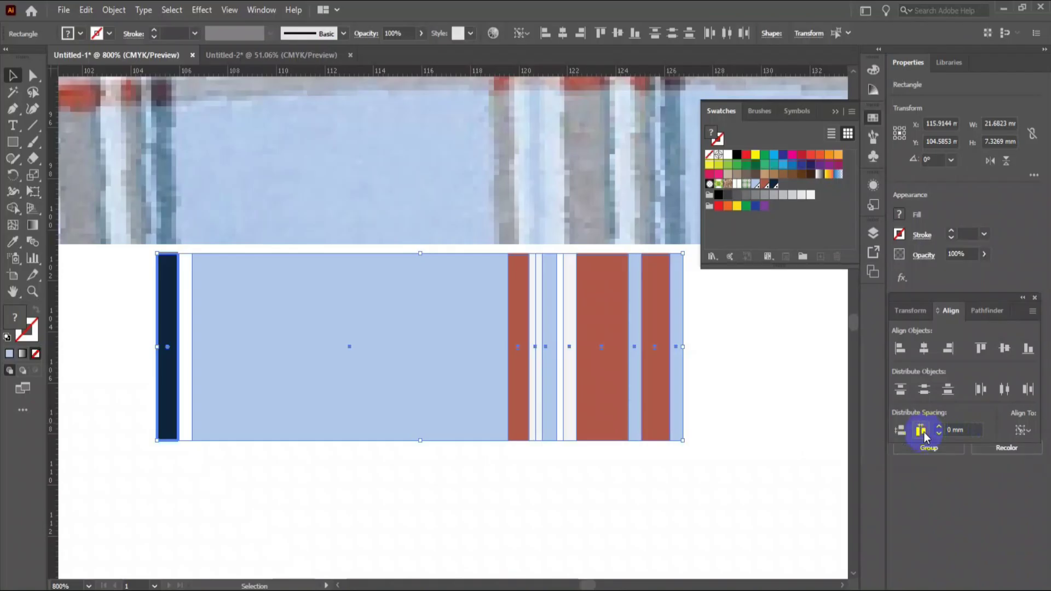
click(832, 377)
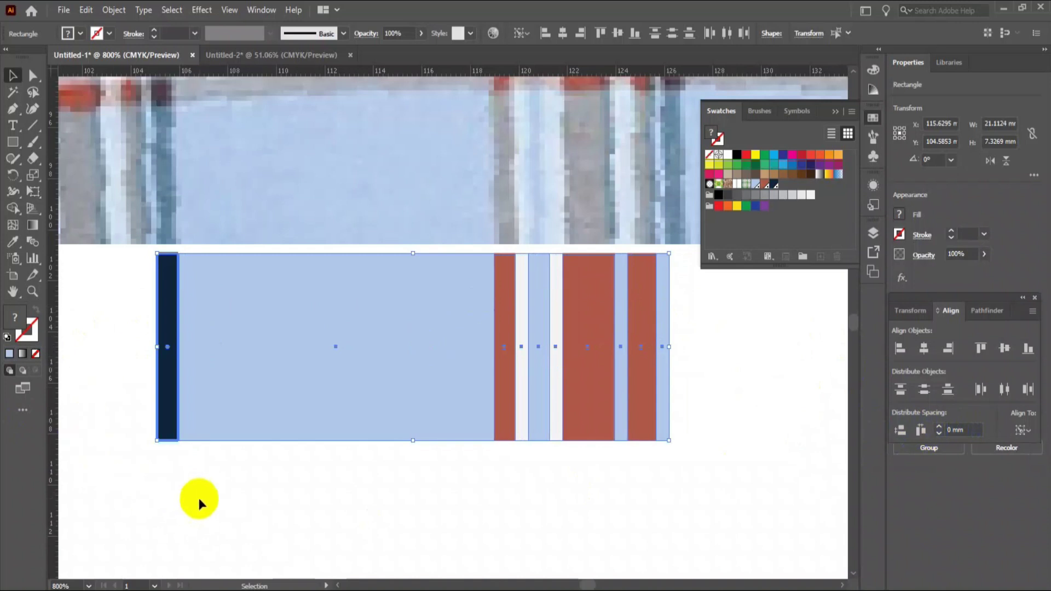
click(238, 499)
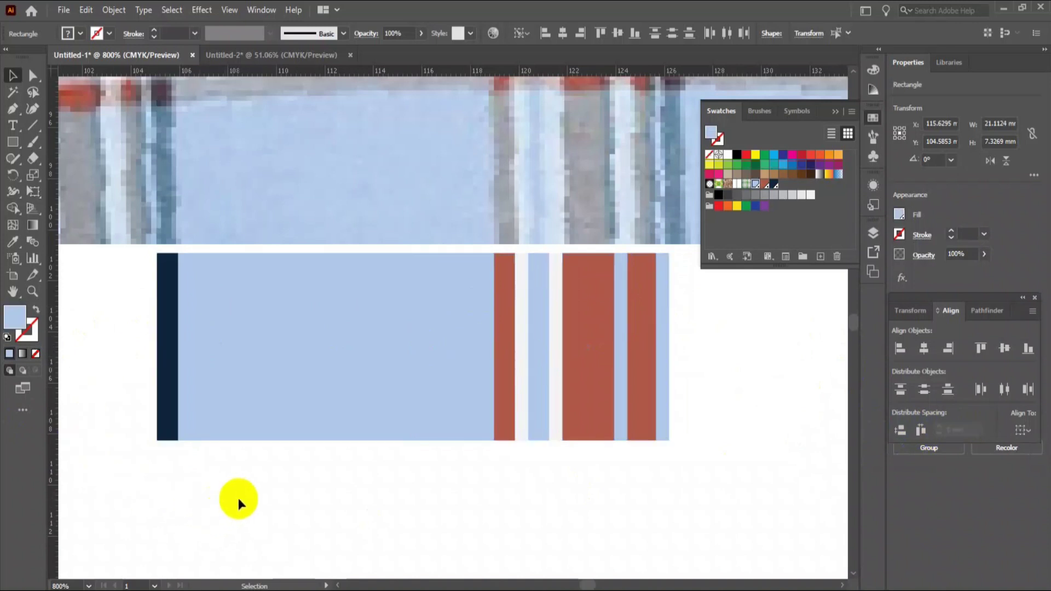
Group the navy, light blue and red stripe rectangles into one 21.11 × 7.33 mm group
drag(107, 351, 708, 437)
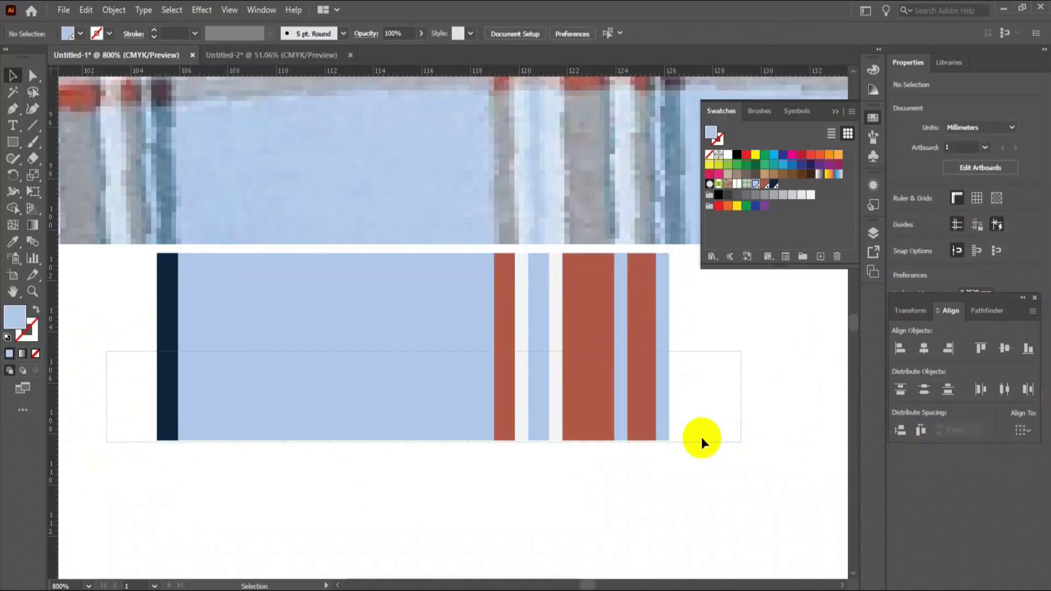
click(569, 432)
drag(385, 376, 379, 379)
right_click(379, 381)
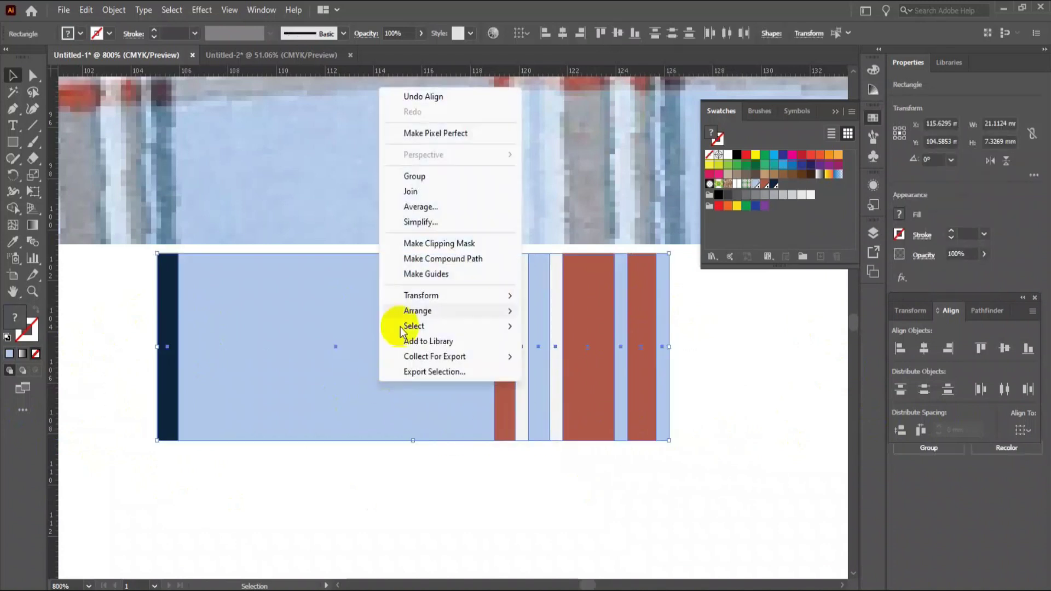
click(433, 177)
Zoom out to 300% and move the stripe group slightly lower beneath the fabric patch
click(423, 472)
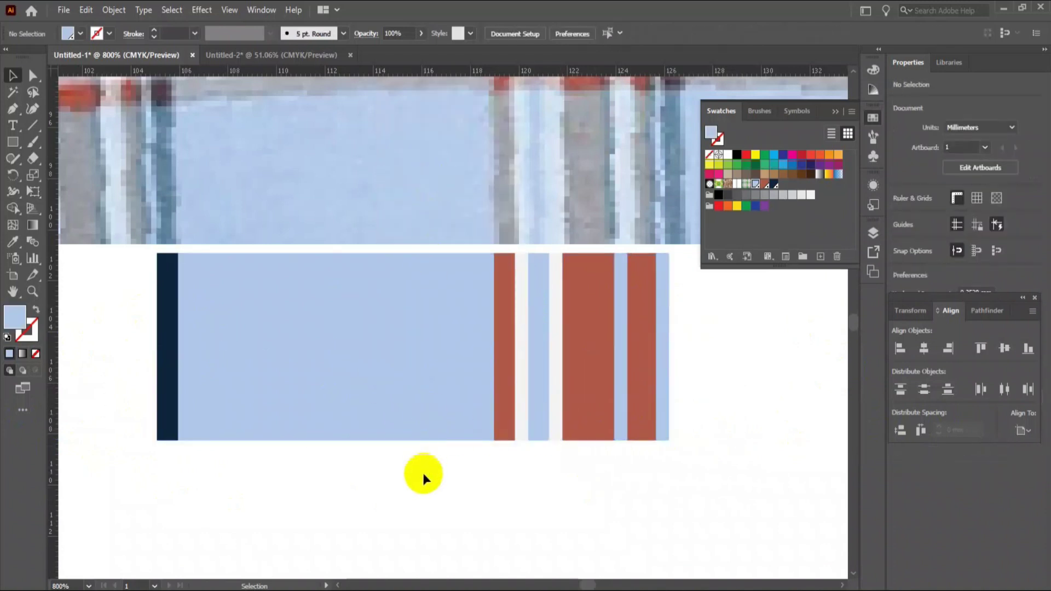
key(ctrl+minus)
key(ctrl+minus)
key(ctrl+minus)
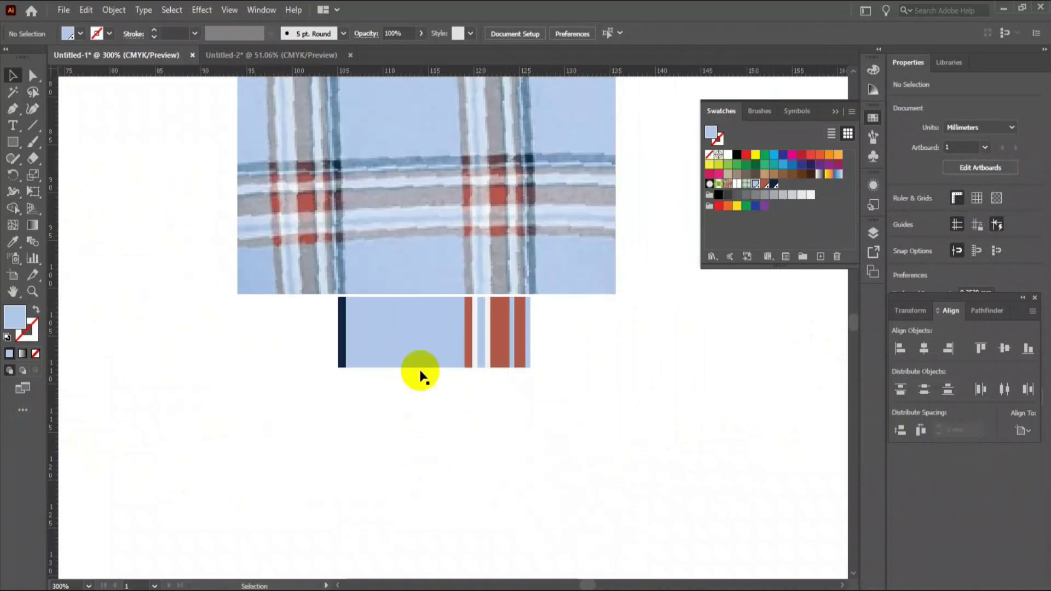
drag(422, 353, 425, 390)
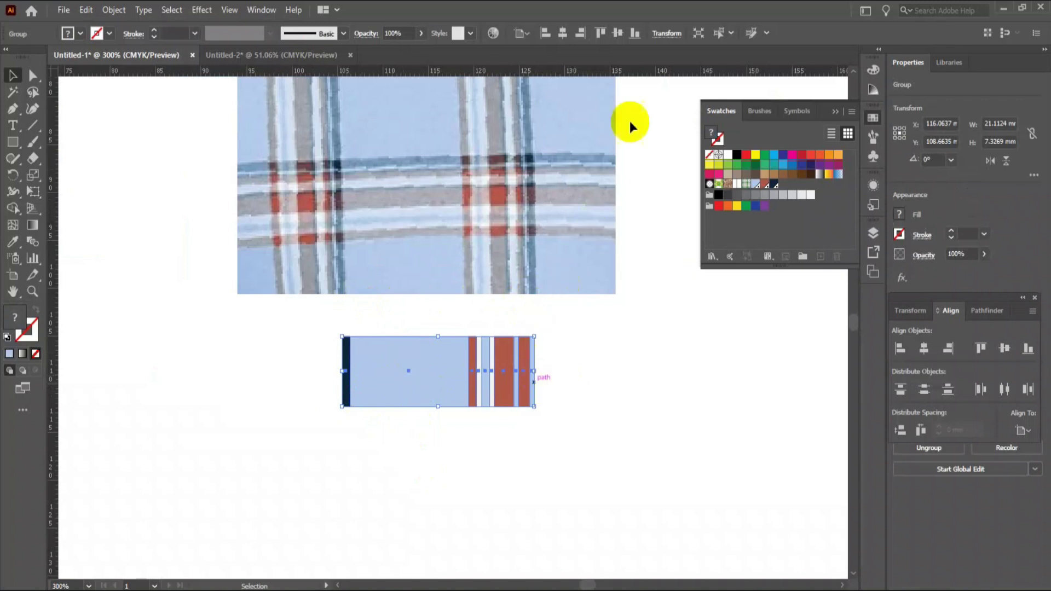
Unlink the group's width and height proportions and copy the 21.113 mm width value
click(673, 40)
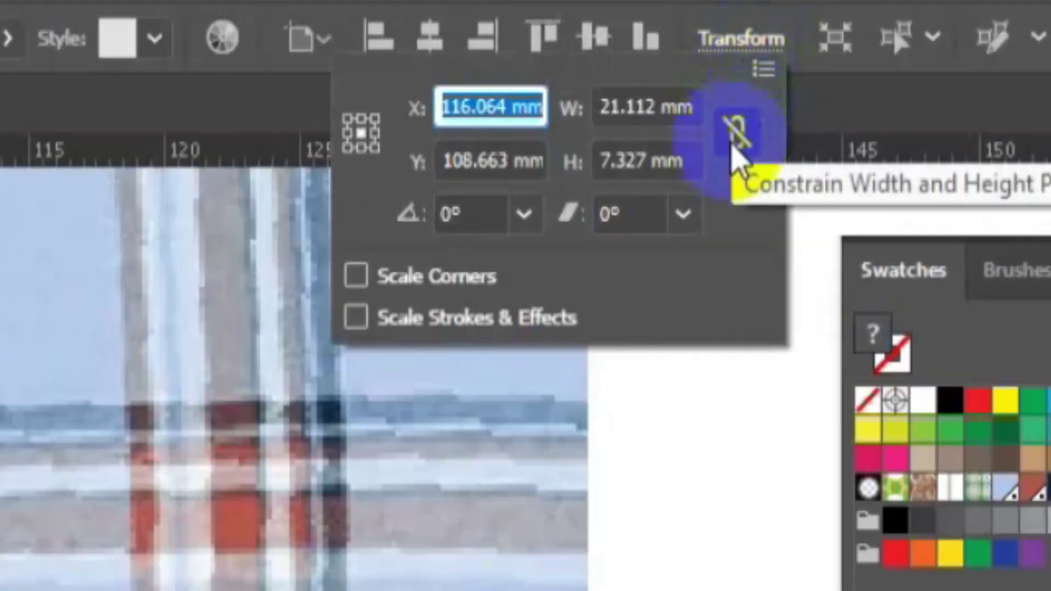
click(736, 134)
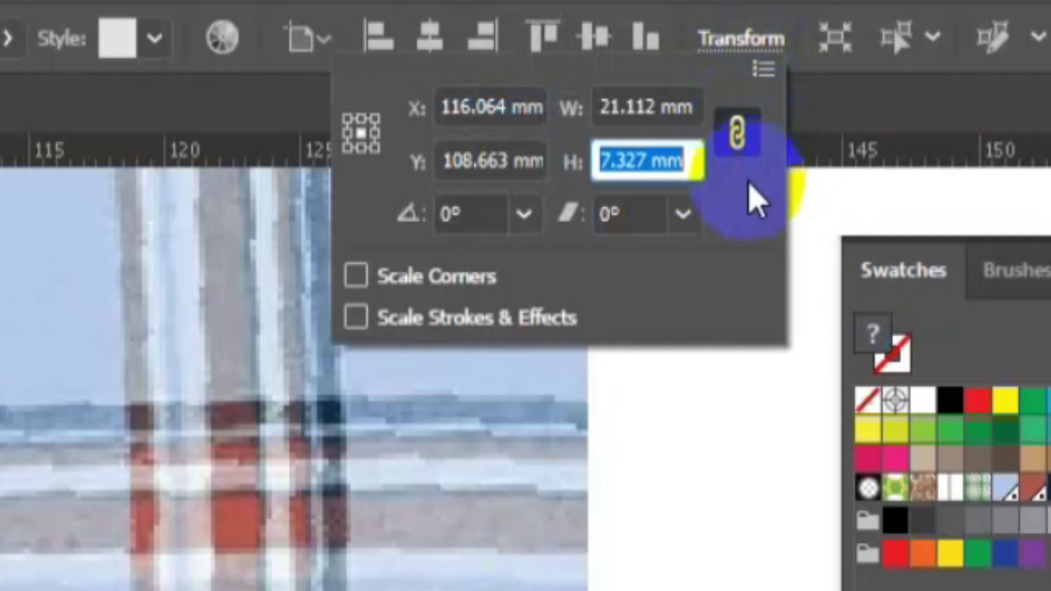
click(740, 137)
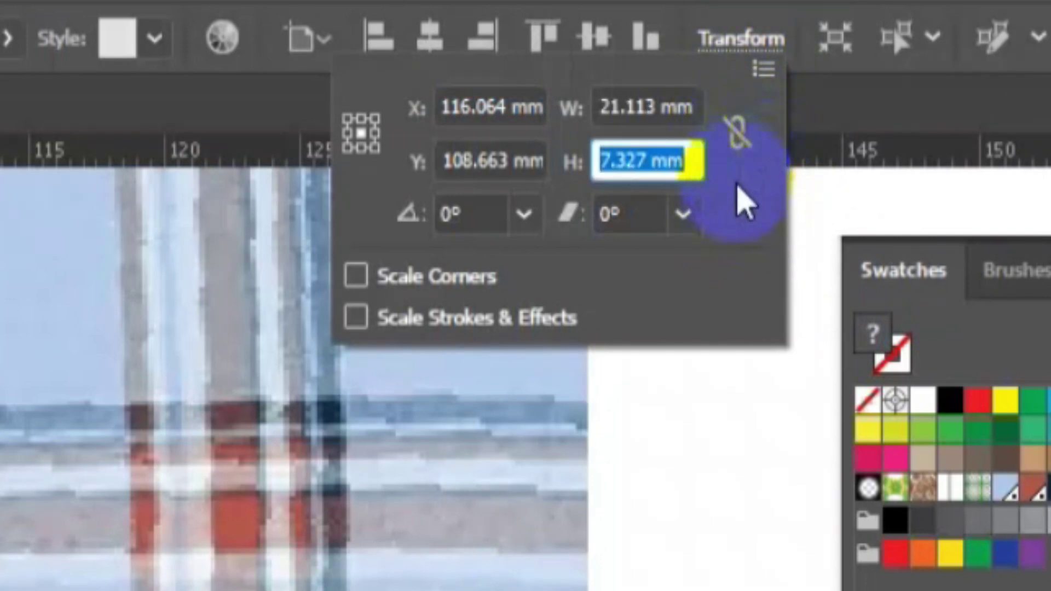
click(649, 106)
double_click(640, 107)
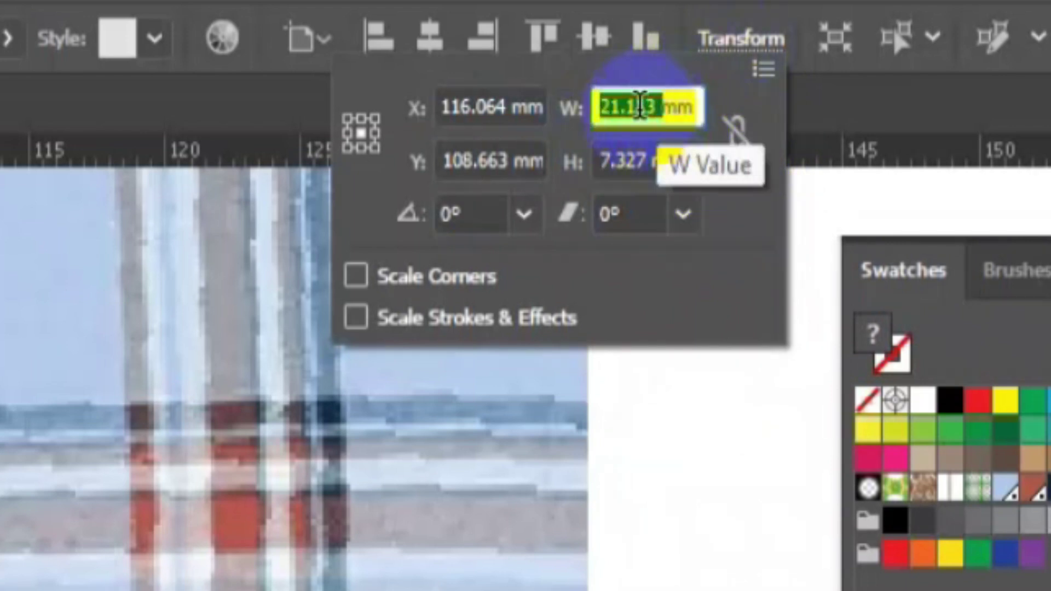
right_click(641, 107)
click(737, 246)
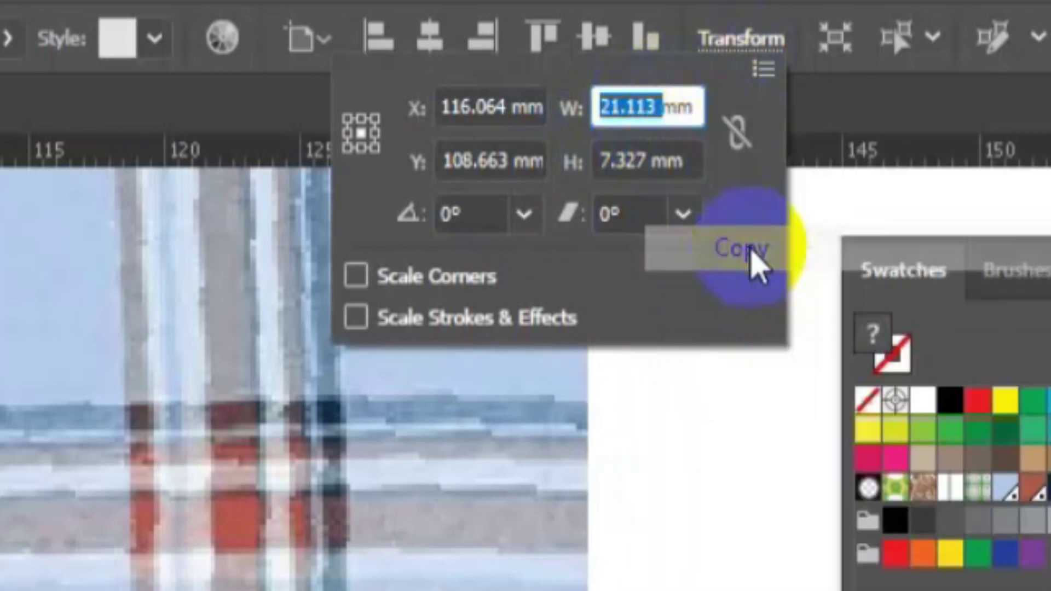
click(654, 88)
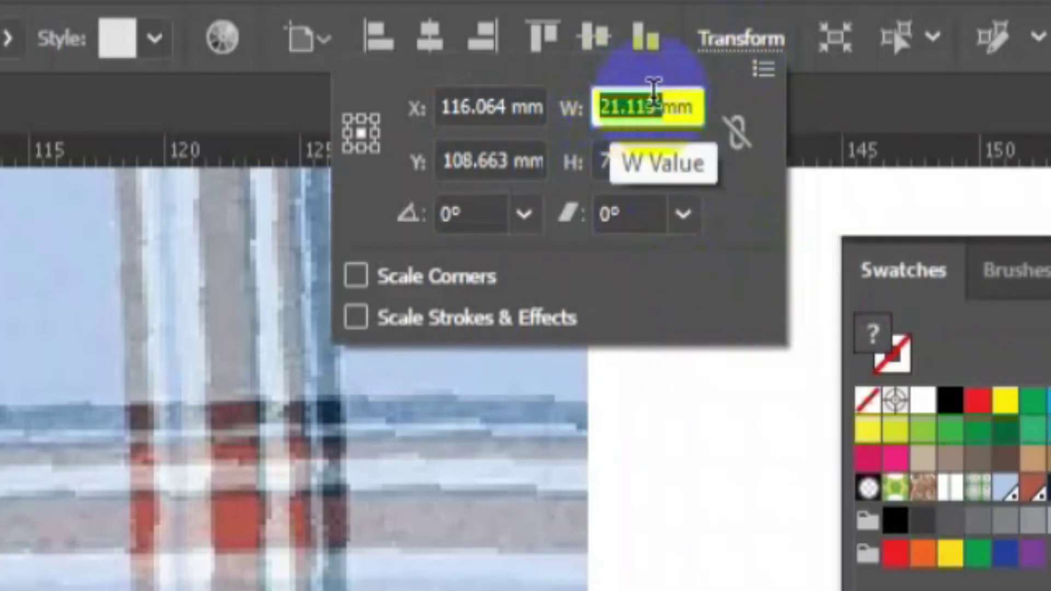
Replace the 7.327 mm height with 21.113 mm, making the stripe group a square
click(628, 162)
double_click(624, 162)
right_click(627, 164)
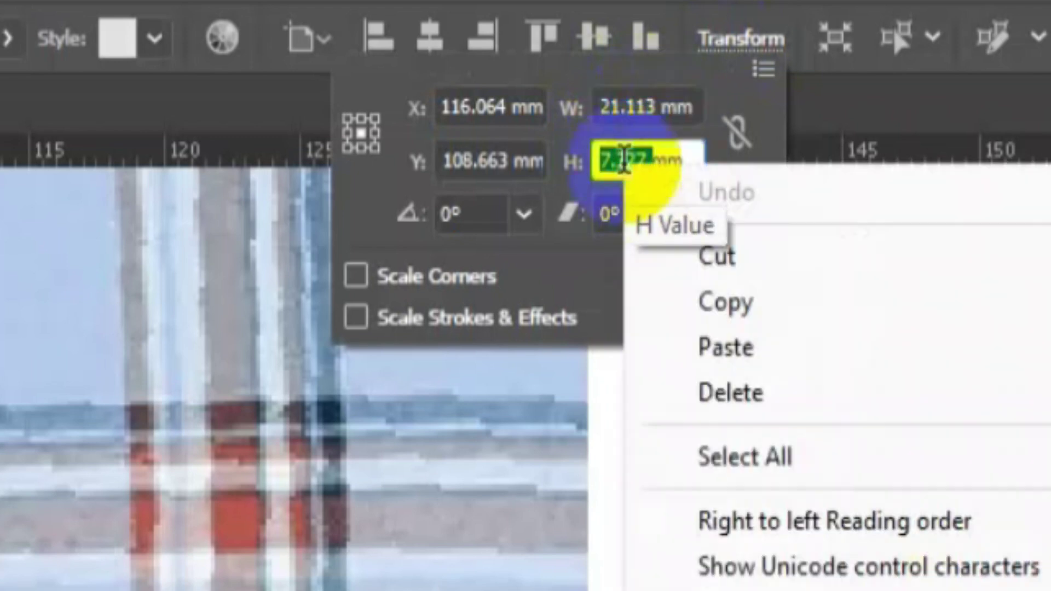
click(727, 346)
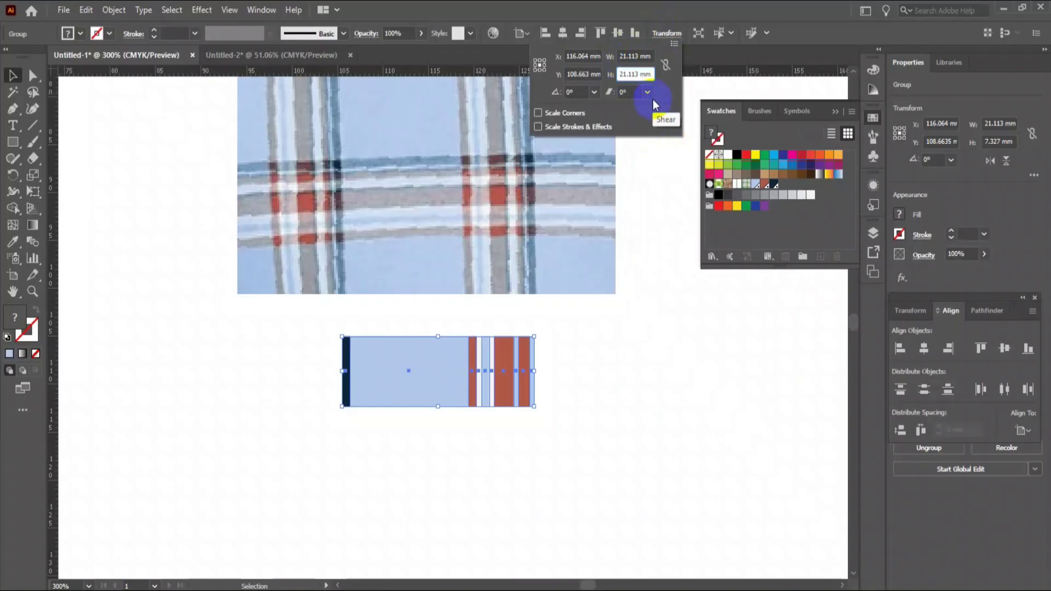
click(653, 99)
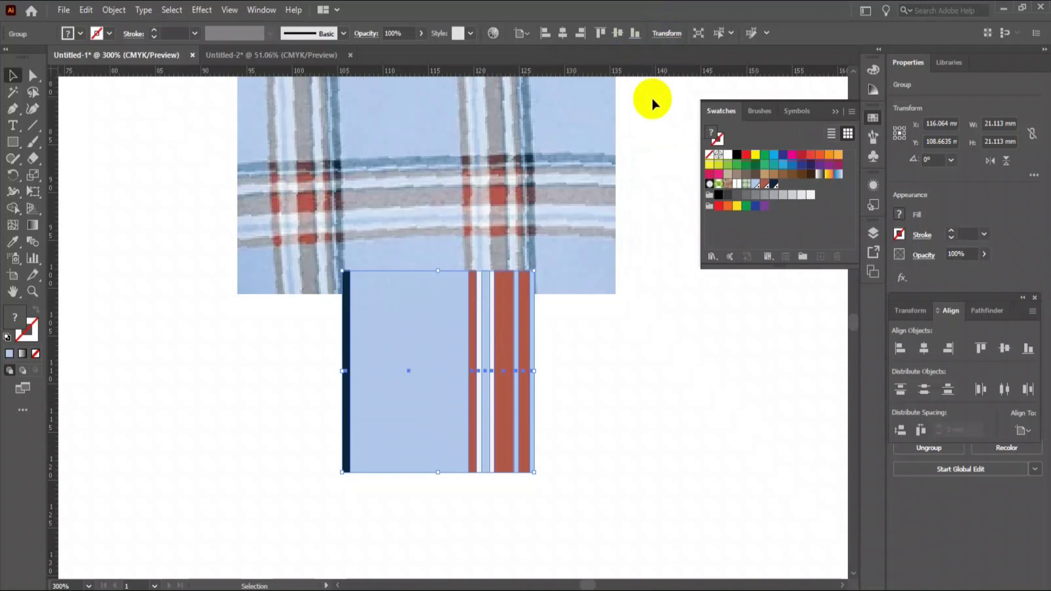
Move the square stripe group down and right, just below the fabric patch
click(21, 75)
drag(385, 357, 416, 418)
click(668, 38)
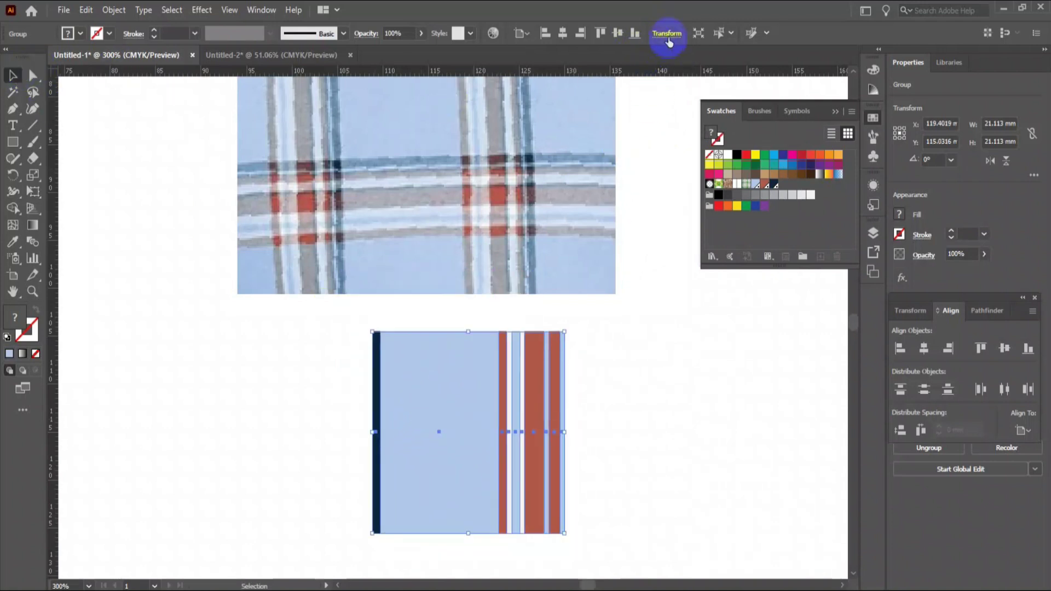
click(668, 38)
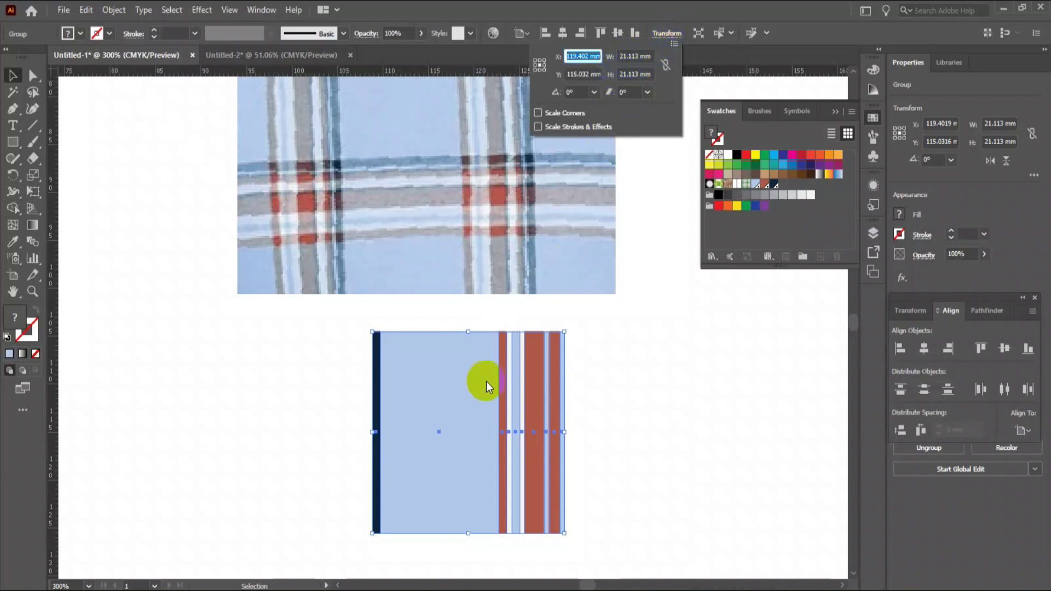
Copy the stripe square and paste a duplicate directly in front of it
scroll(633, 415, down, 5)
drag(441, 220, 244, 223)
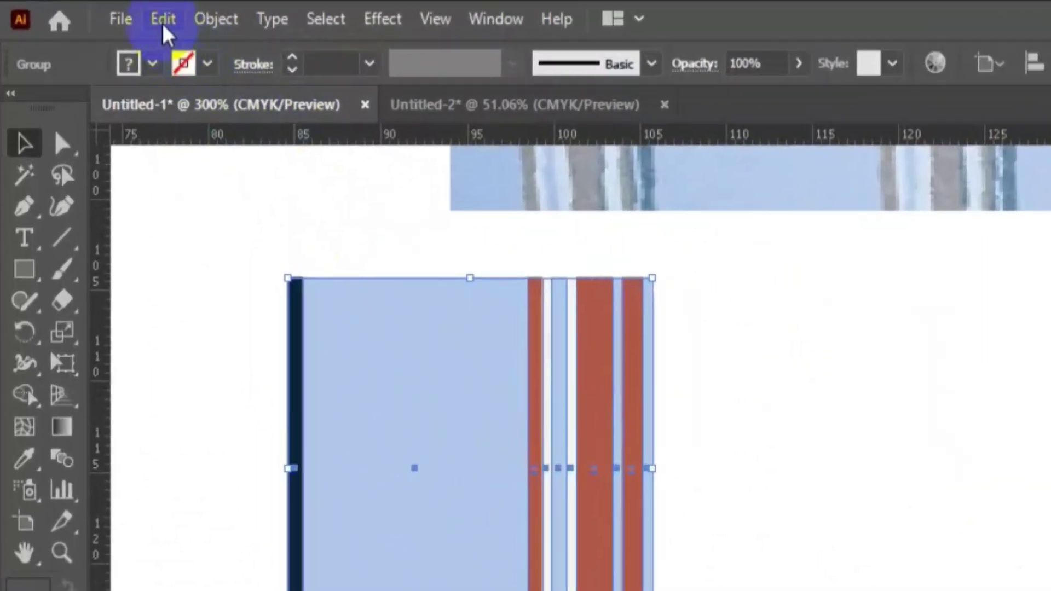
click(86, 10)
click(228, 156)
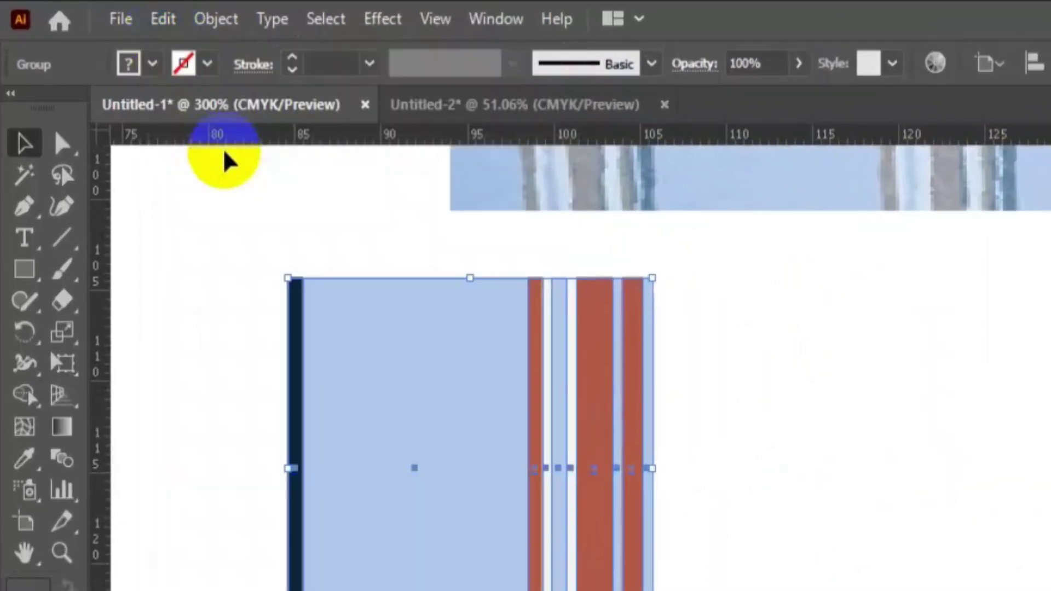
click(164, 22)
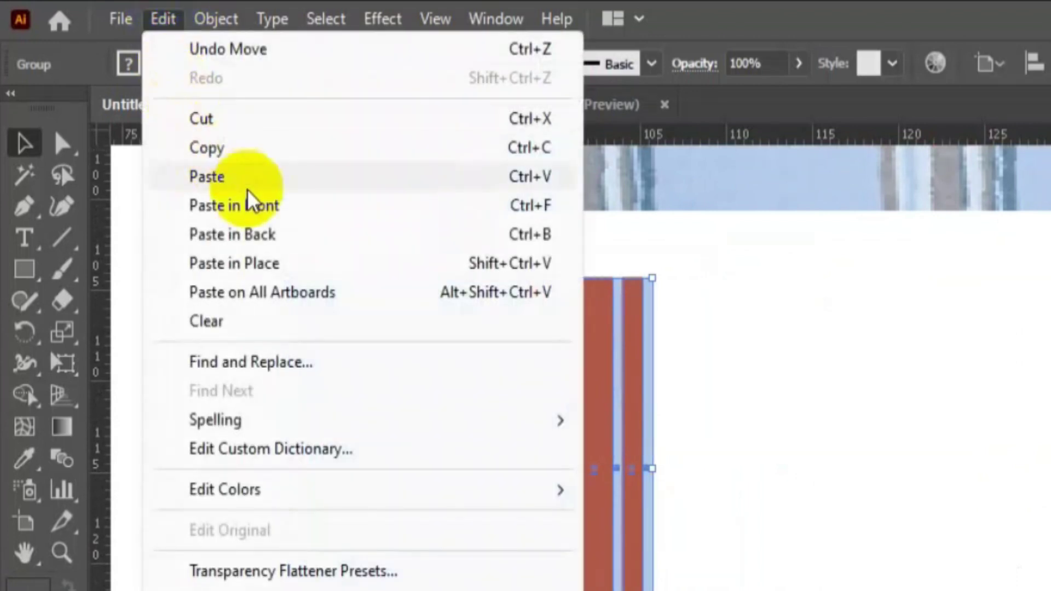
click(429, 218)
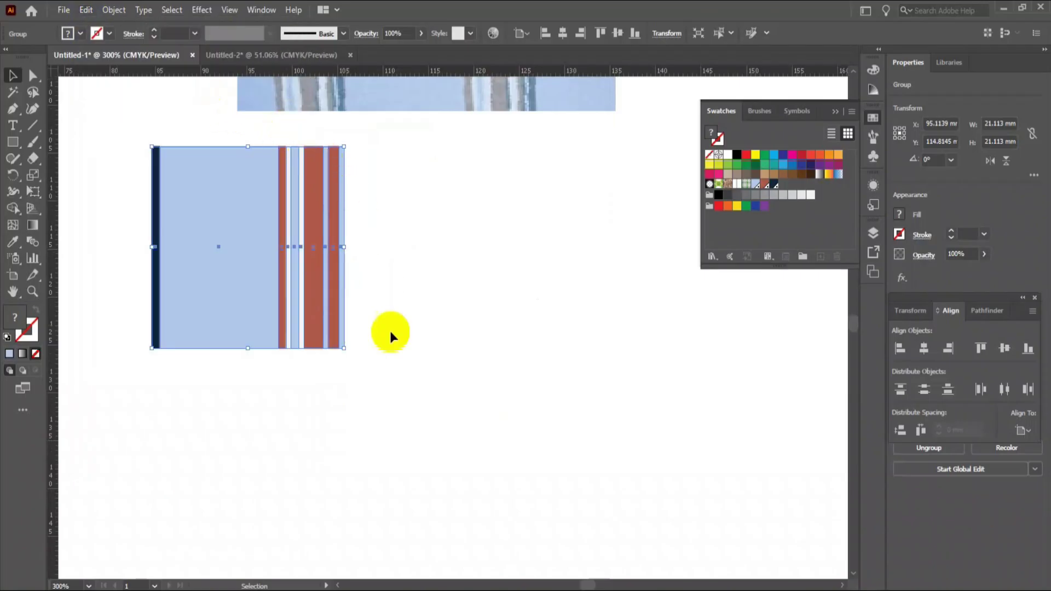
Rotate the copy 90° so its stripes run horizontally and set its opacity to 50%
drag(349, 354, 363, 183)
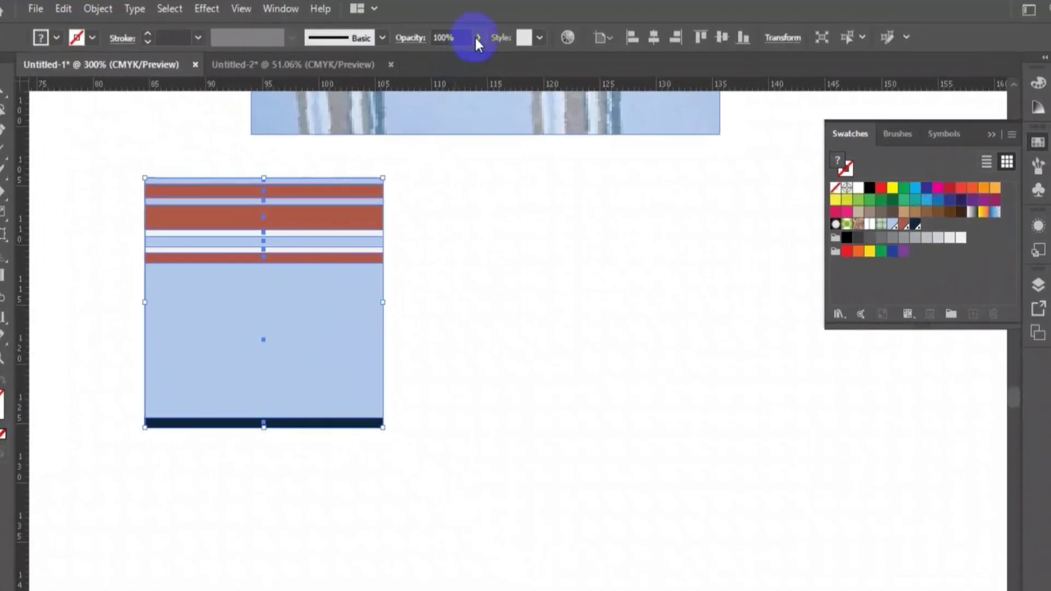
click(477, 38)
click(545, 75)
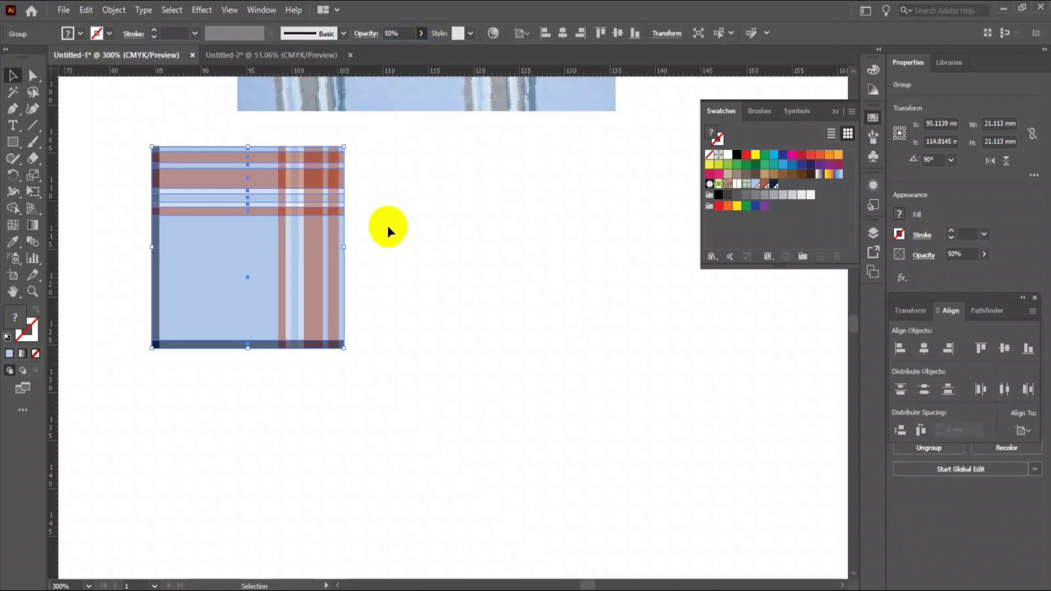
Select both overlaid stripe squares and drag them into the Swatches panel as a new pattern
click(531, 372)
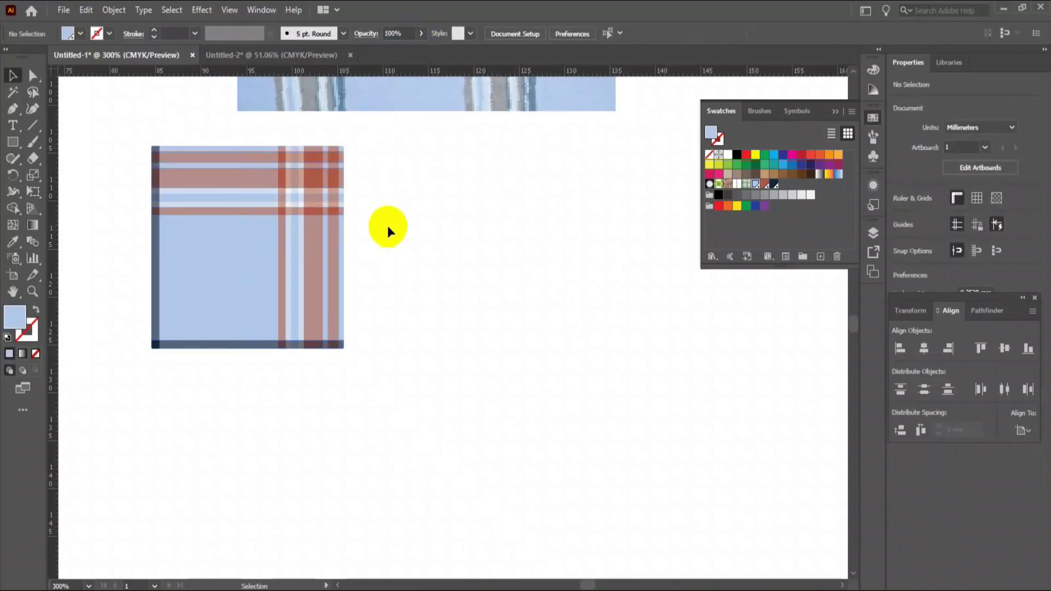
scroll(387, 236, up, 3)
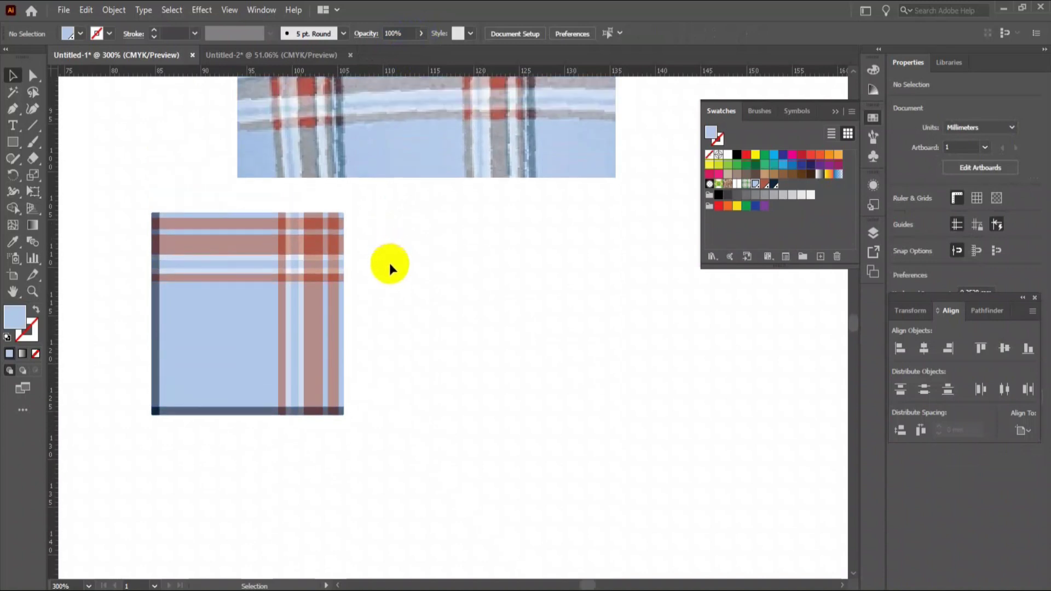
drag(379, 199, 133, 460)
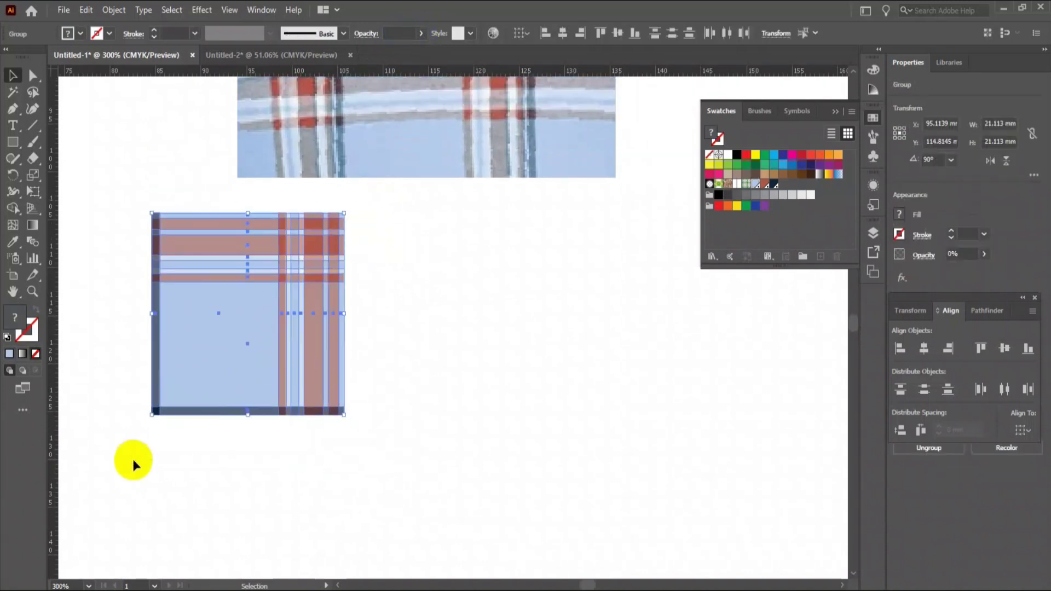
drag(198, 363, 760, 231)
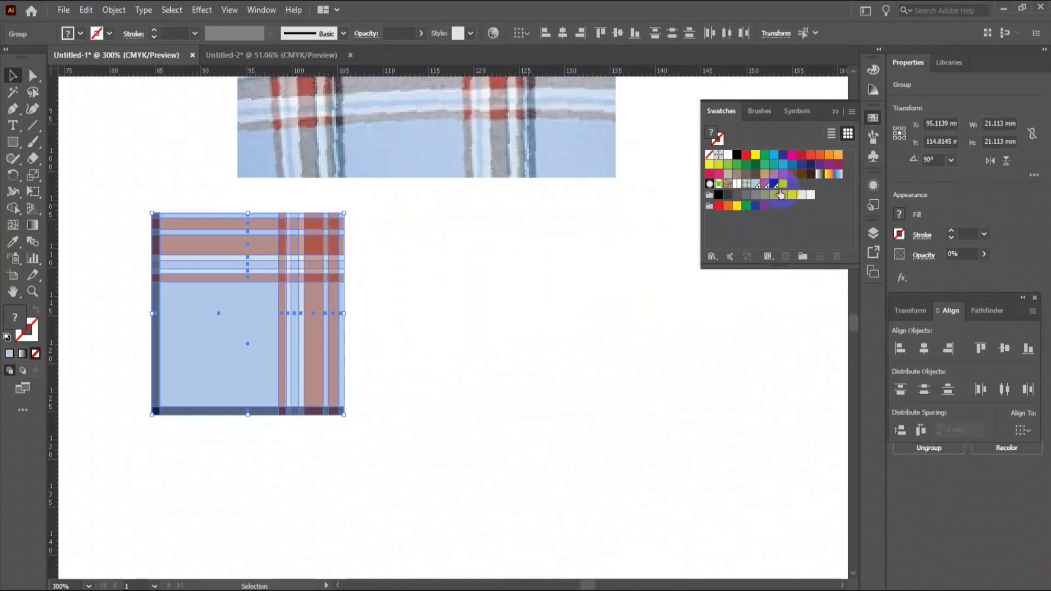
Draw a large rectangle in empty canvas space beside the check tile
click(174, 225)
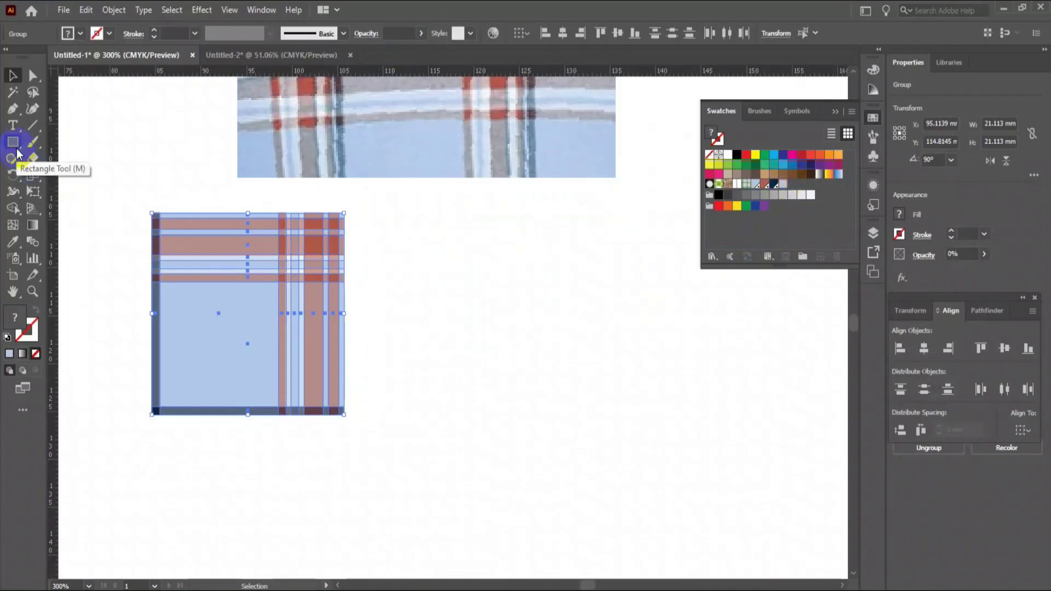
key(ctrl+minus)
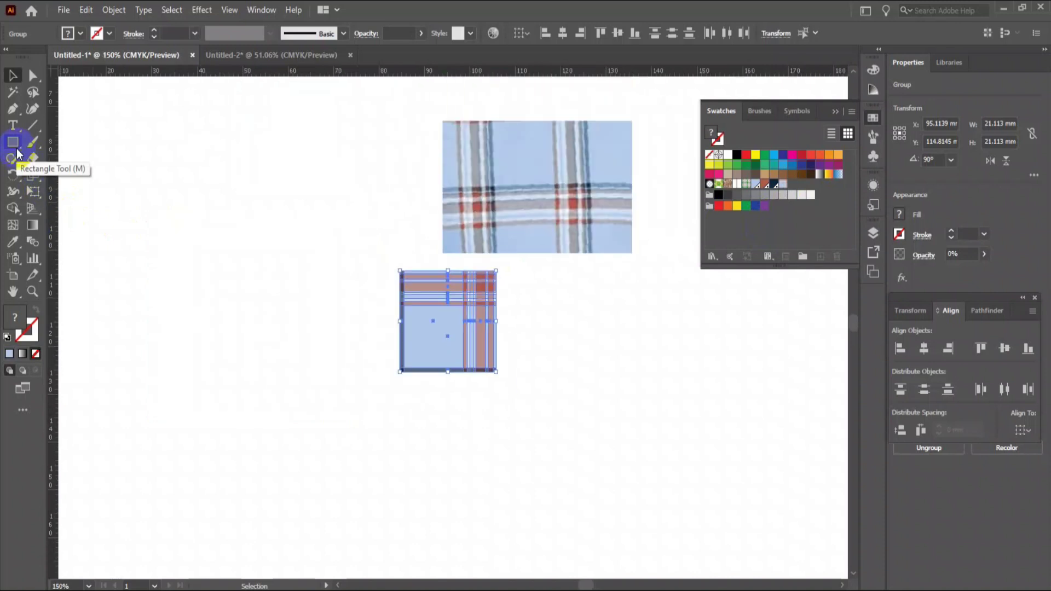
drag(333, 269, 1, 266)
click(12, 143)
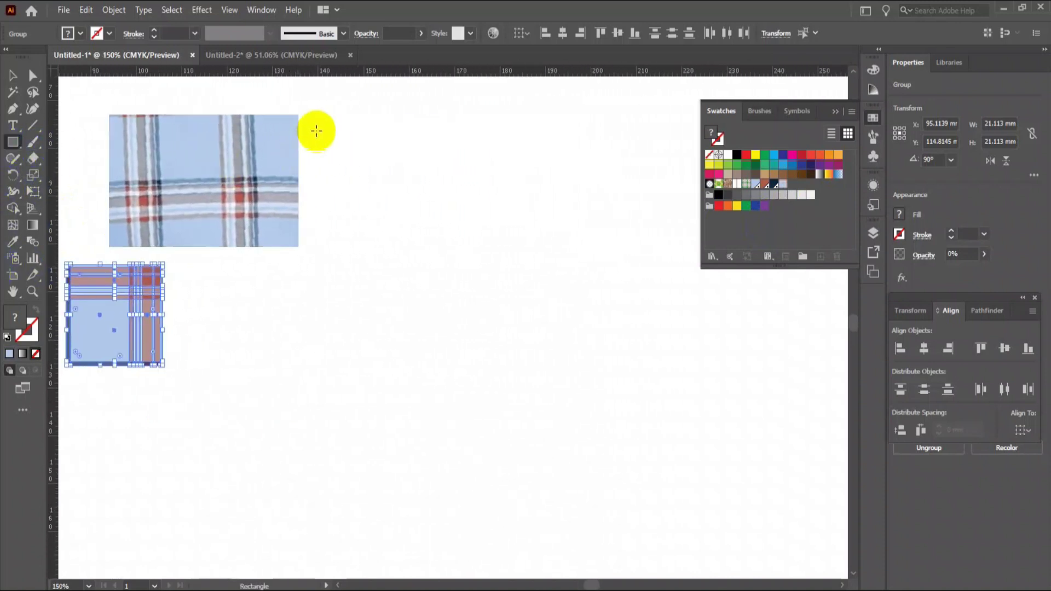
drag(315, 130, 790, 534)
Fill the 105.51 × 85.68 mm rectangle with the new check pattern and zoom to inspect the repeat
click(752, 225)
click(15, 318)
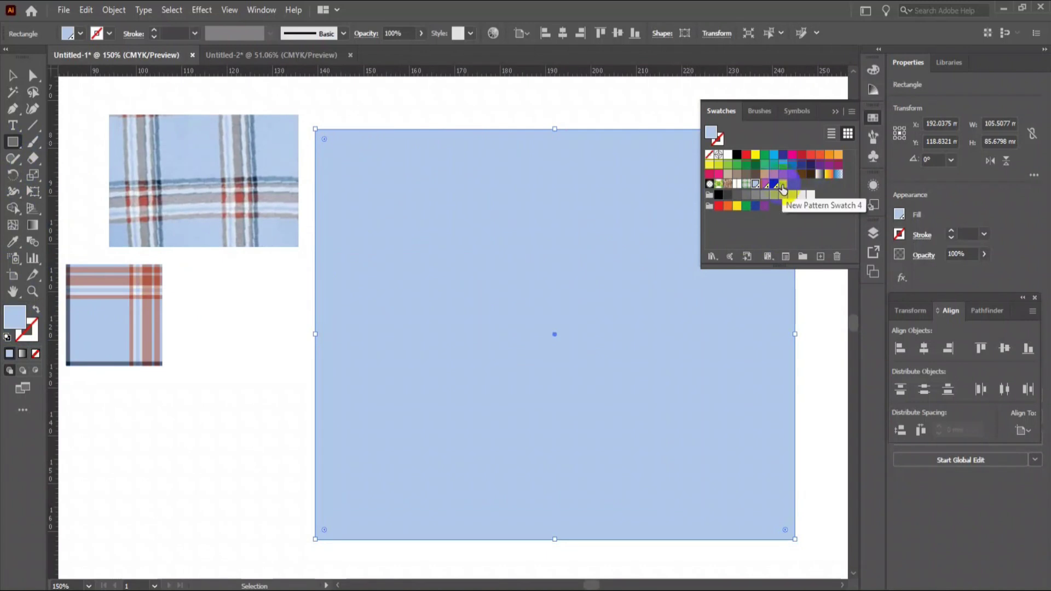
click(782, 186)
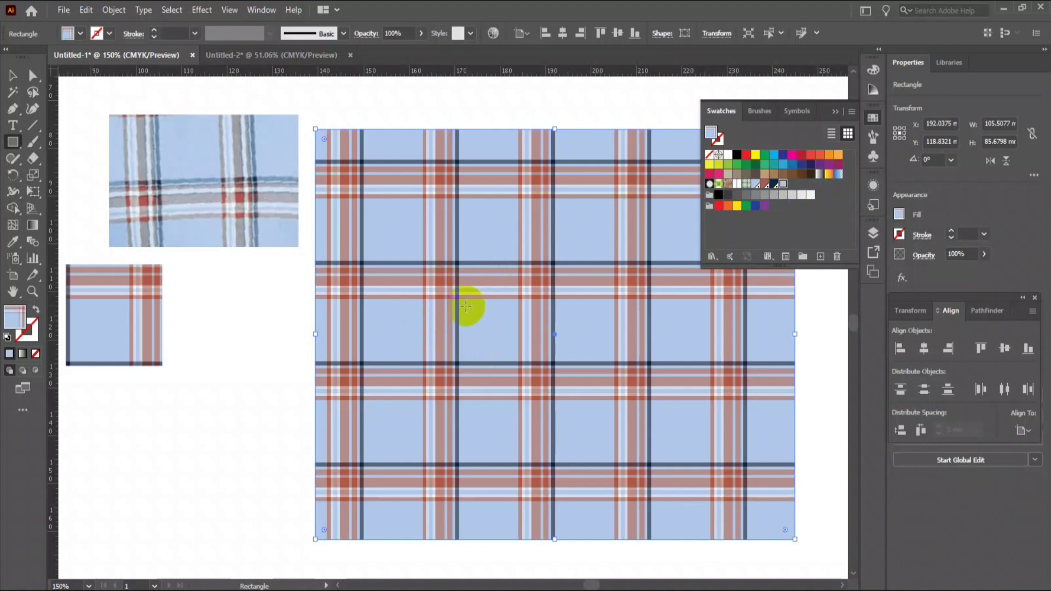
scroll(465, 311, up, 6)
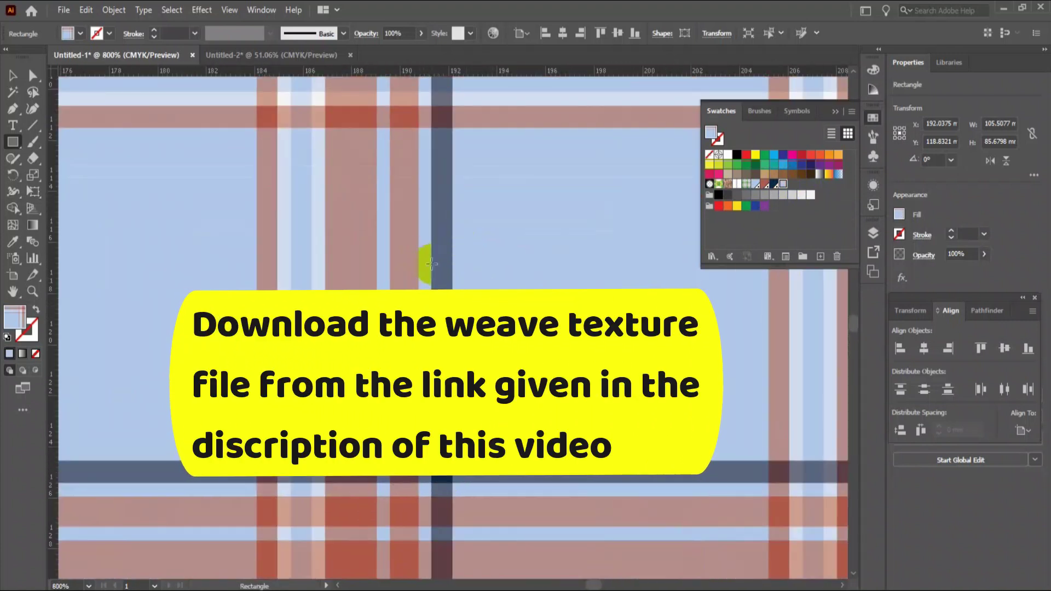
scroll(431, 264, down, 5)
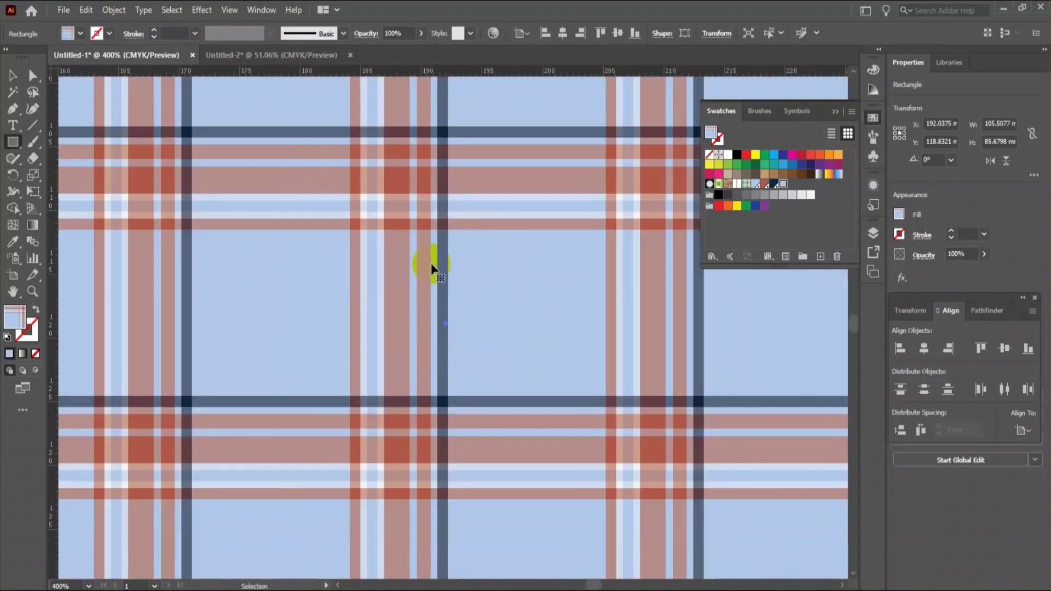
scroll(431, 263, down, 4)
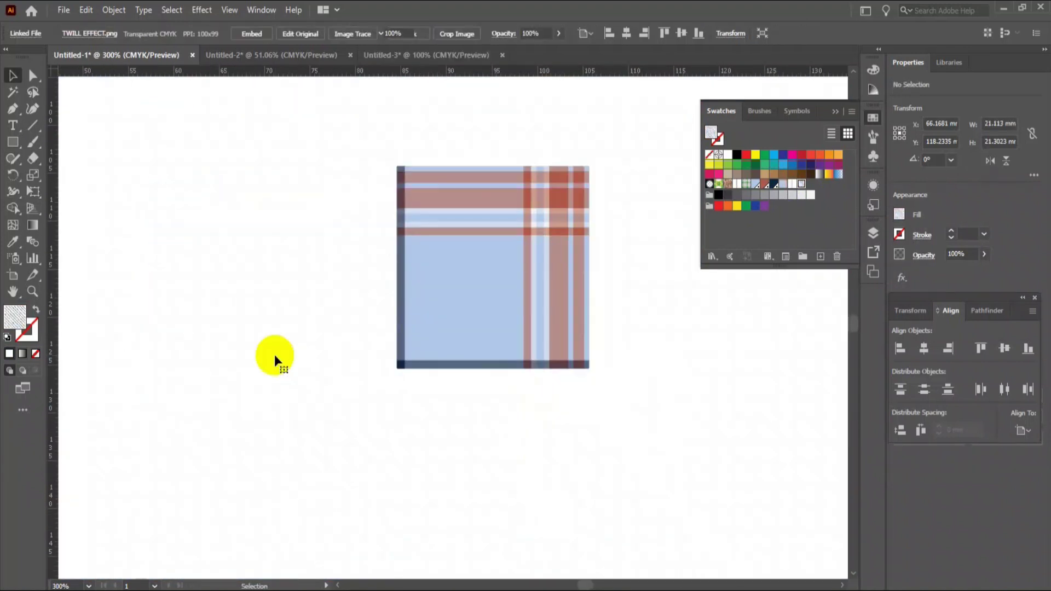
Place the 'test' twill texture image from the Downloads folder via File > Place
click(274, 354)
click(63, 10)
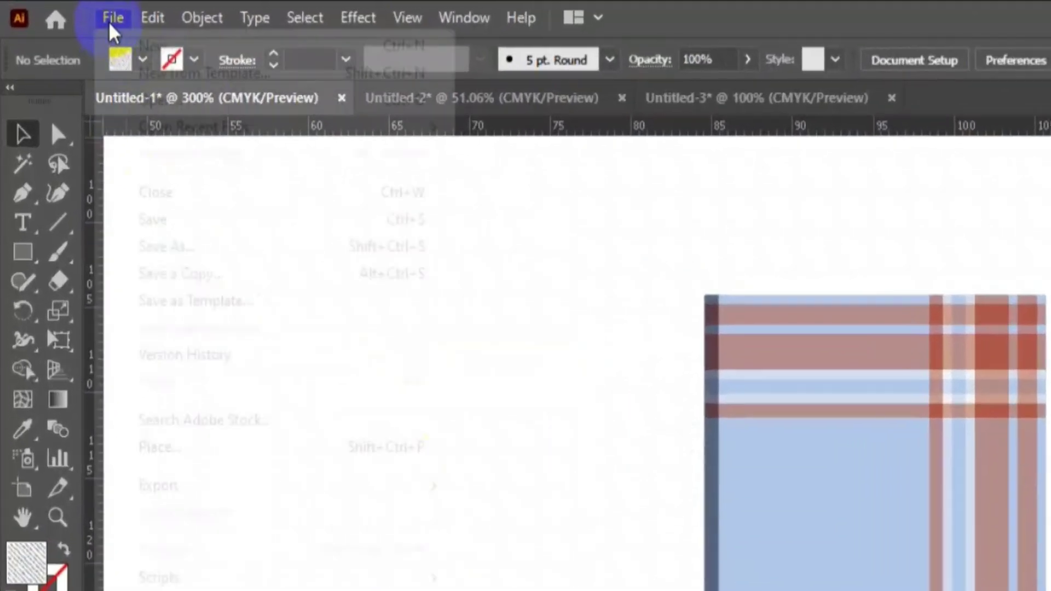
click(206, 450)
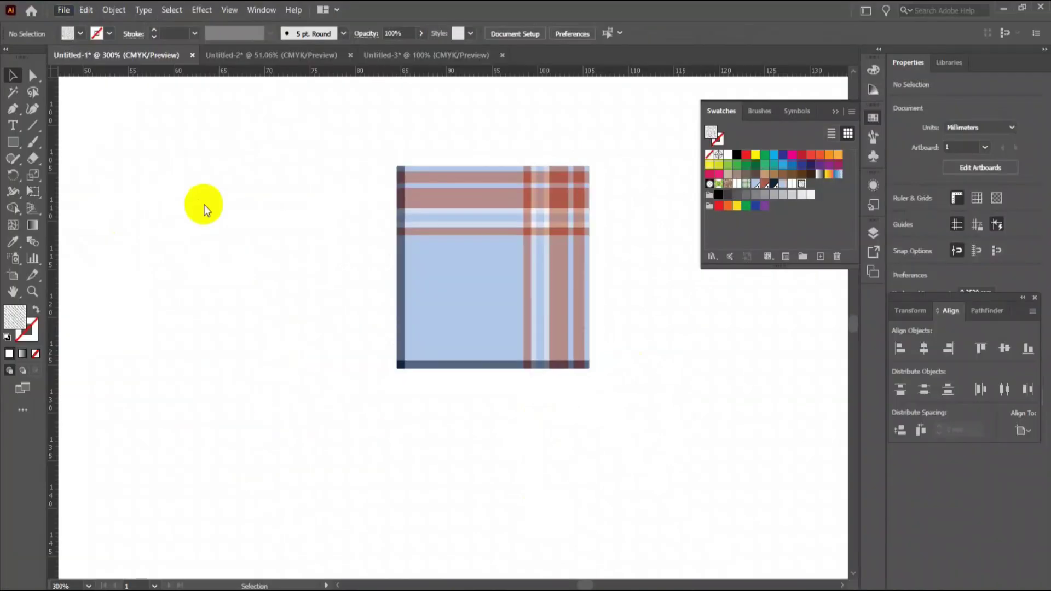
click(221, 208)
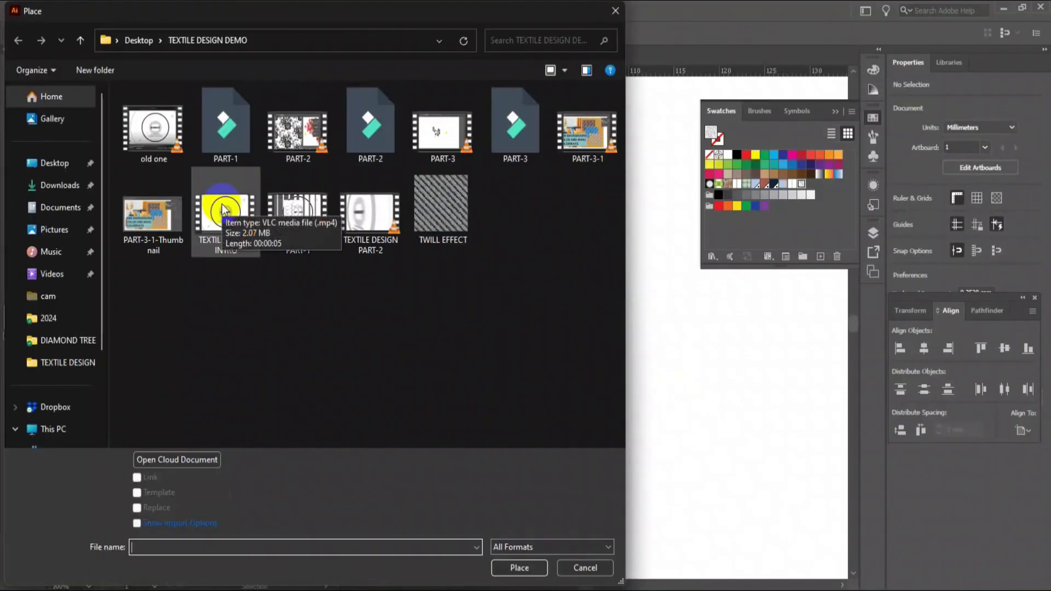
click(70, 187)
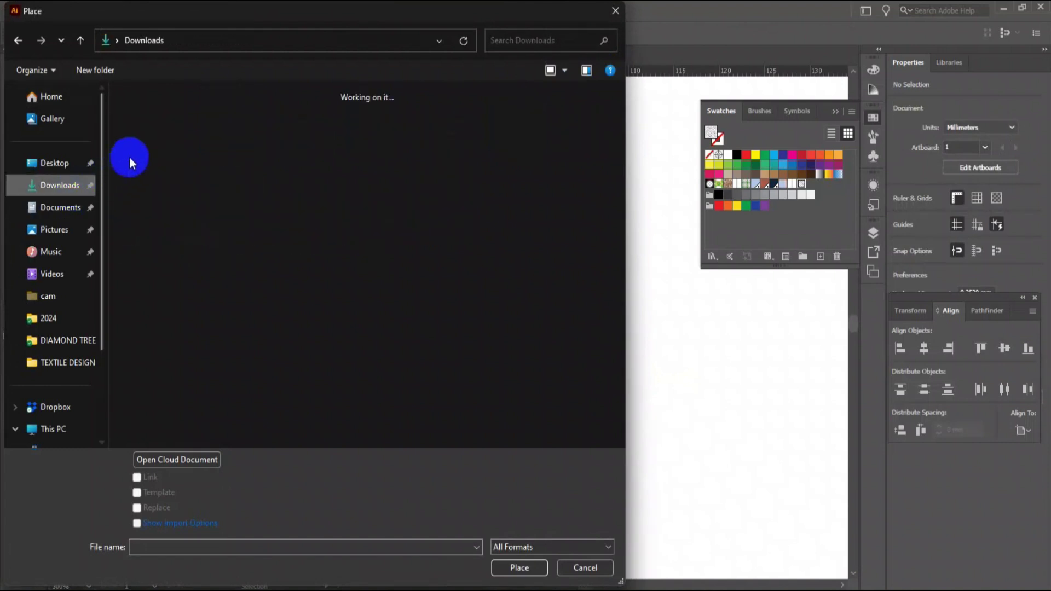
double_click(144, 137)
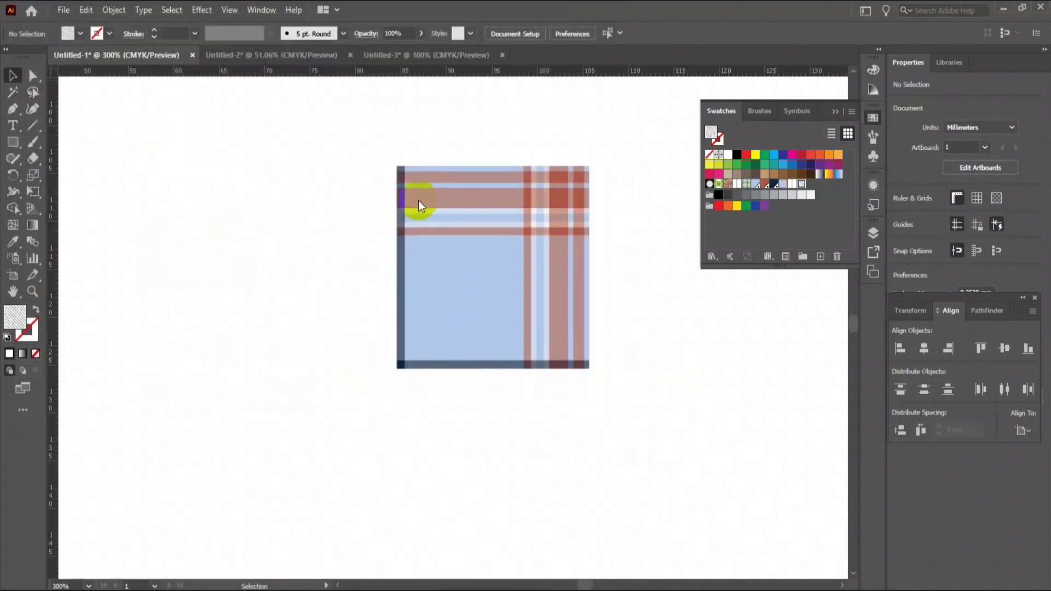
Drop the texture image onto the canvas, embed it and move it into open space
click(287, 194)
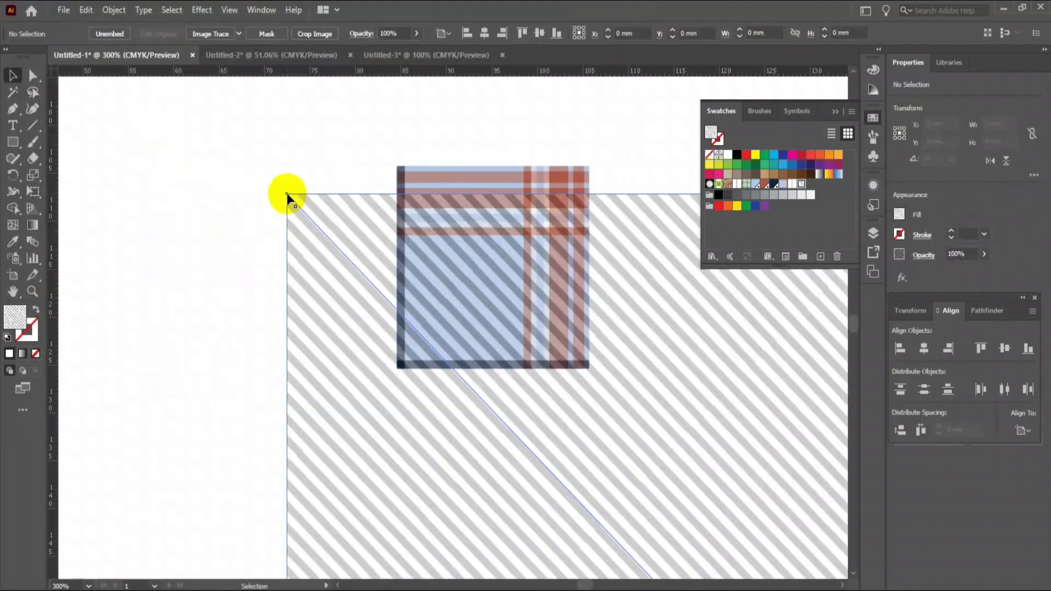
scroll(287, 194, down, 4)
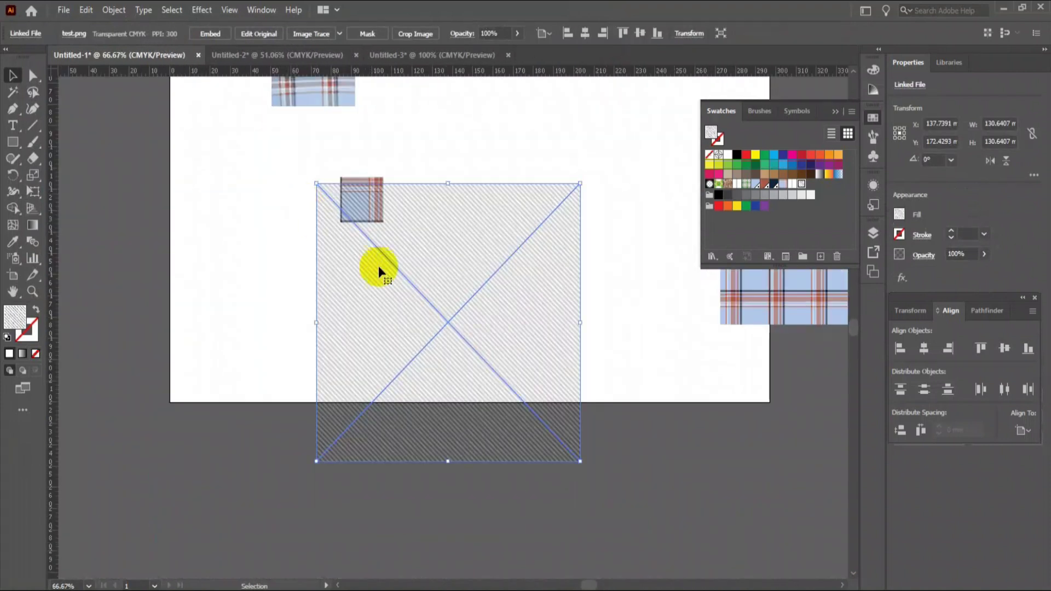
drag(580, 461, 573, 451)
click(330, 51)
drag(618, 390, 739, 318)
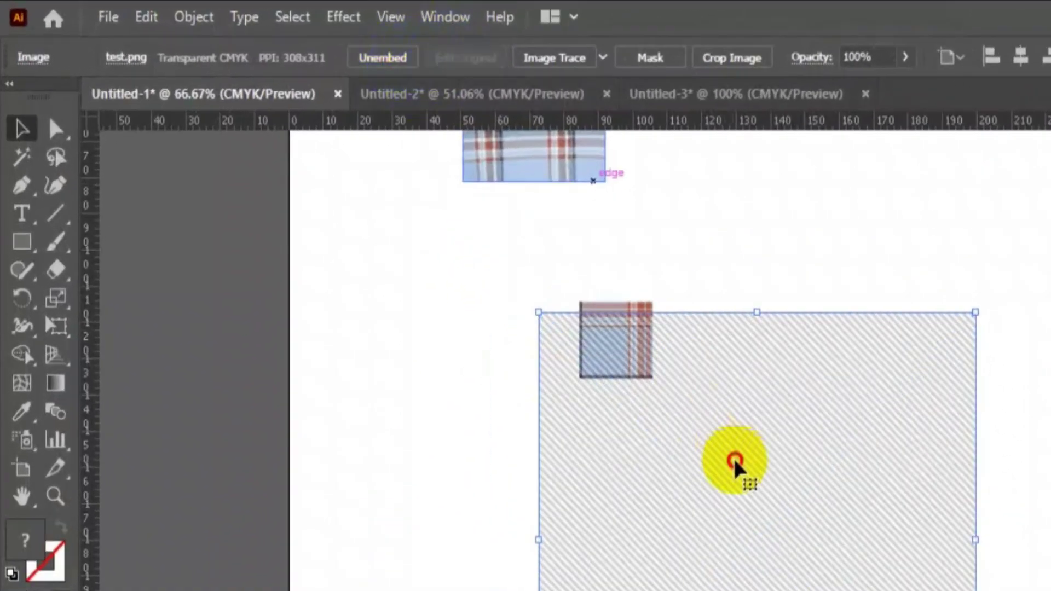
drag(878, 378, 855, 334)
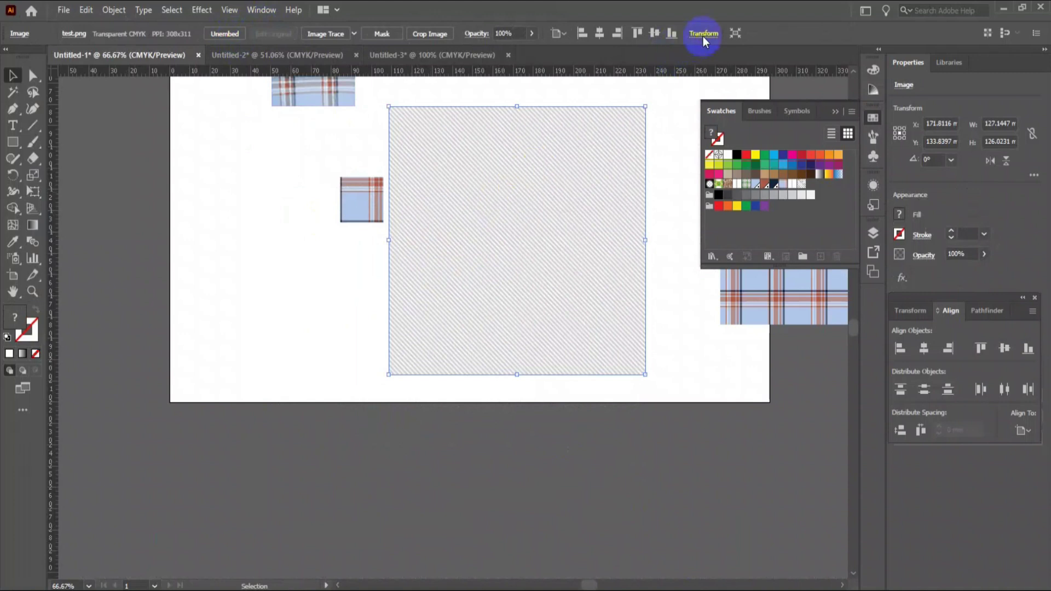
Set the texture image's width to the copied 21.113 mm value
click(703, 34)
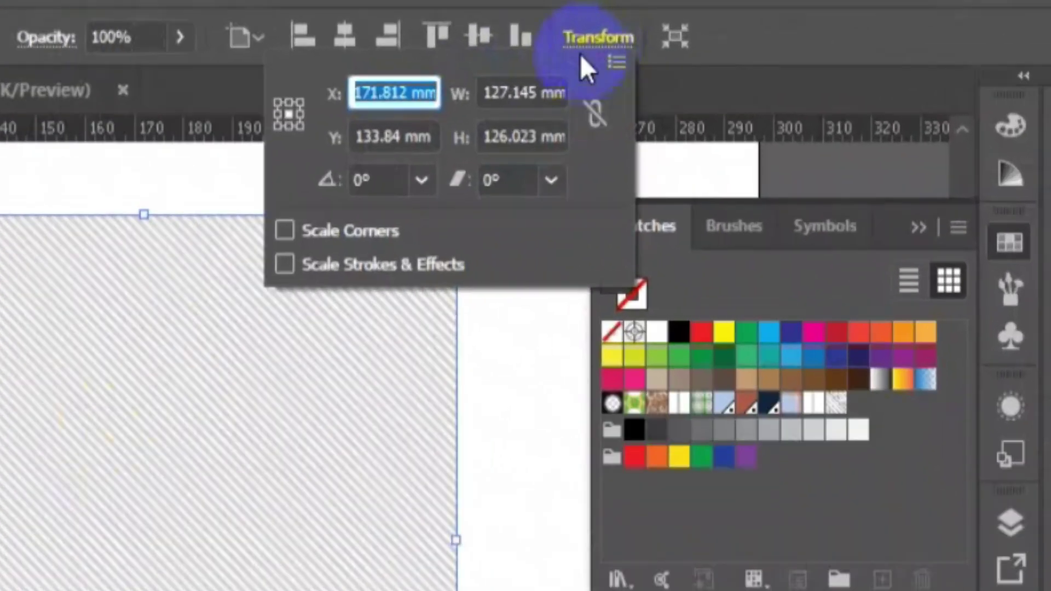
click(577, 79)
right_click(518, 95)
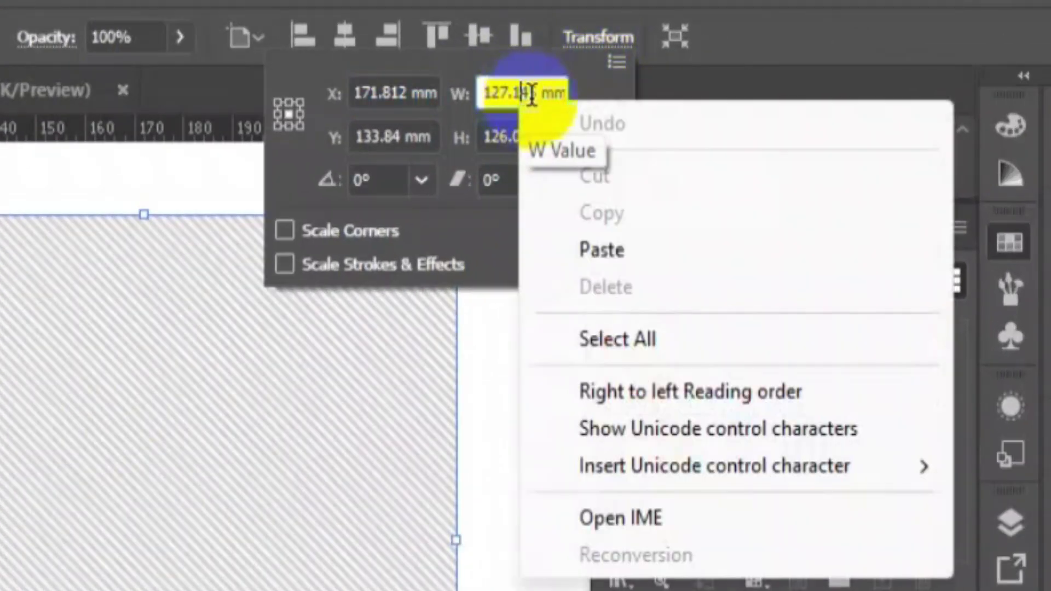
click(501, 98)
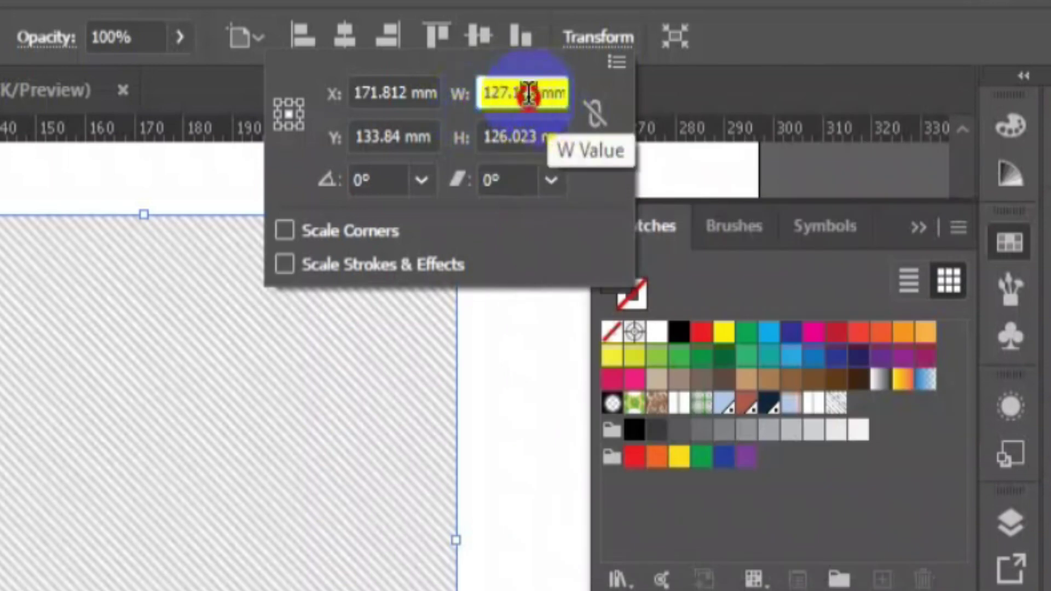
drag(521, 93, 477, 94)
right_click(506, 97)
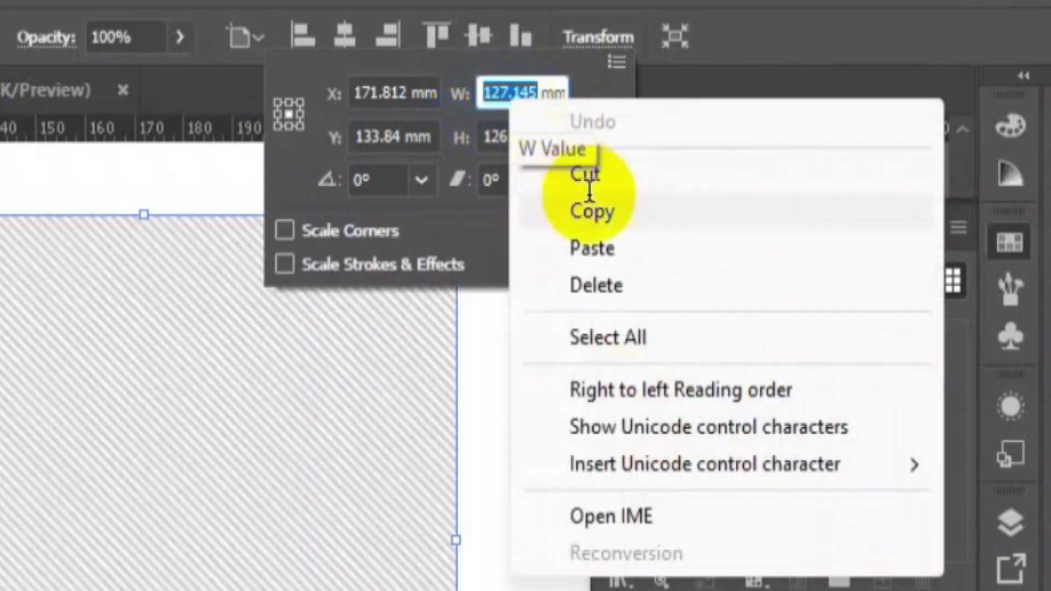
click(596, 251)
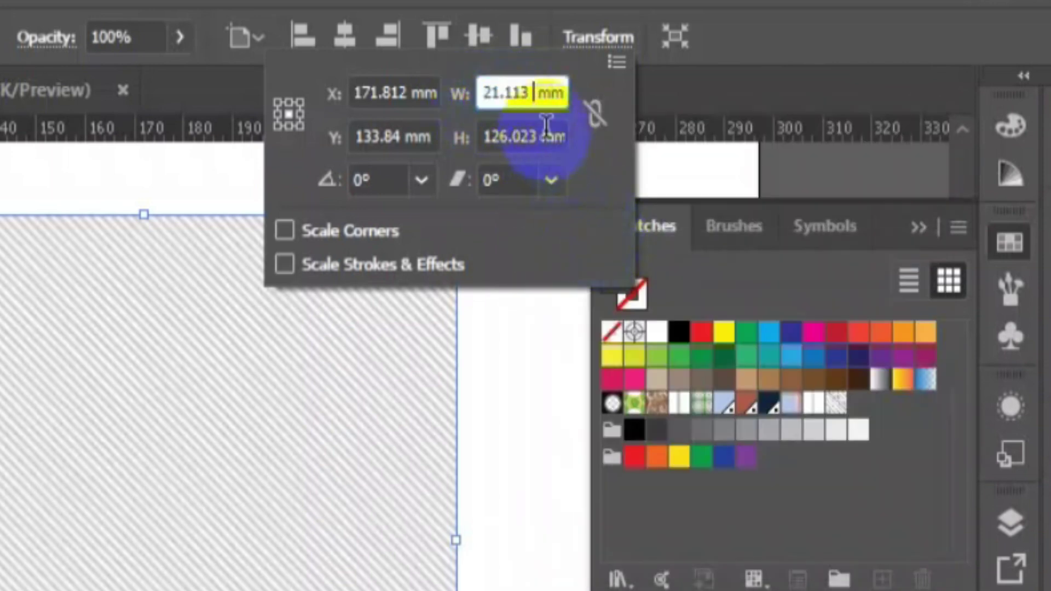
Set the texture image's height to 21.113 mm as well, making it a square
click(523, 93)
click(535, 136)
drag(535, 136, 465, 135)
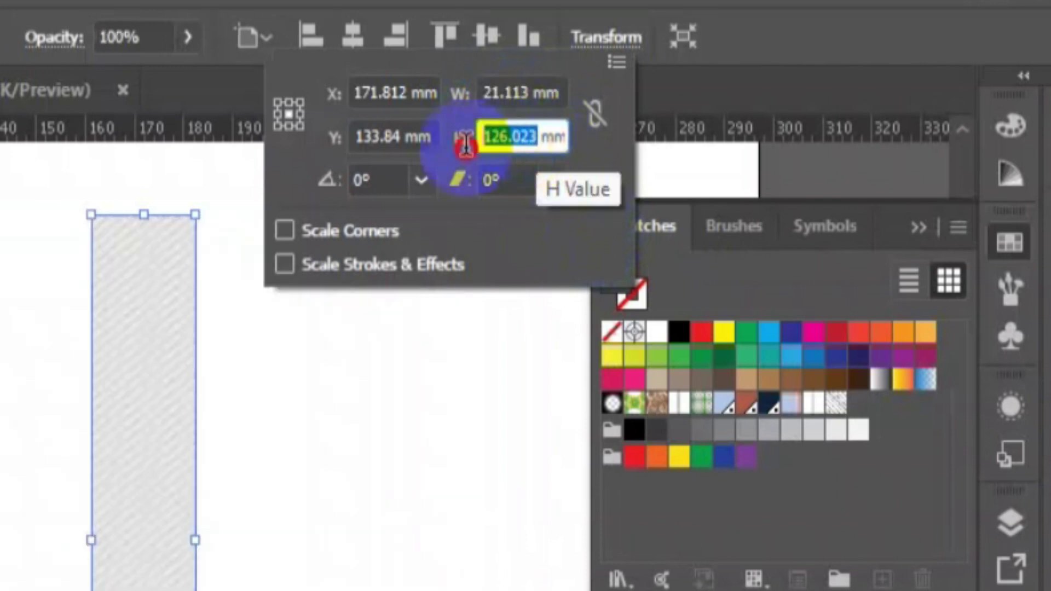
right_click(495, 134)
click(607, 284)
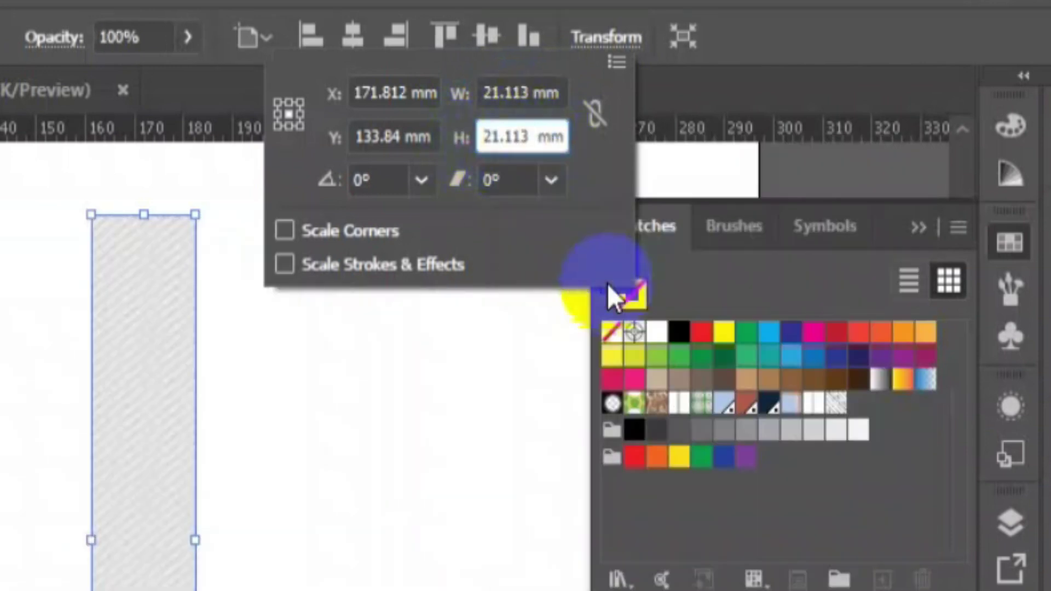
key(Return)
click(520, 92)
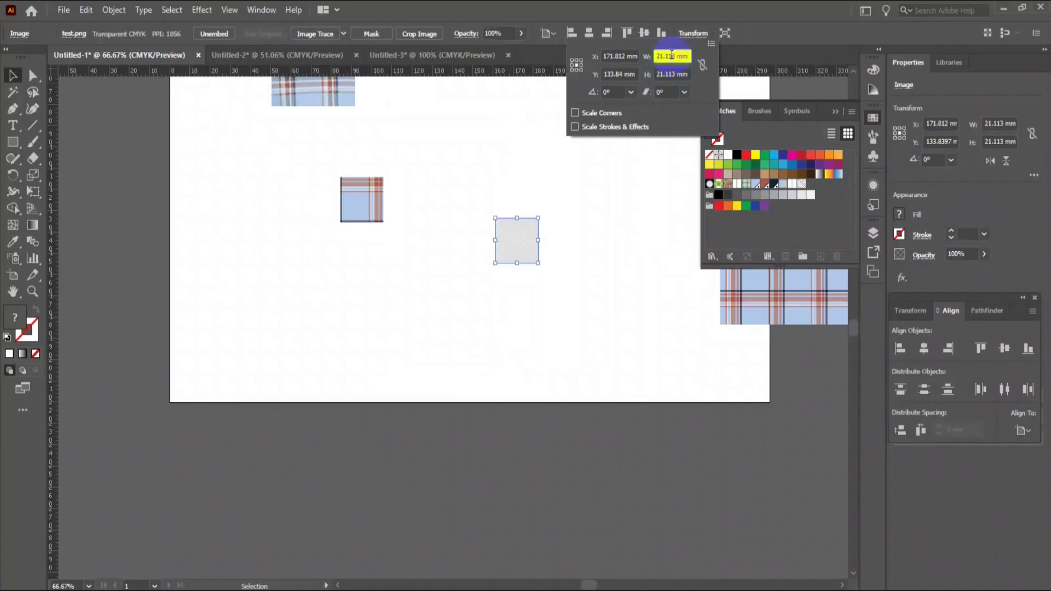
click(673, 57)
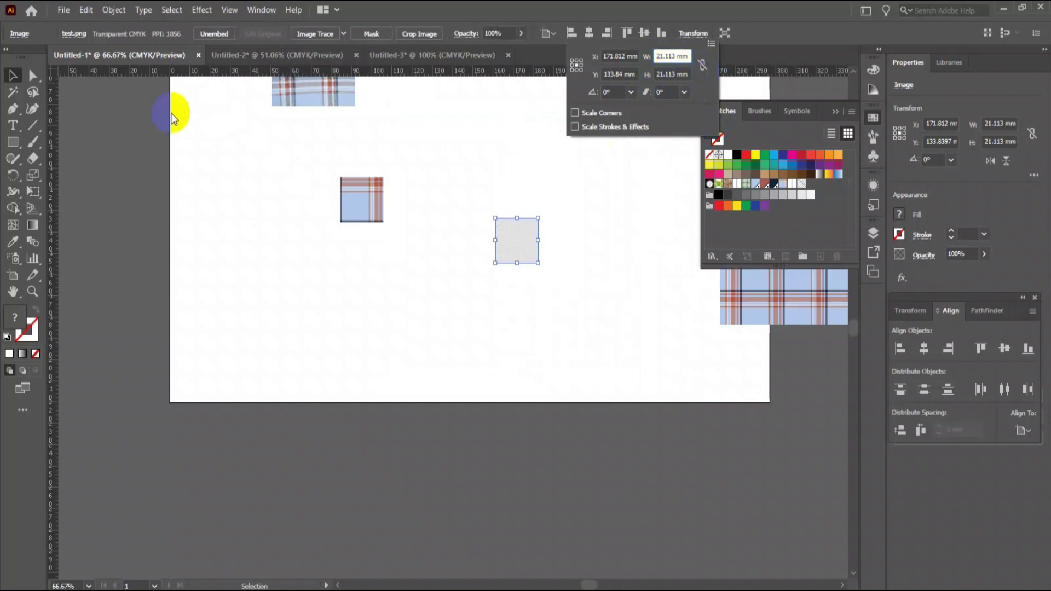
Move the grey texture square on top of the plaid check tile
click(14, 77)
click(339, 307)
drag(523, 256, 390, 231)
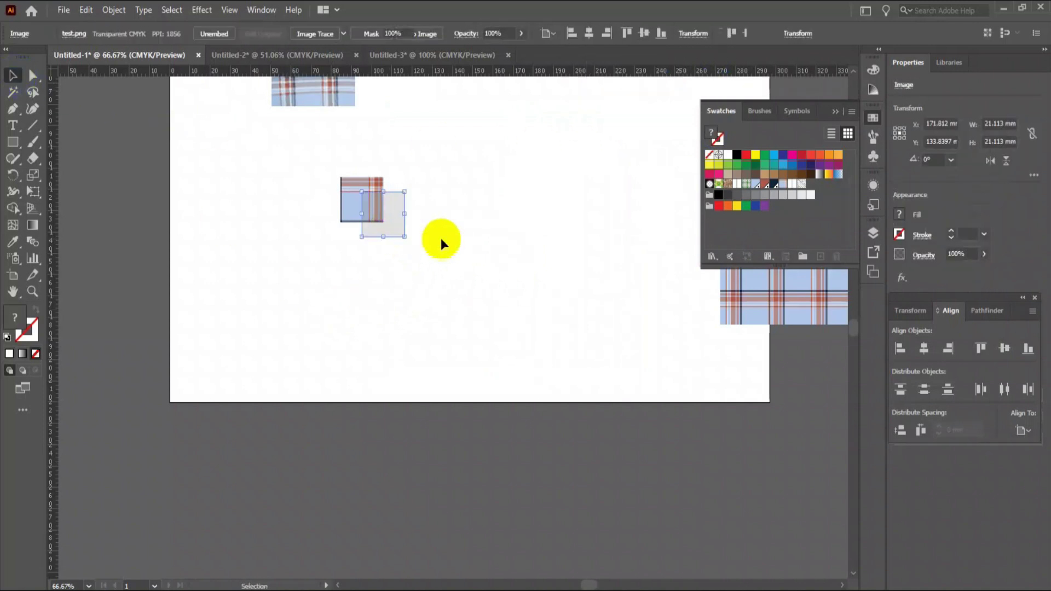
click(441, 238)
key(ctrl+equal)
key(ctrl+equal)
key(ctrl+equal)
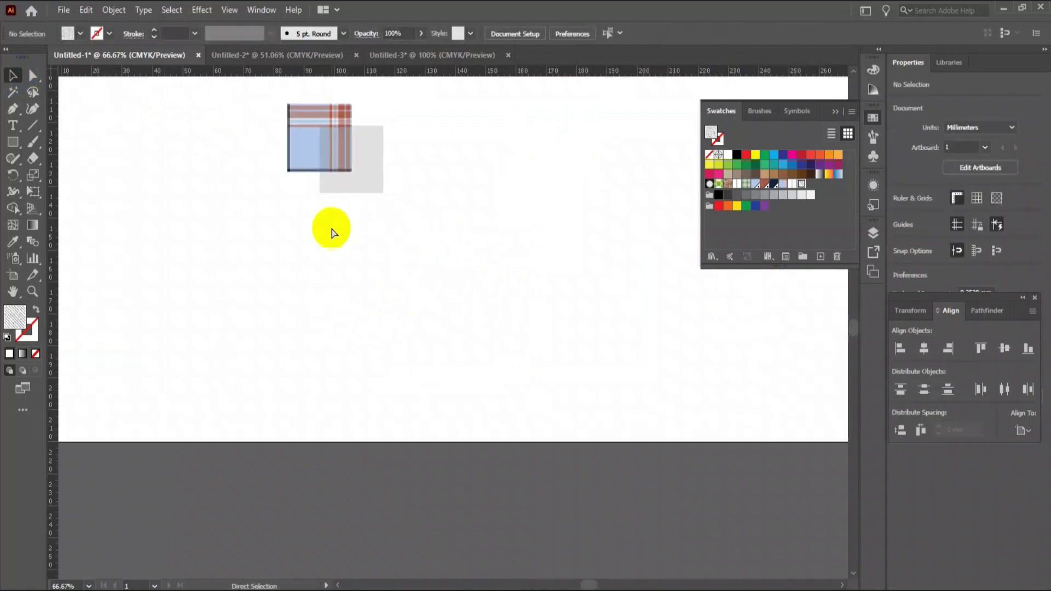
scroll(331, 232, up, 5)
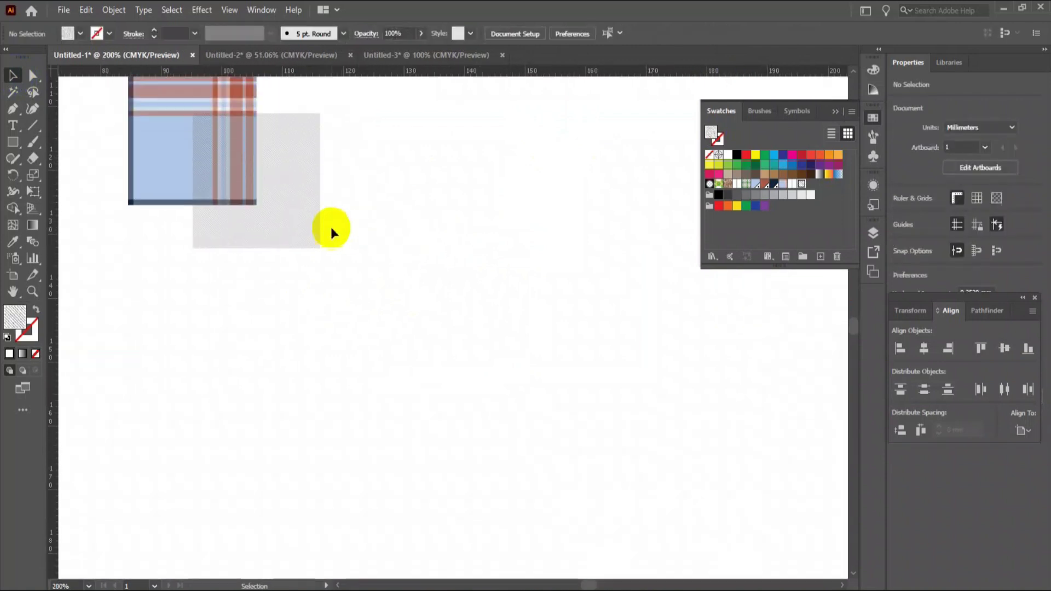
drag(272, 227, 513, 328)
scroll(514, 332, up, 4)
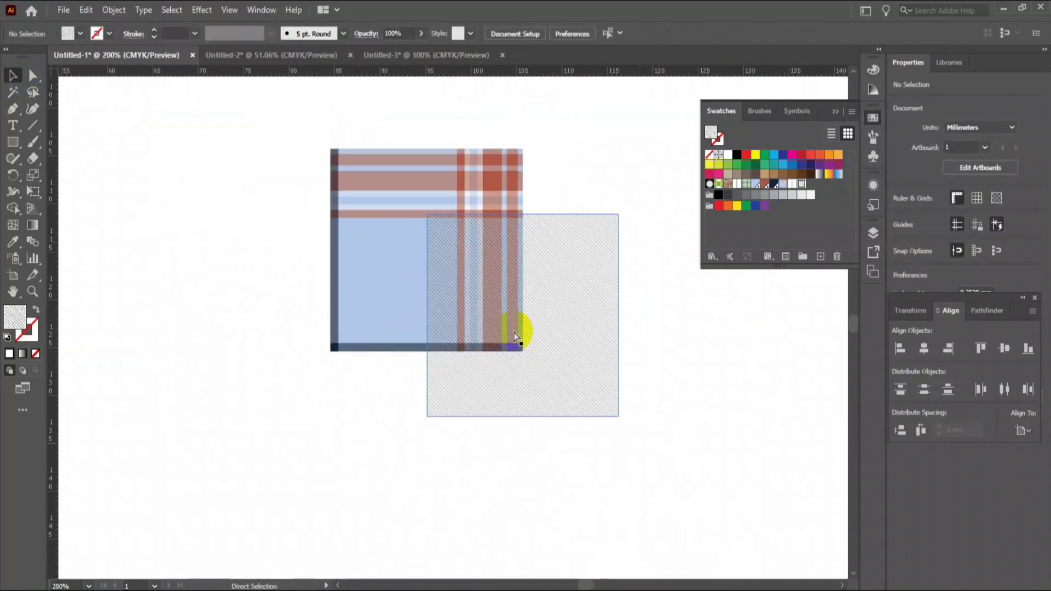
drag(514, 331, 467, 442)
scroll(466, 446, down, 2)
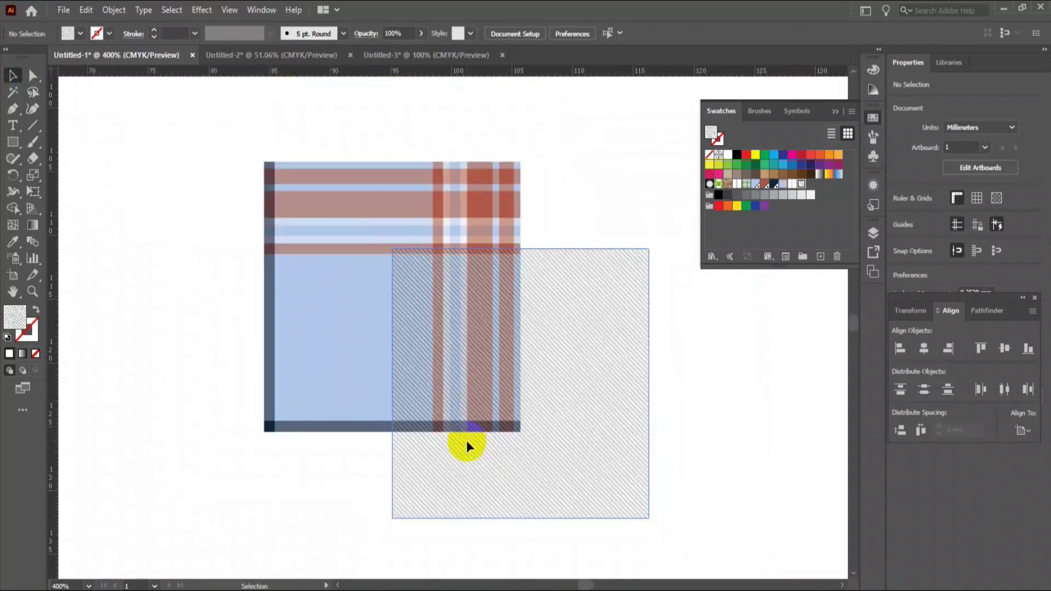
drag(564, 435, 517, 389)
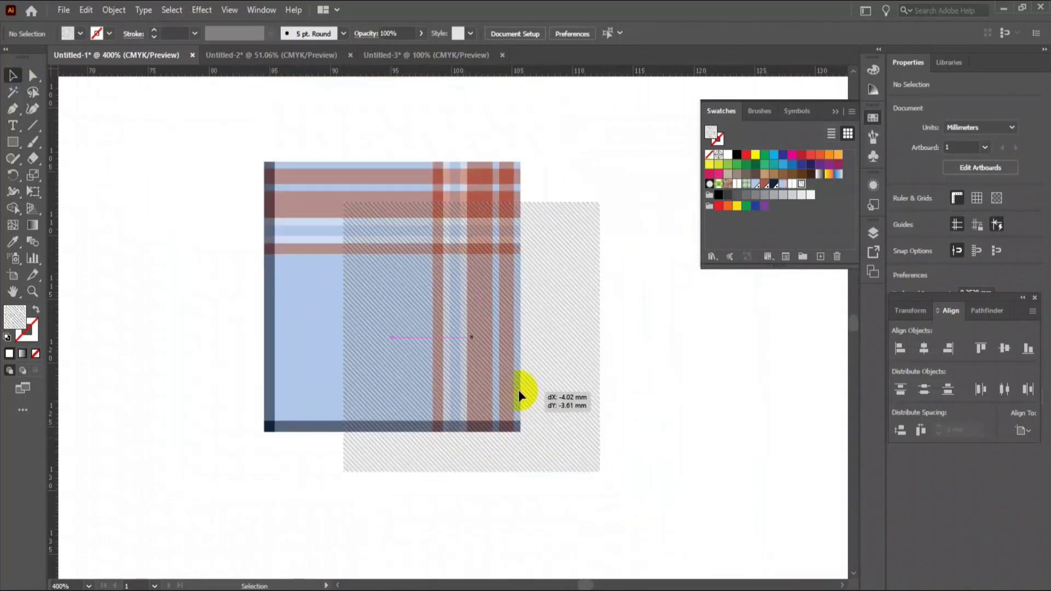
Select both squares and centre them horizontally and vertically on each other
mouse_move(618, 141)
mouse_down()
mouse_move(314, 394)
mouse_move(234, 489)
mouse_up()
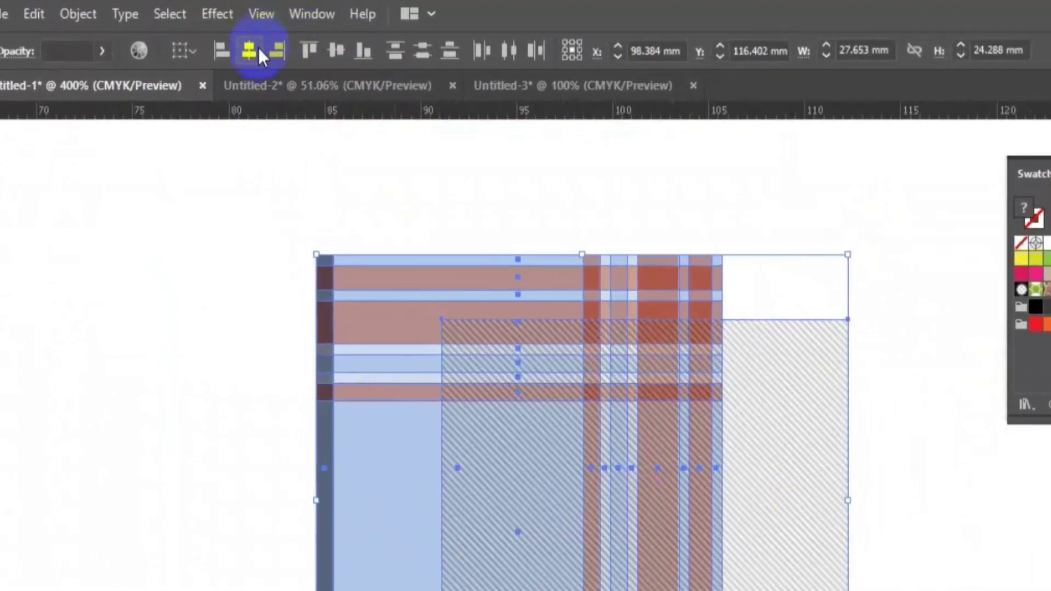
click(254, 50)
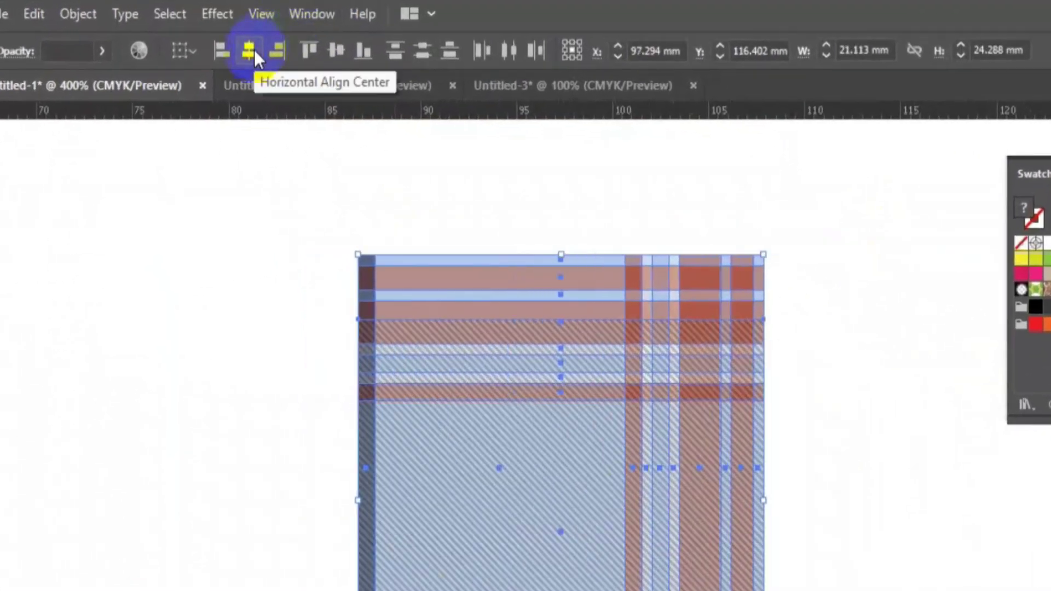
click(334, 58)
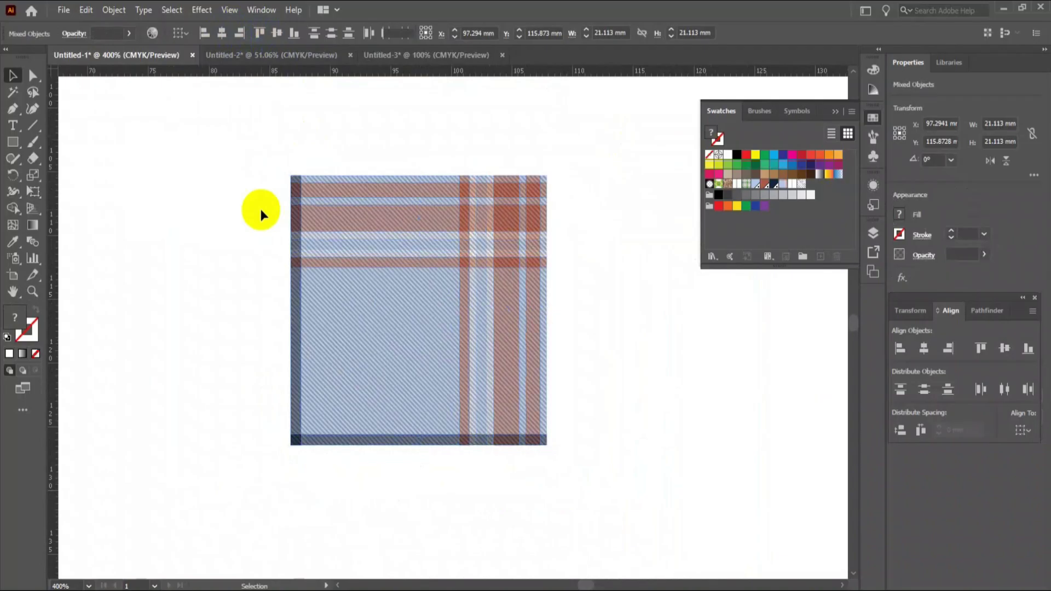
click(309, 324)
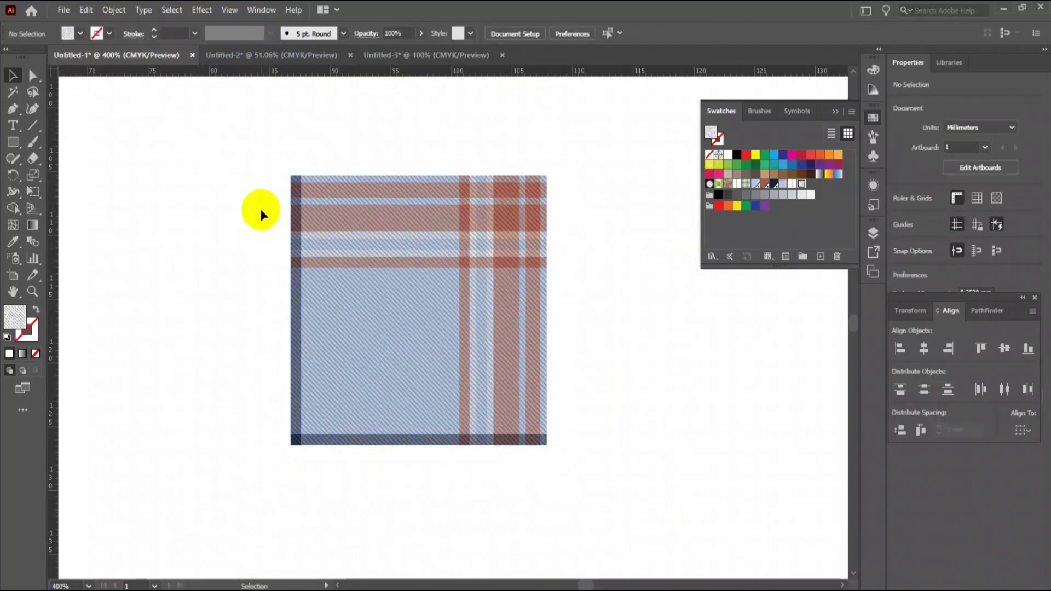
Drag the twill-textured plaid tile into the Swatches panel as a new pattern, then deselect
drag(257, 148, 627, 481)
drag(436, 369, 790, 227)
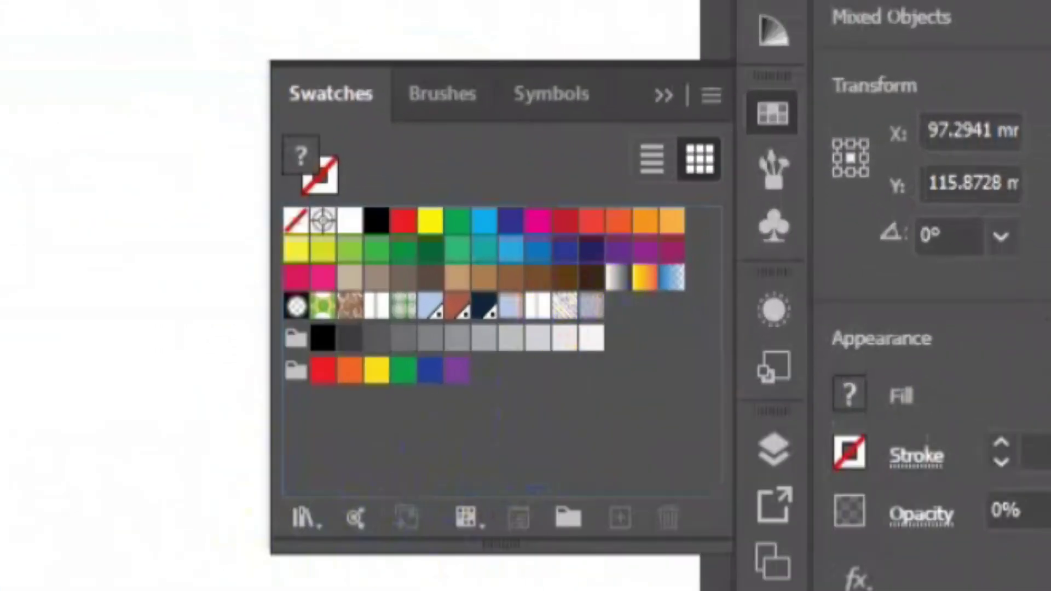
key(ctrl+shift+a)
click(564, 305)
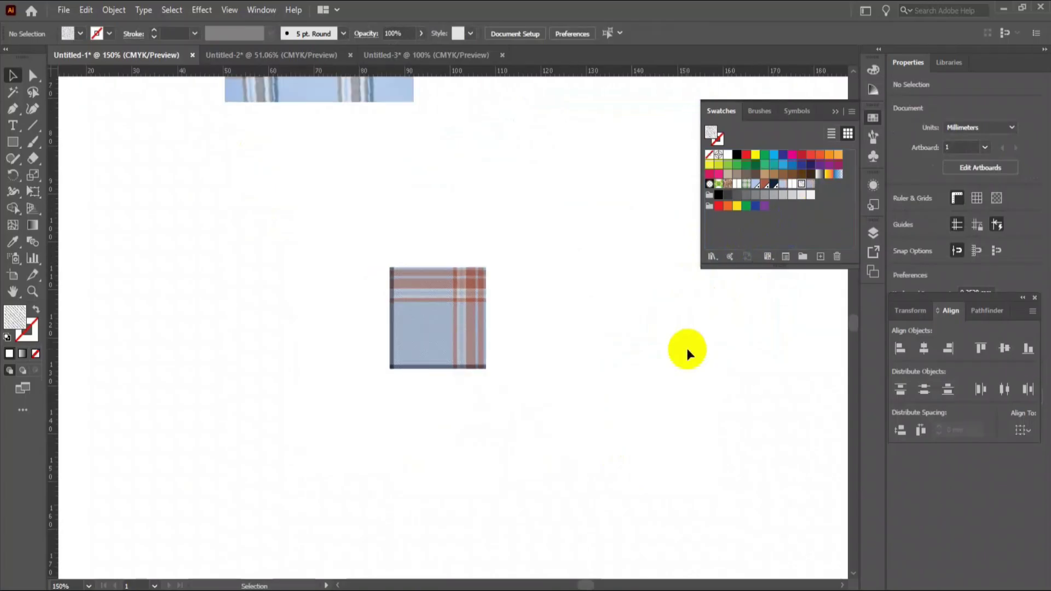
key(space)
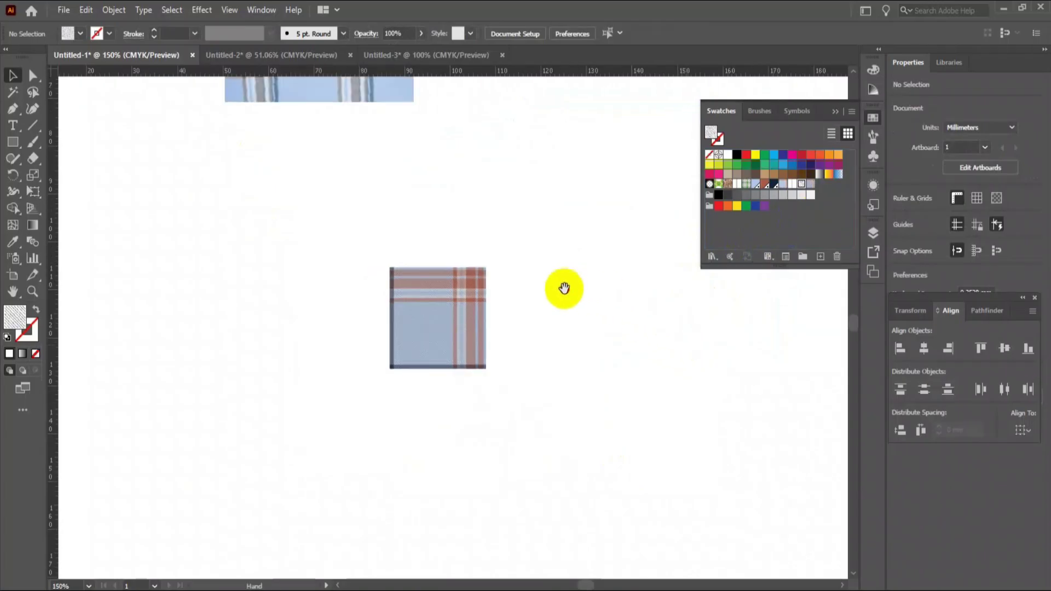
Draw a large rectangle right of the tile and fill it with the twill plaid swatch
drag(563, 289, 412, 446)
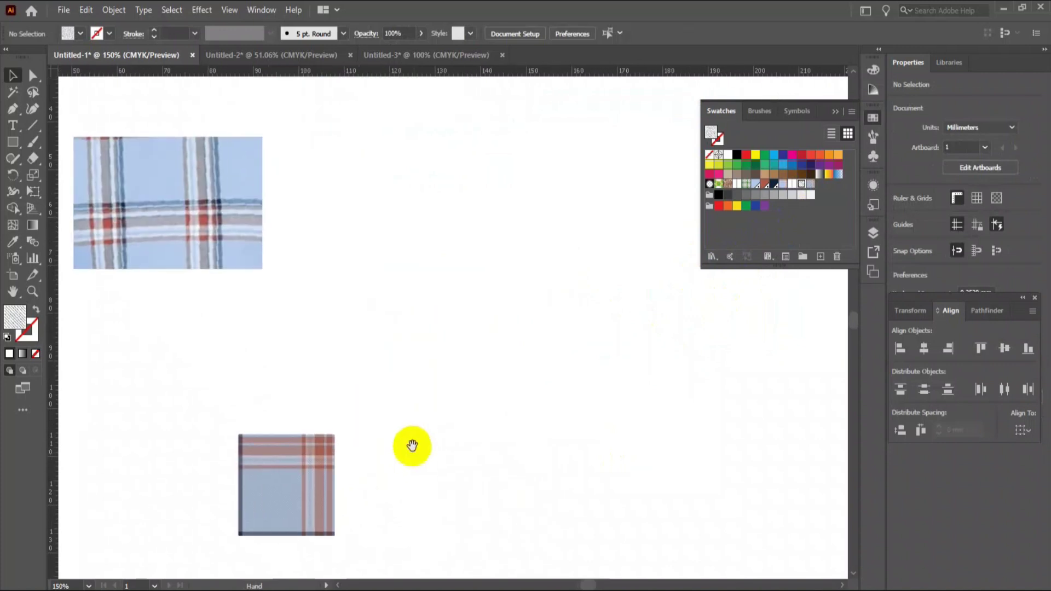
click(13, 142)
drag(335, 131, 821, 546)
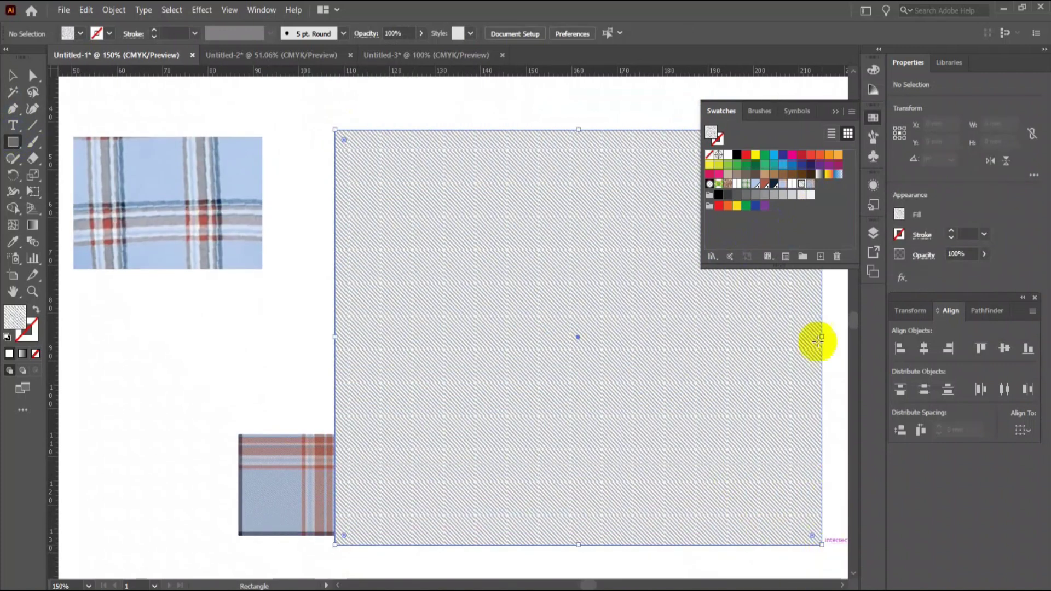
click(811, 185)
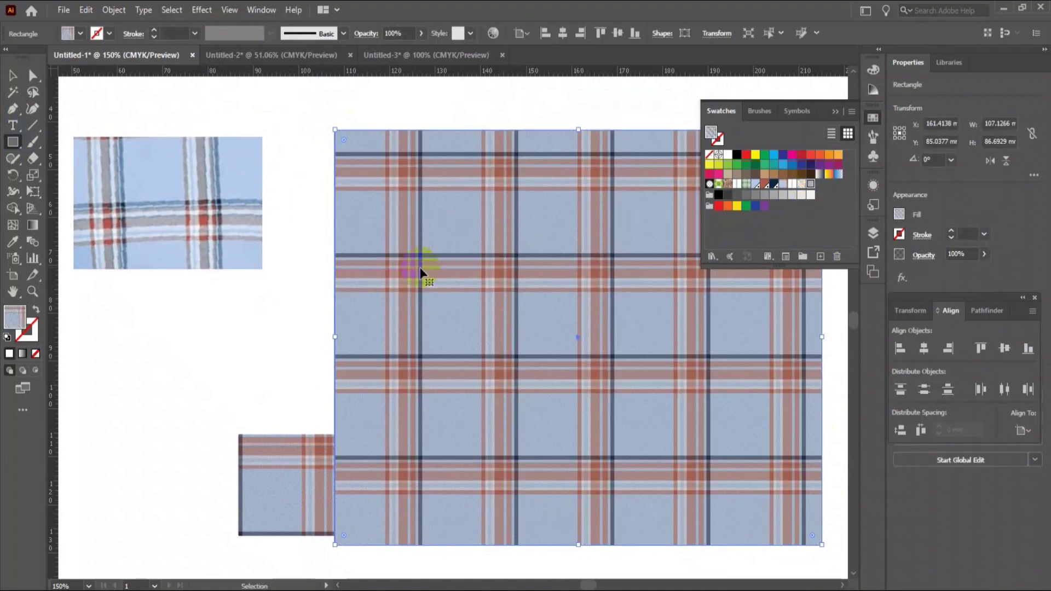
key(ctrl+plus)
key(ctrl+plus)
key(ctrl+plus)
key(ctrl+plus)
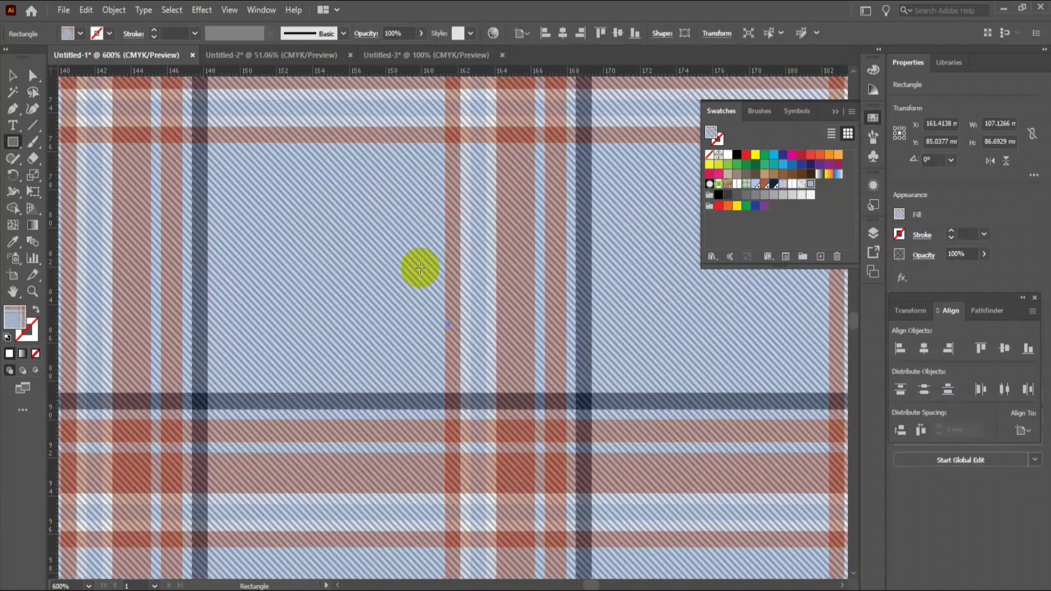
key(ctrl+minus)
key(ctrl+minus)
key(ctrl+minus)
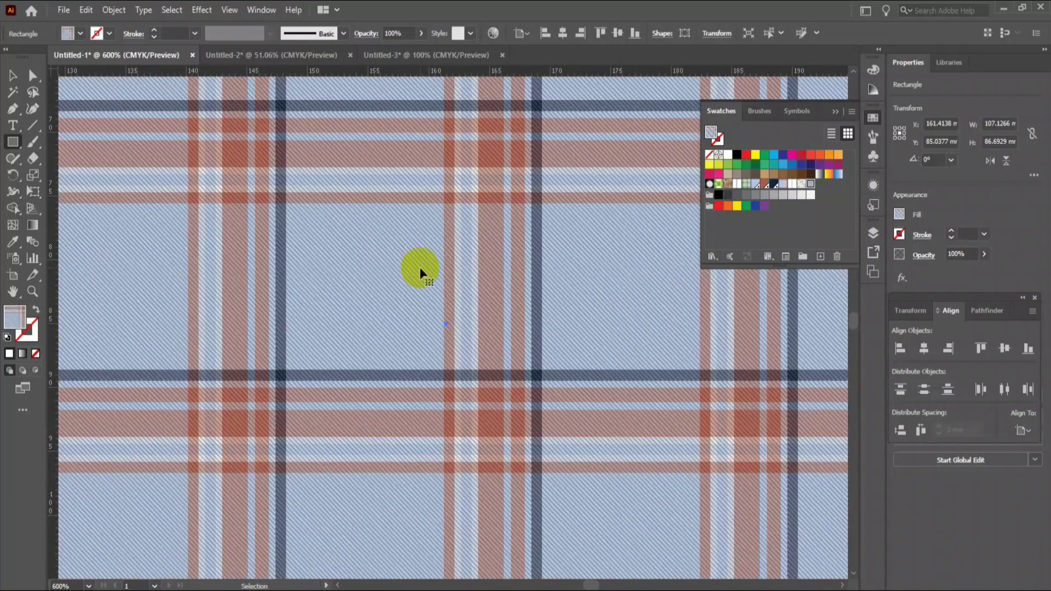
key(ctrl+0)
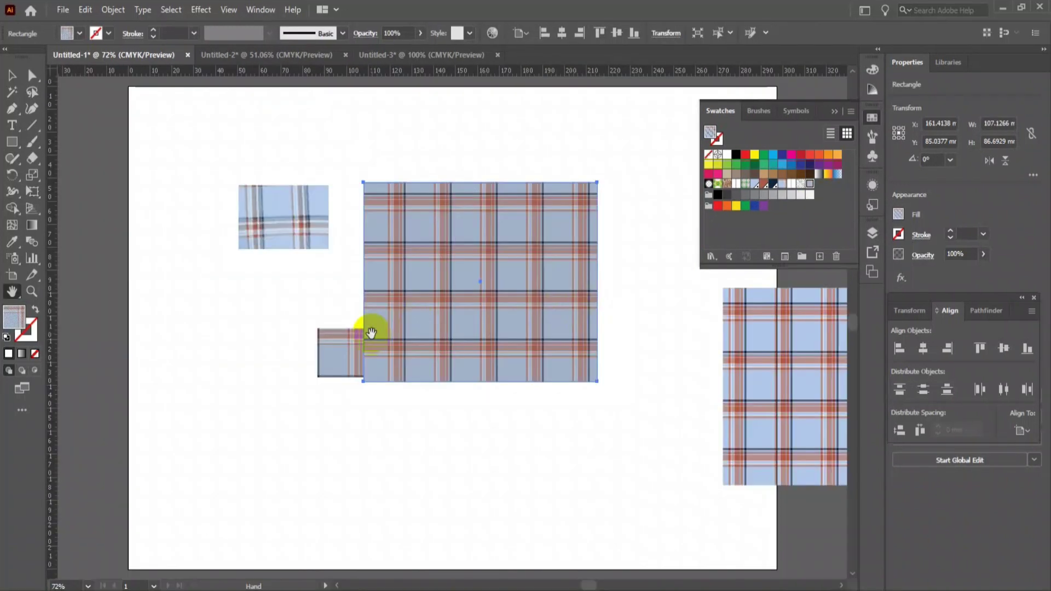
key(ctrl+plus)
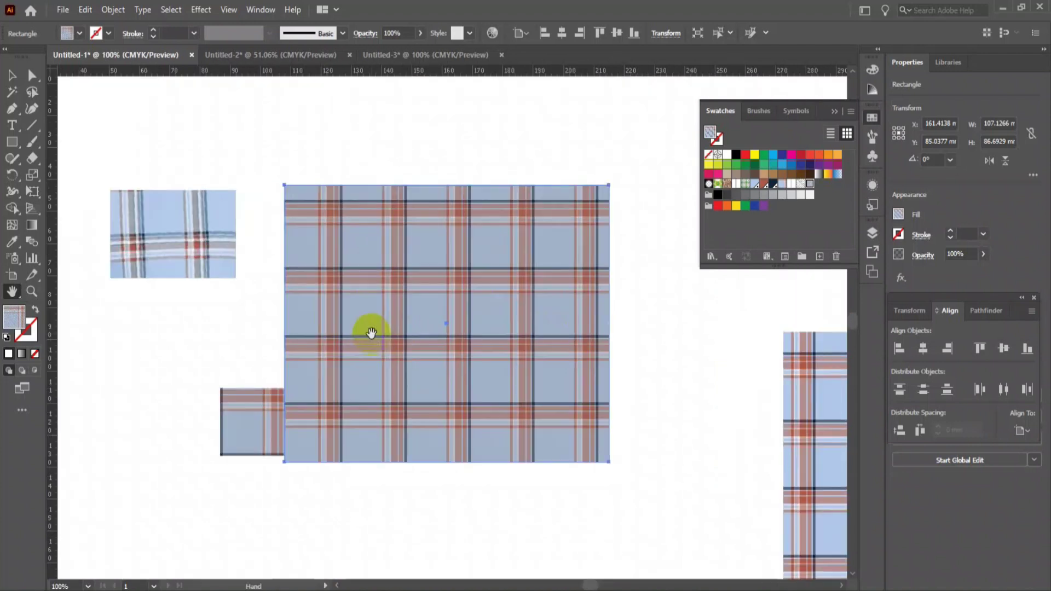
Lower the opacity of the image beneath the small tile to 42%
click(13, 78)
click(123, 384)
drag(239, 427, 182, 441)
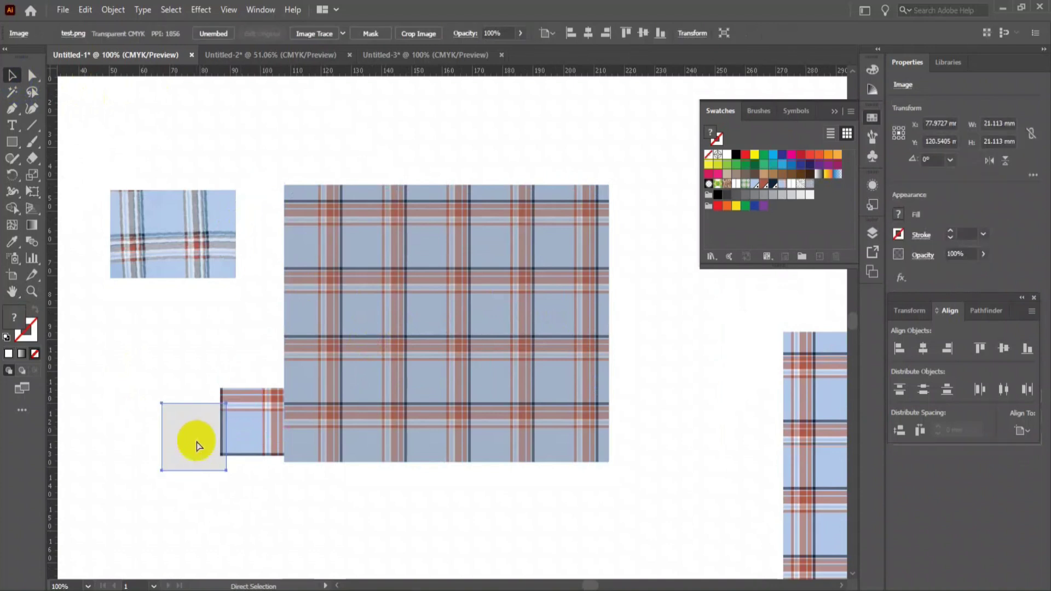
key(ctrl+z)
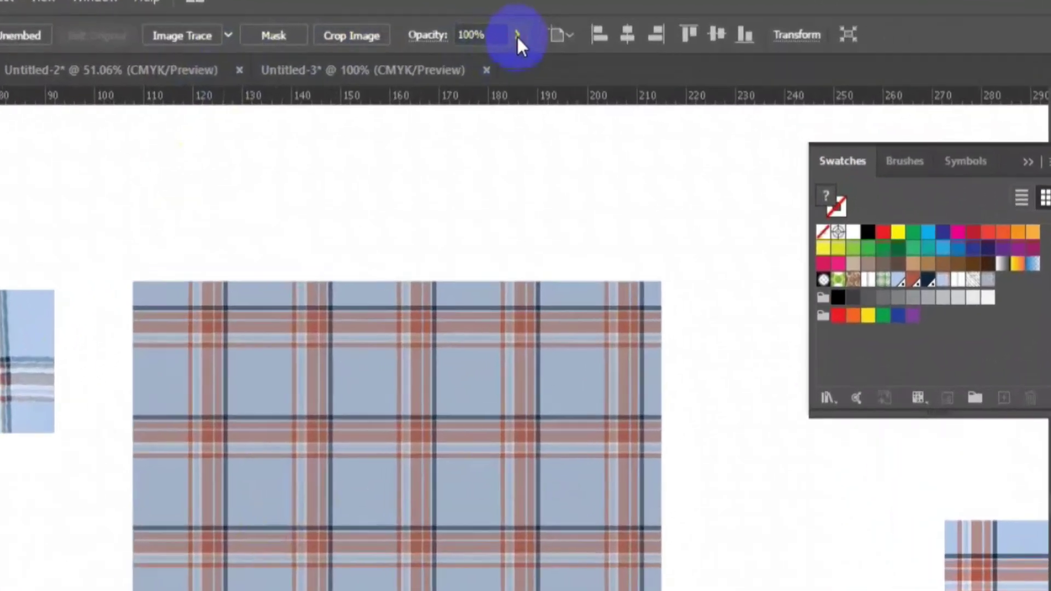
click(520, 32)
click(471, 68)
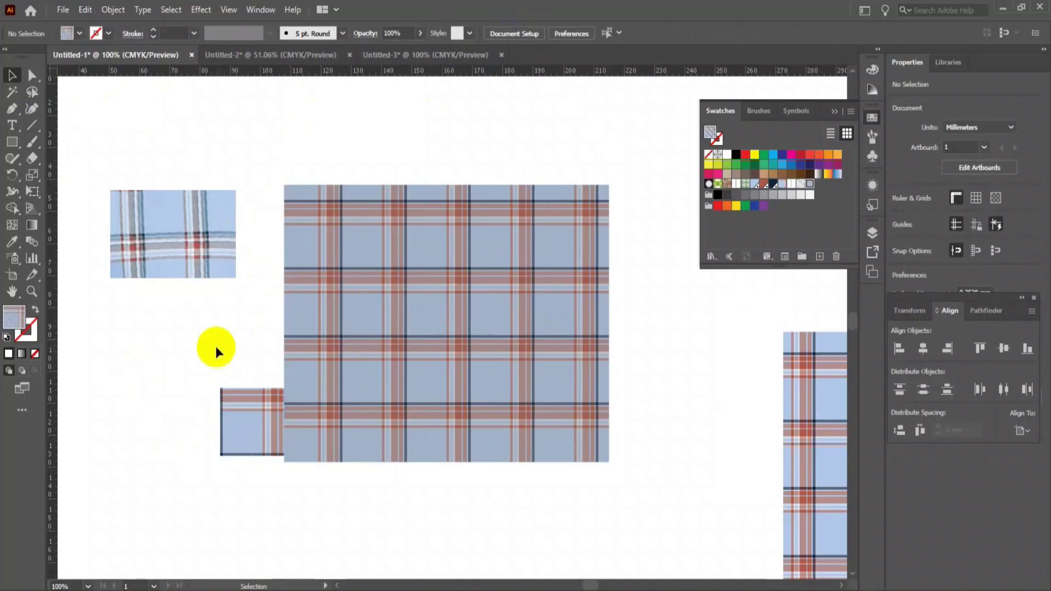
Add the revised tile to Swatches and refill the large rectangle with that new pattern
drag(214, 344, 272, 480)
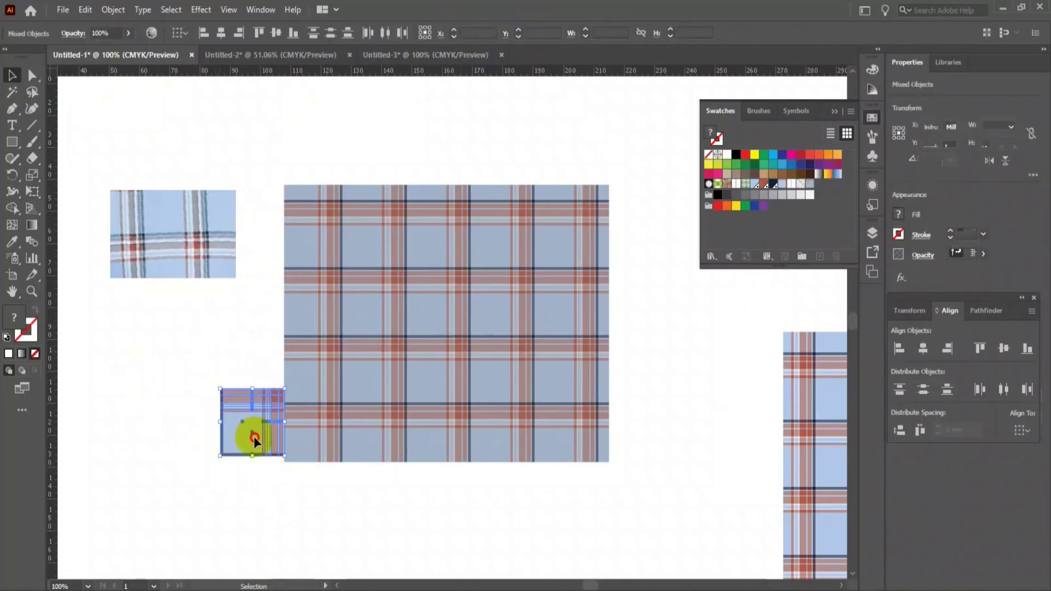
drag(261, 441, 774, 225)
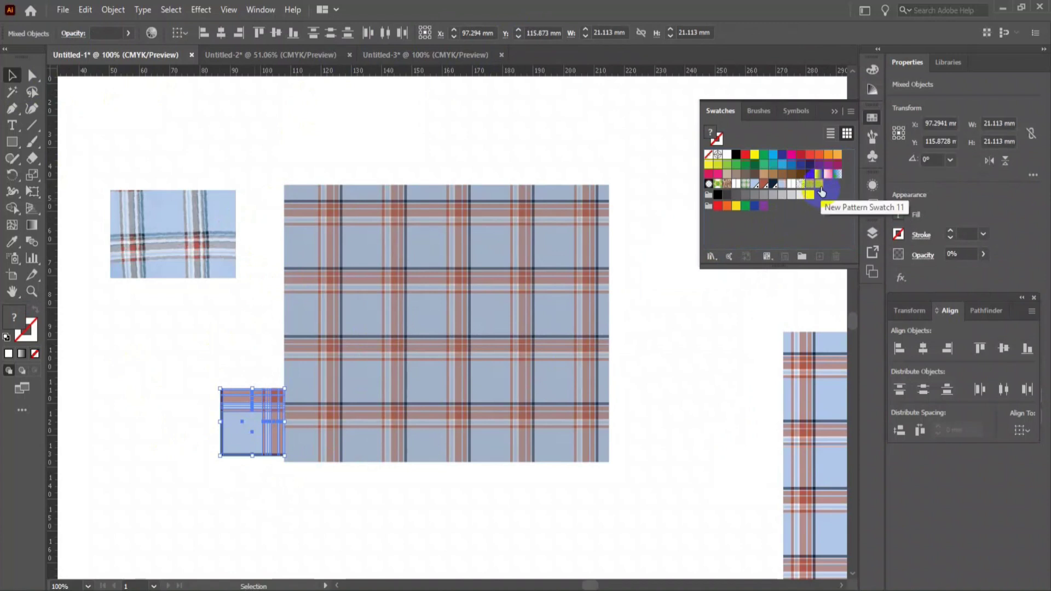
click(409, 296)
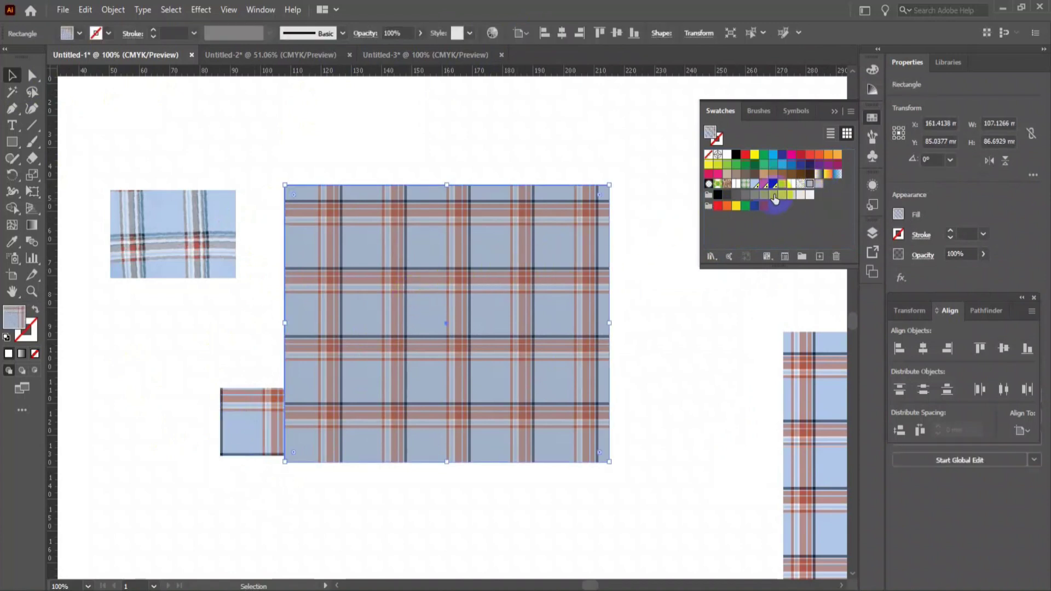
click(817, 186)
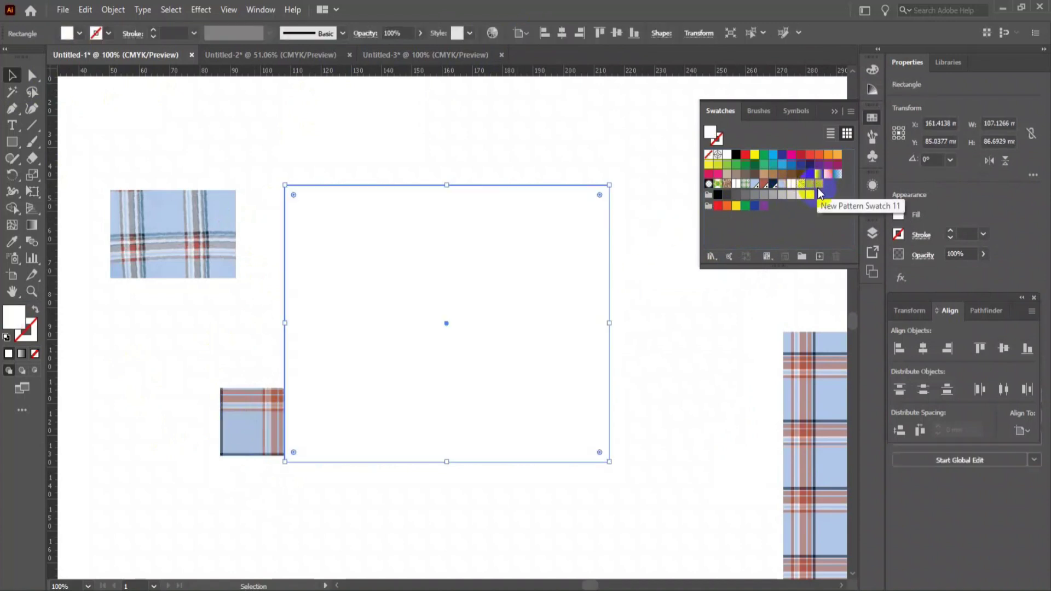
click(819, 184)
click(646, 315)
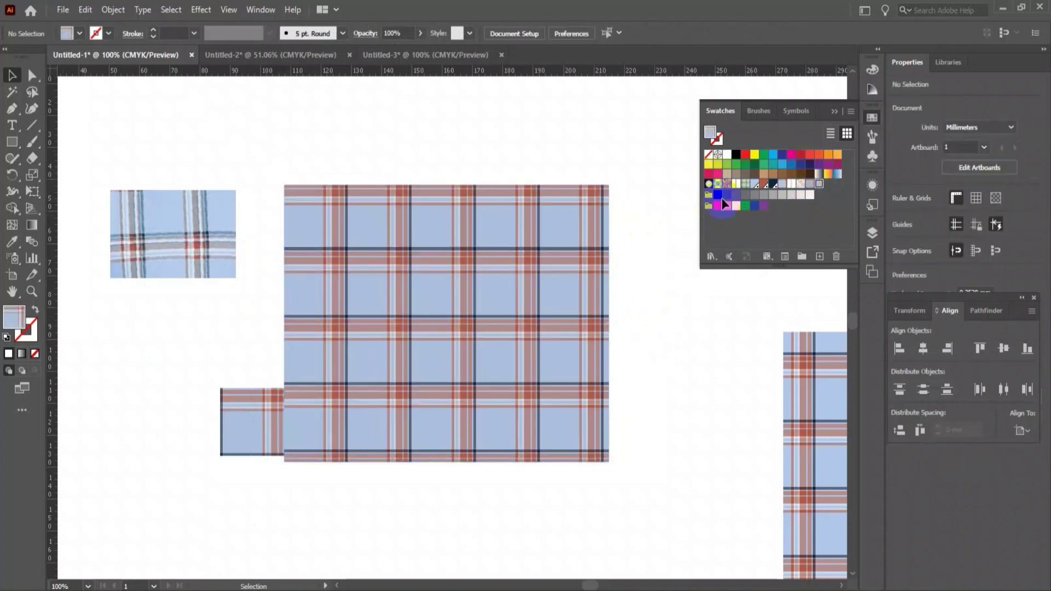
click(33, 292)
click(407, 323)
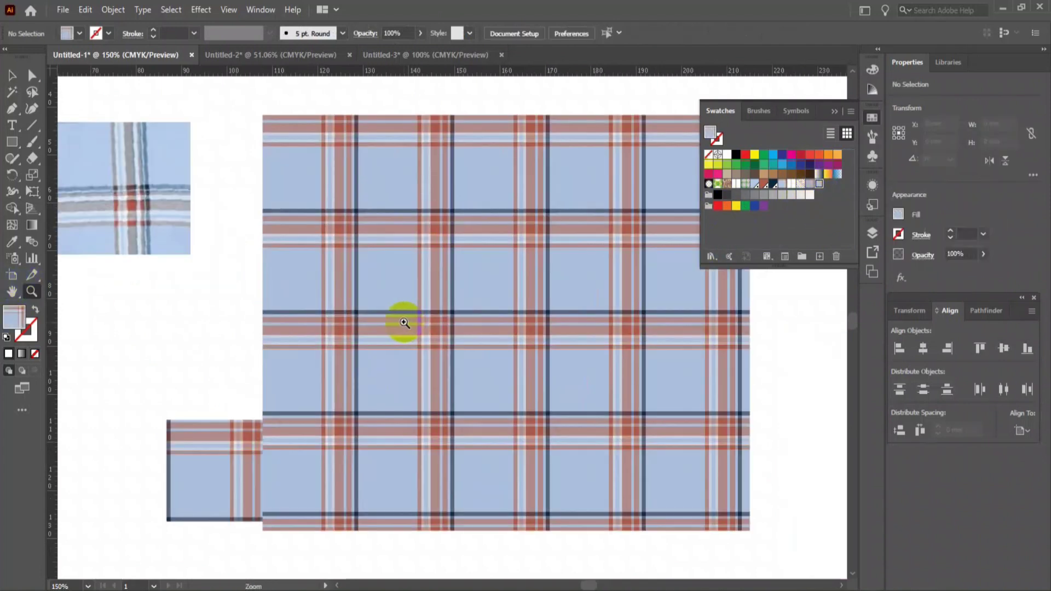
click(404, 322)
click(441, 310)
click(458, 307)
click(452, 314)
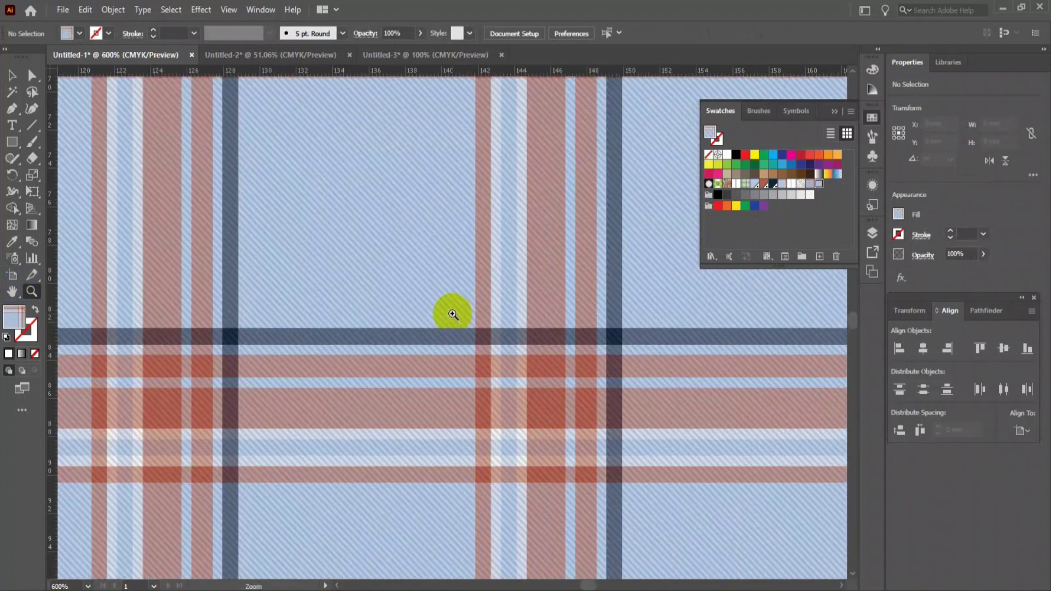
click(453, 314)
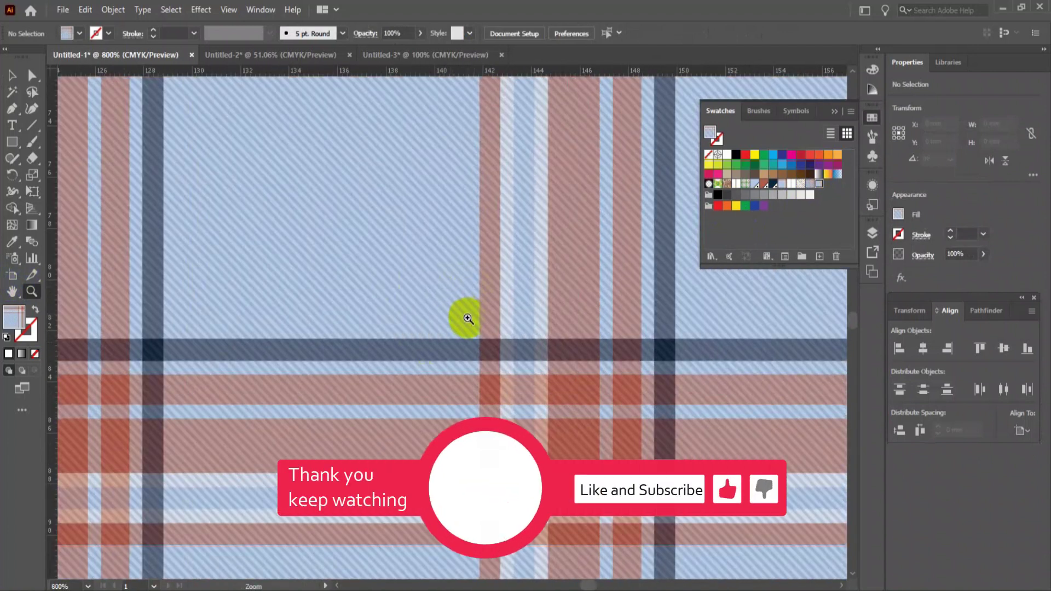
scroll(465, 296, down, 2)
scroll(468, 322, down, 5)
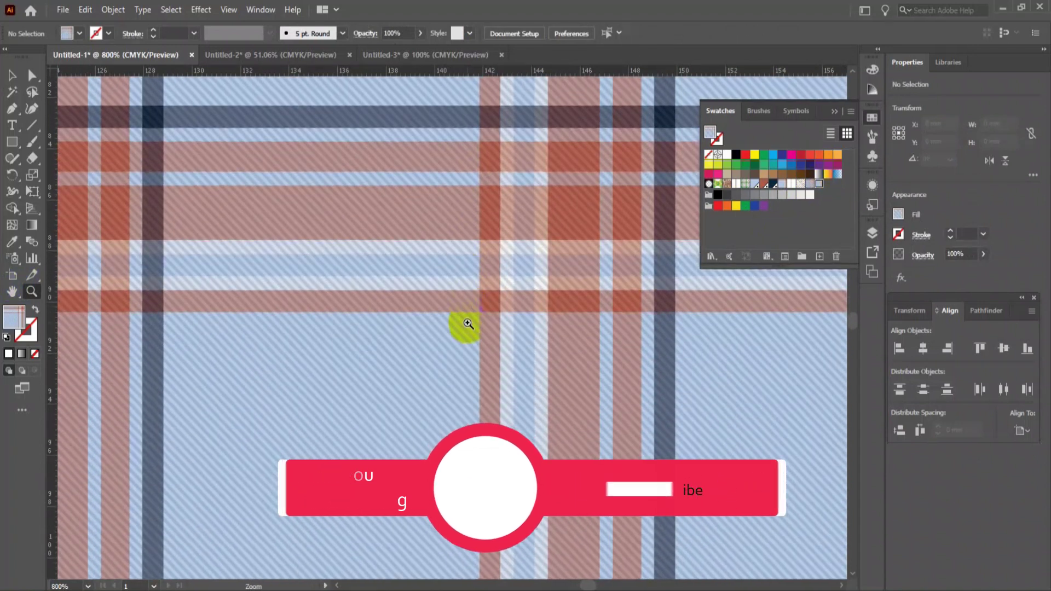